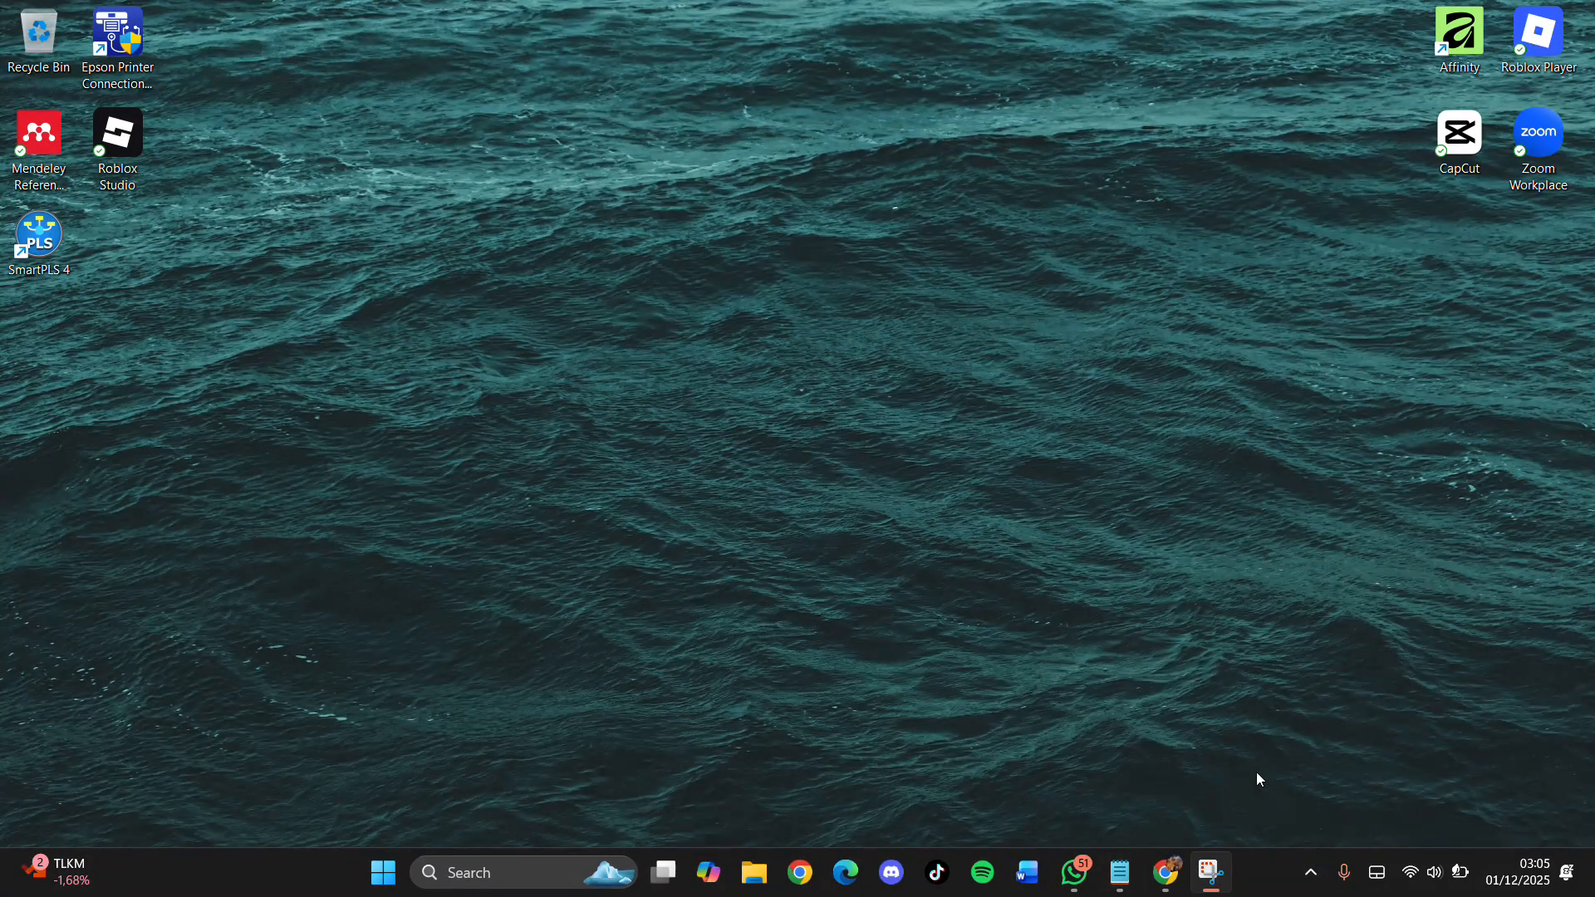
# Step: Cut the script.google.com web app address out of the Notepad note, leaving it empty
pyautogui.click(1120, 873)
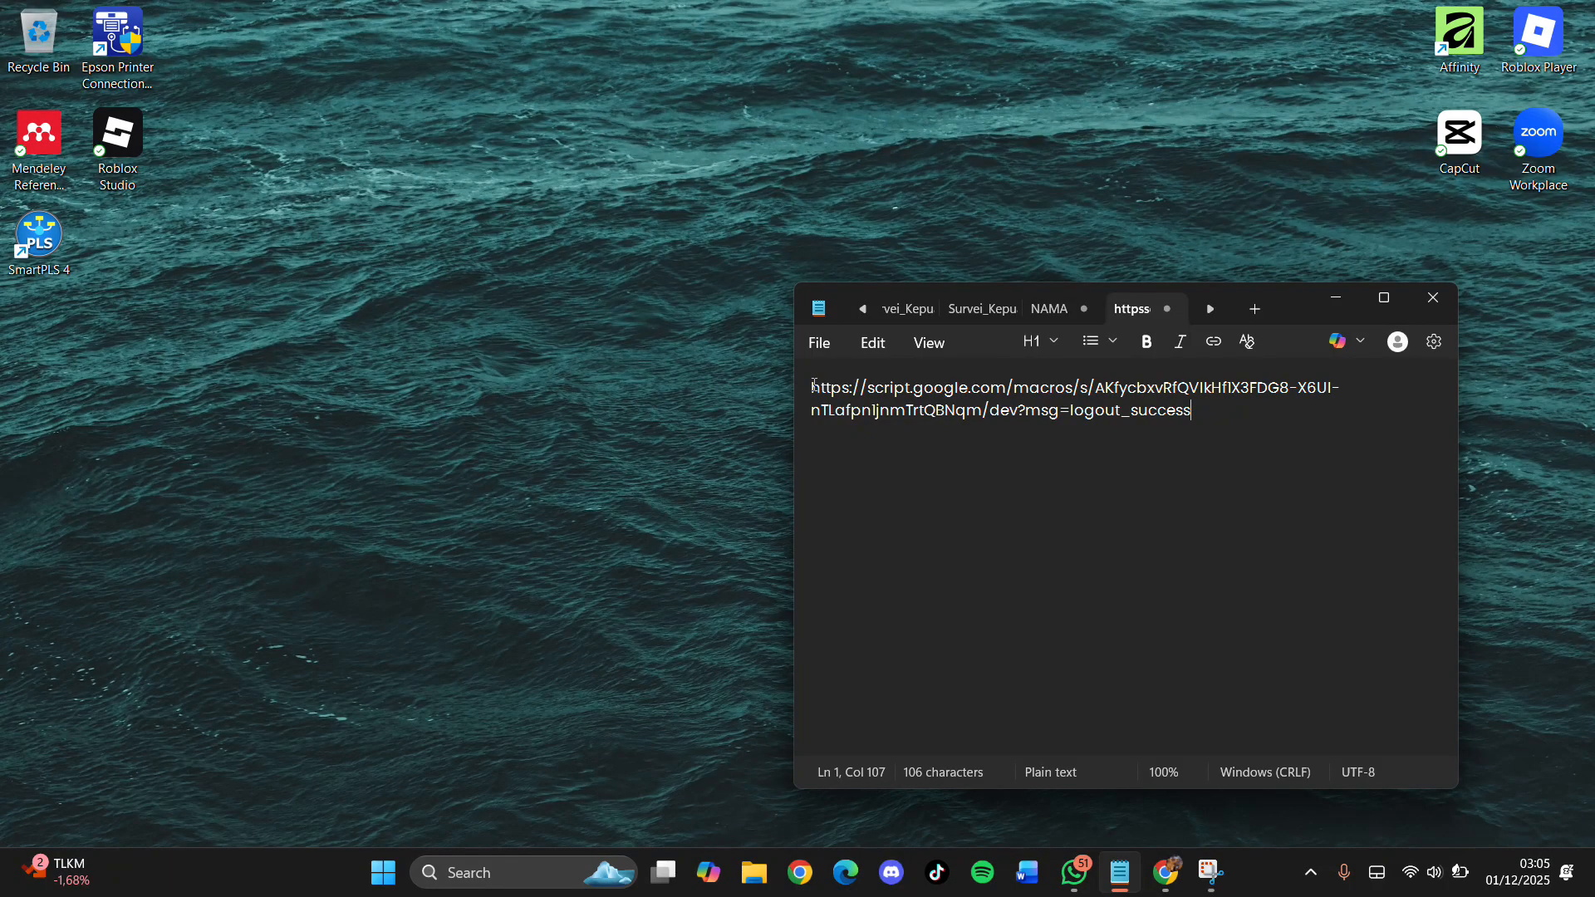
pyautogui.moveTo(814, 386); pyautogui.dragTo(1310, 438)
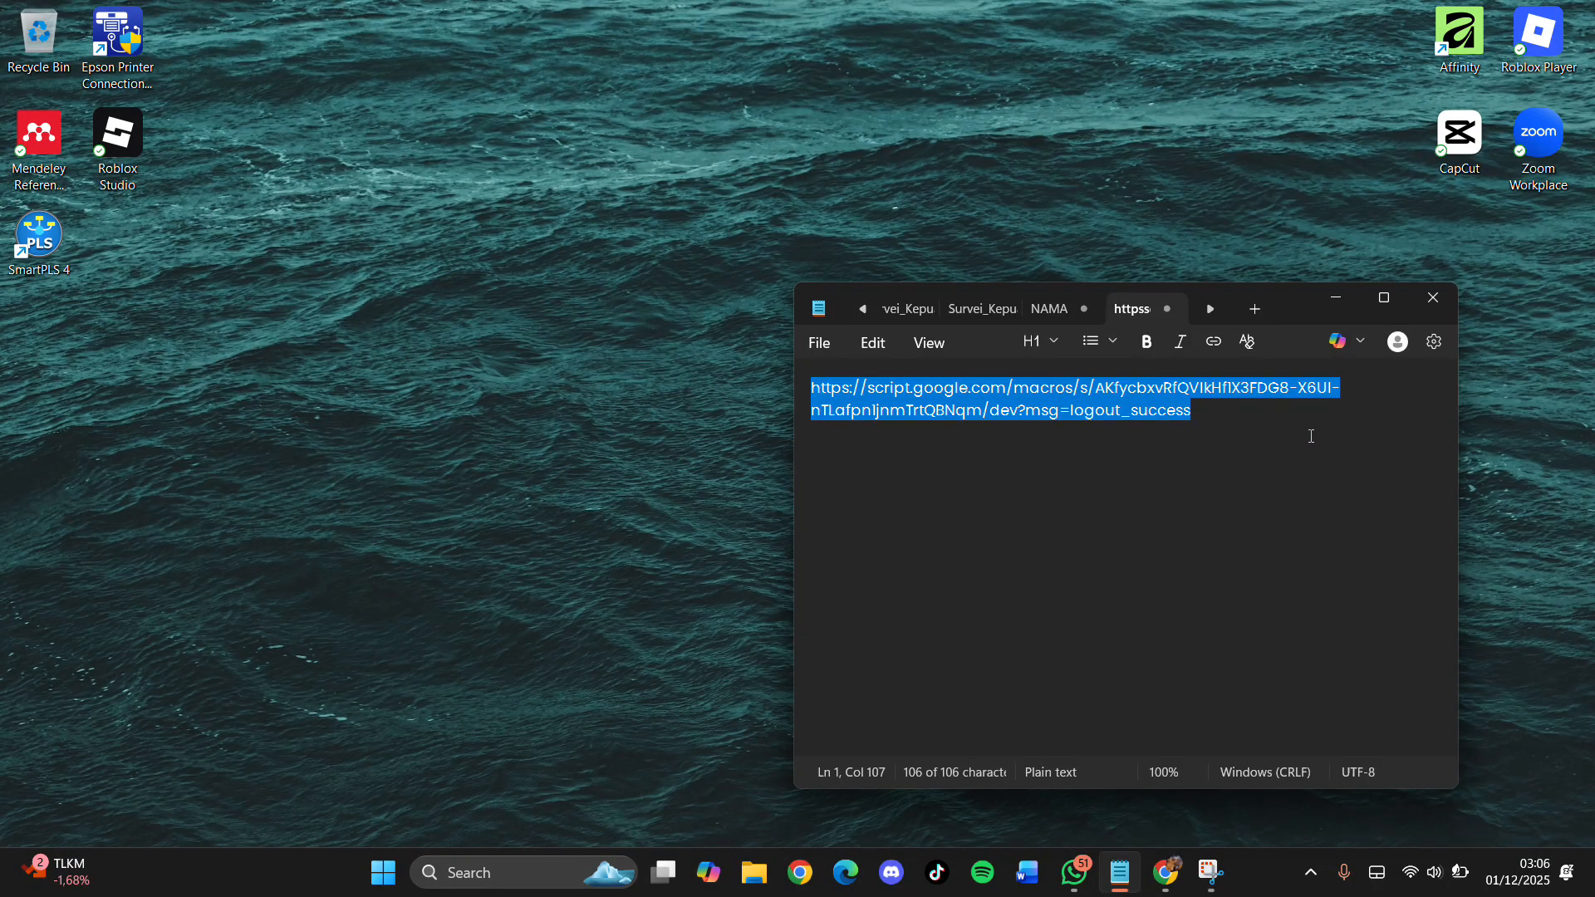
pyautogui.hotkey('ctrl', 'x')
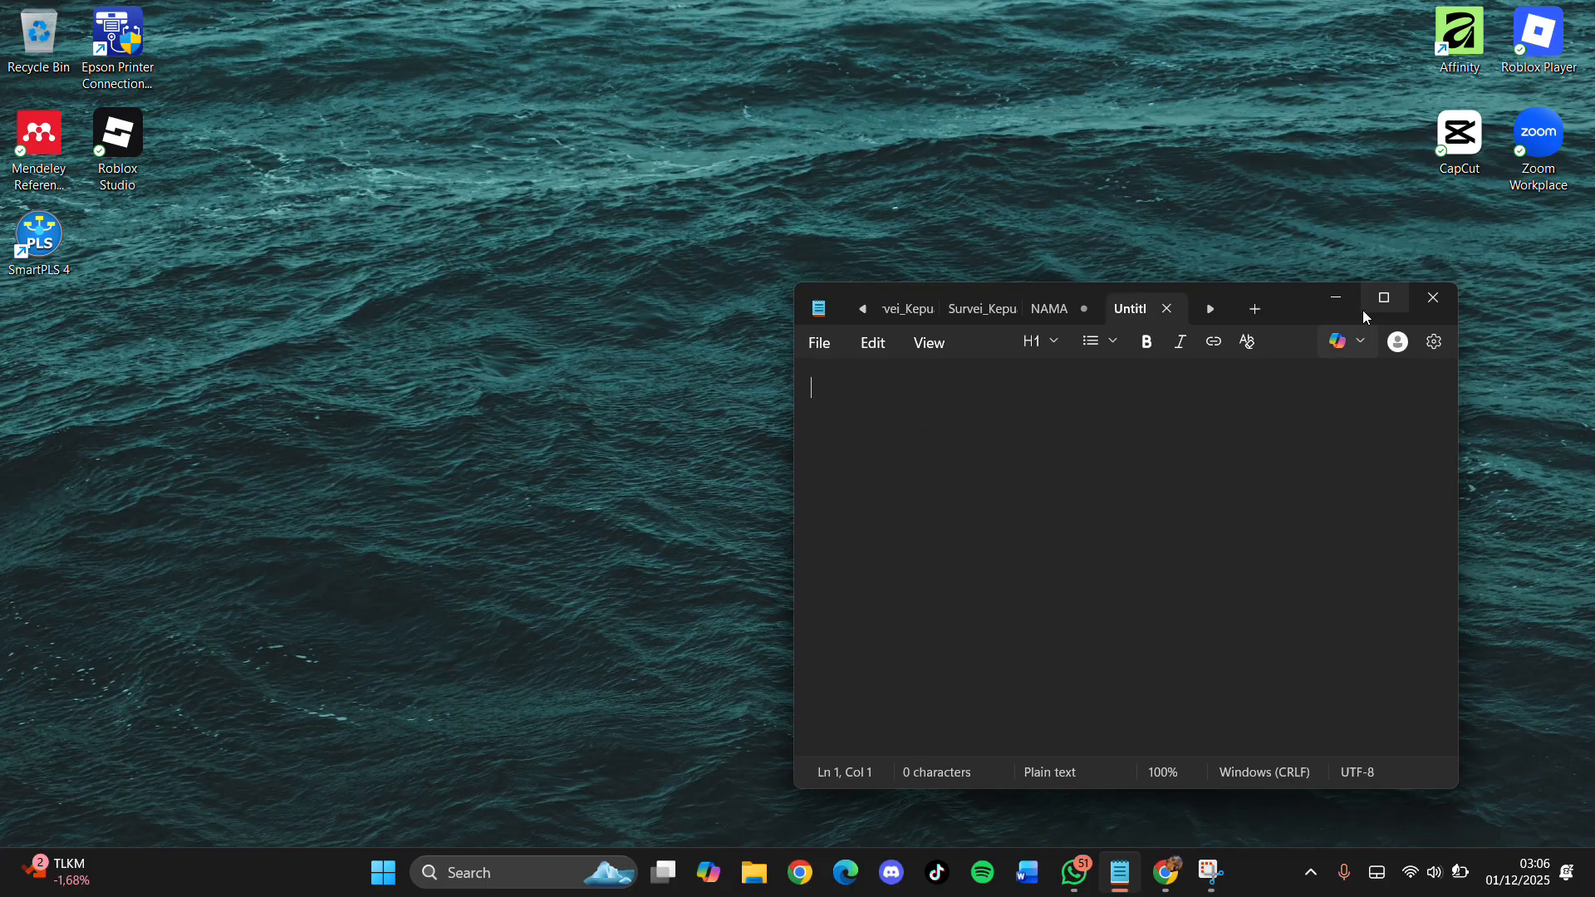
# Step: Paste the web app address into a new Chrome tab and load the Manajemen Surat login page
pyautogui.click(1342, 297)
pyautogui.click(1166, 872)
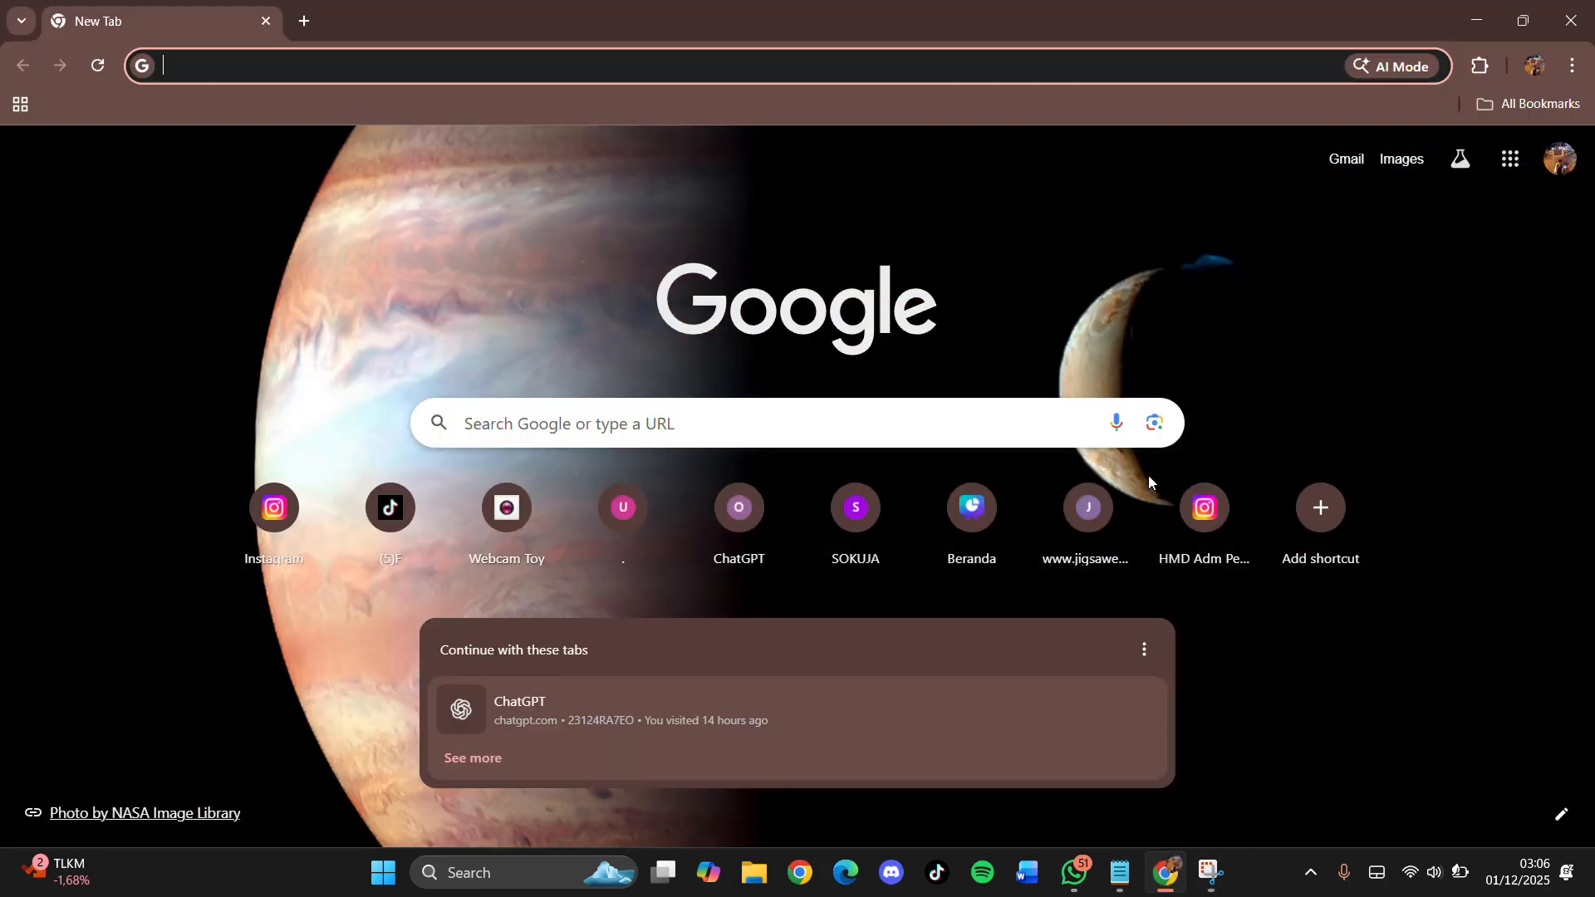
pyautogui.click(431, 67)
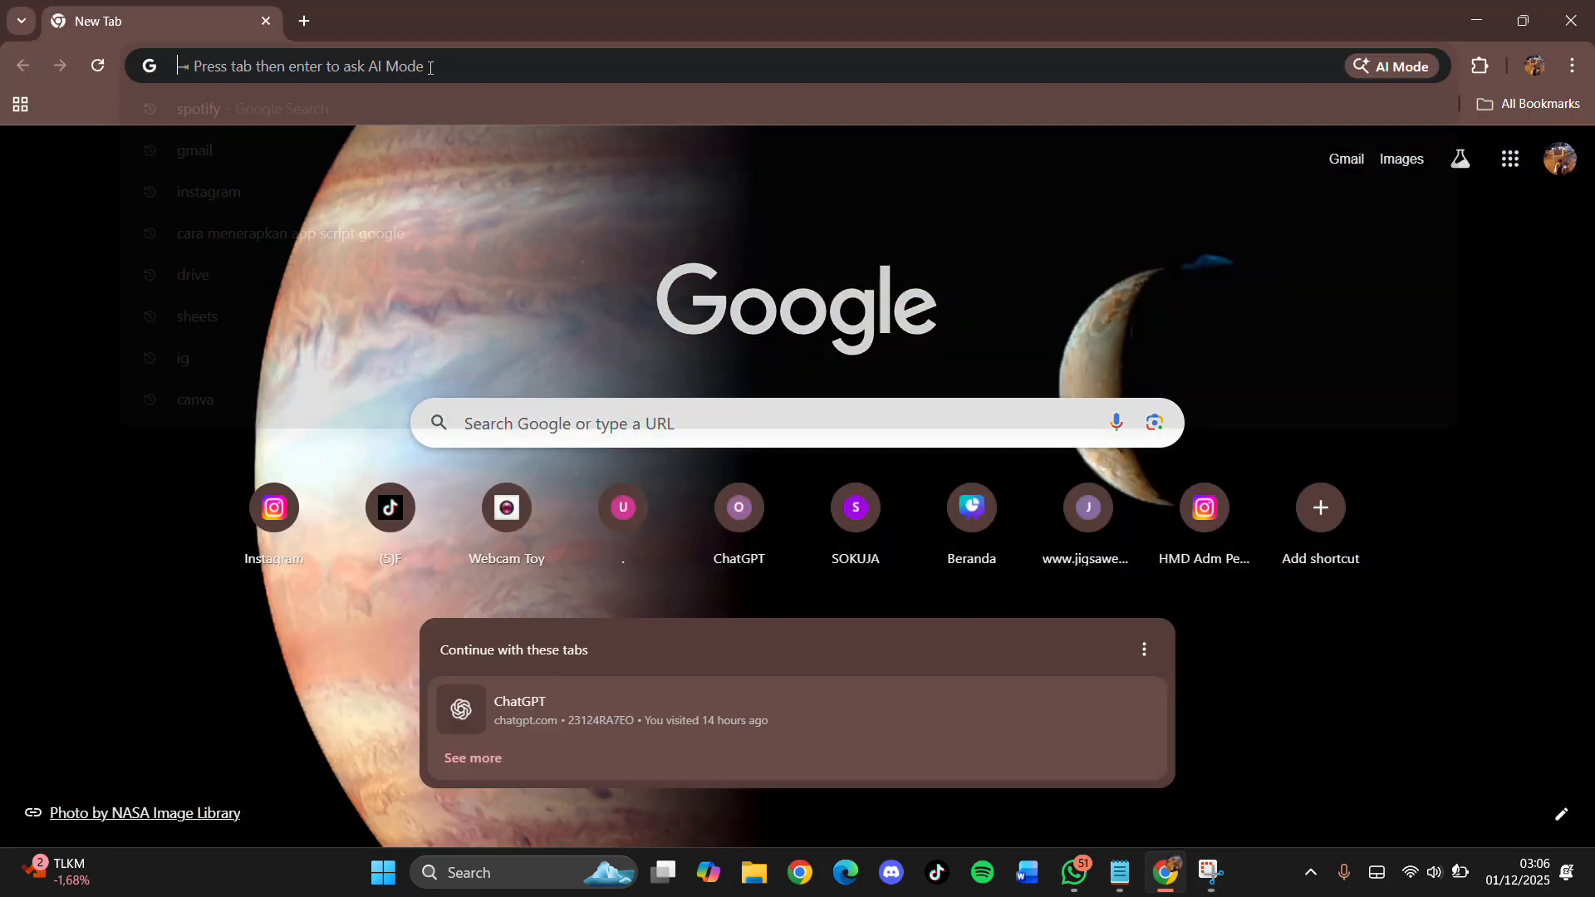
pyautogui.hotkey('ctrl', 'v')
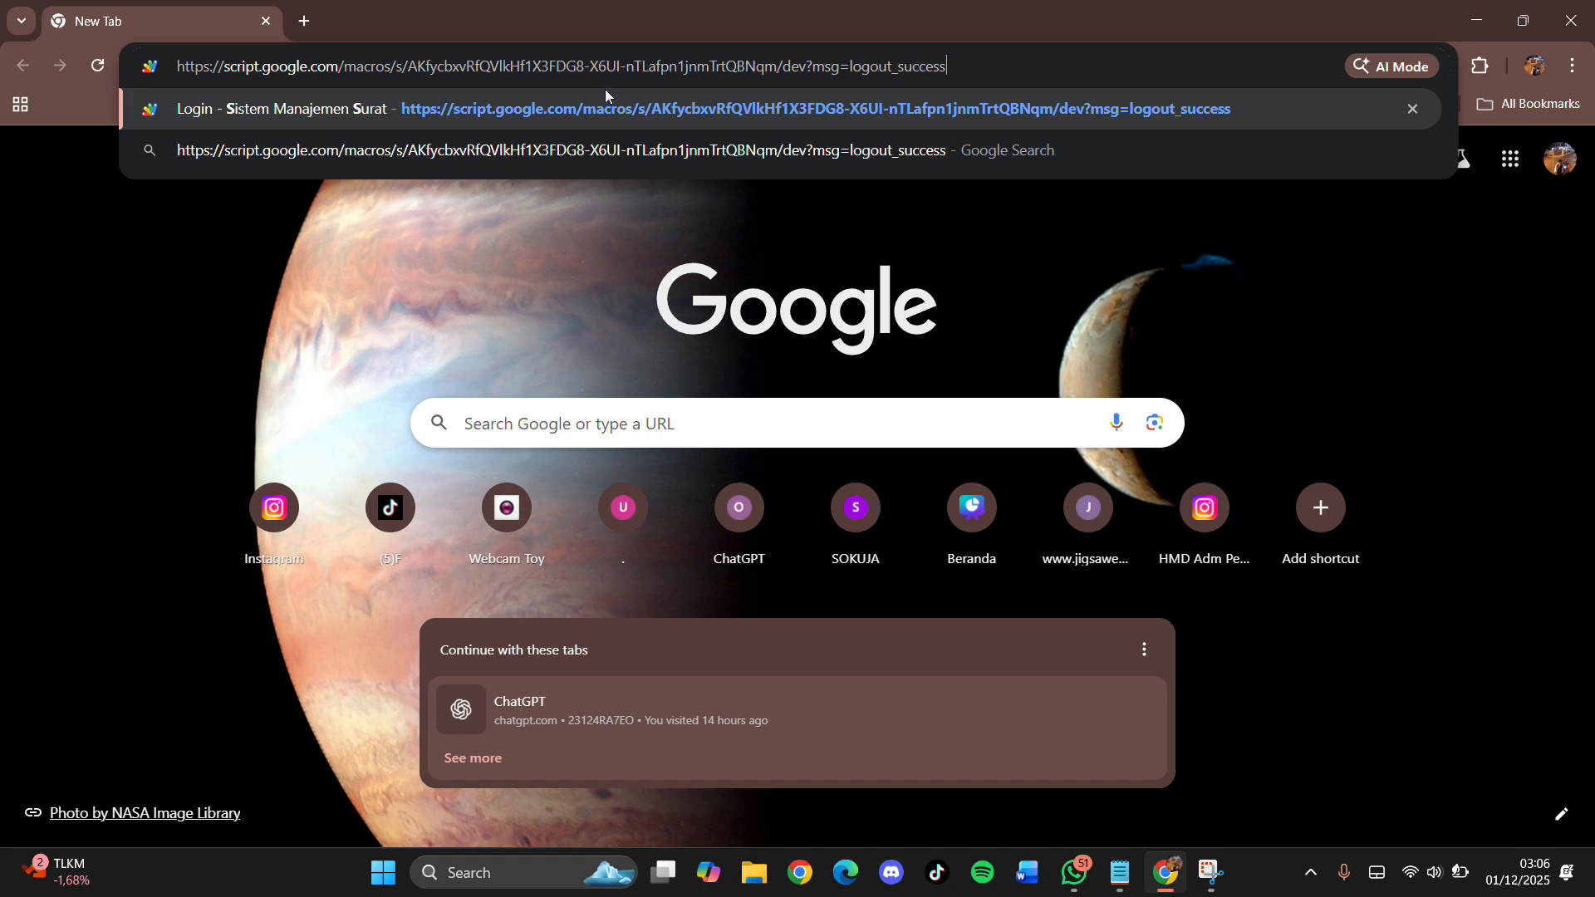
pyautogui.click(604, 89)
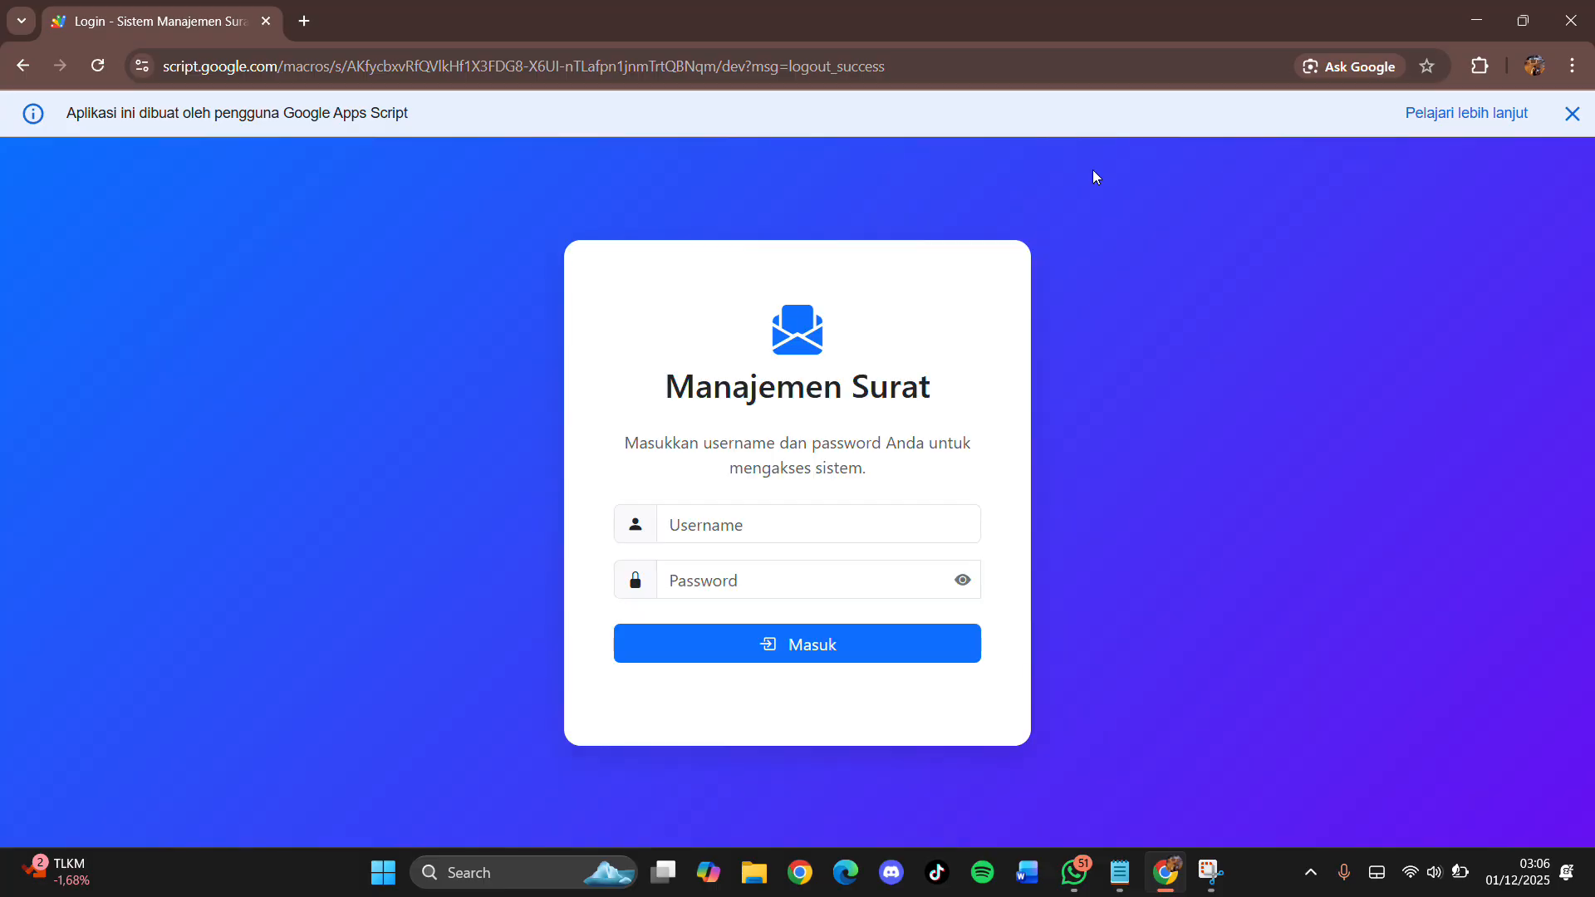
# Step: Dismiss the Apps Script notice and sign in as admin with the account password
pyautogui.click(1571, 114)
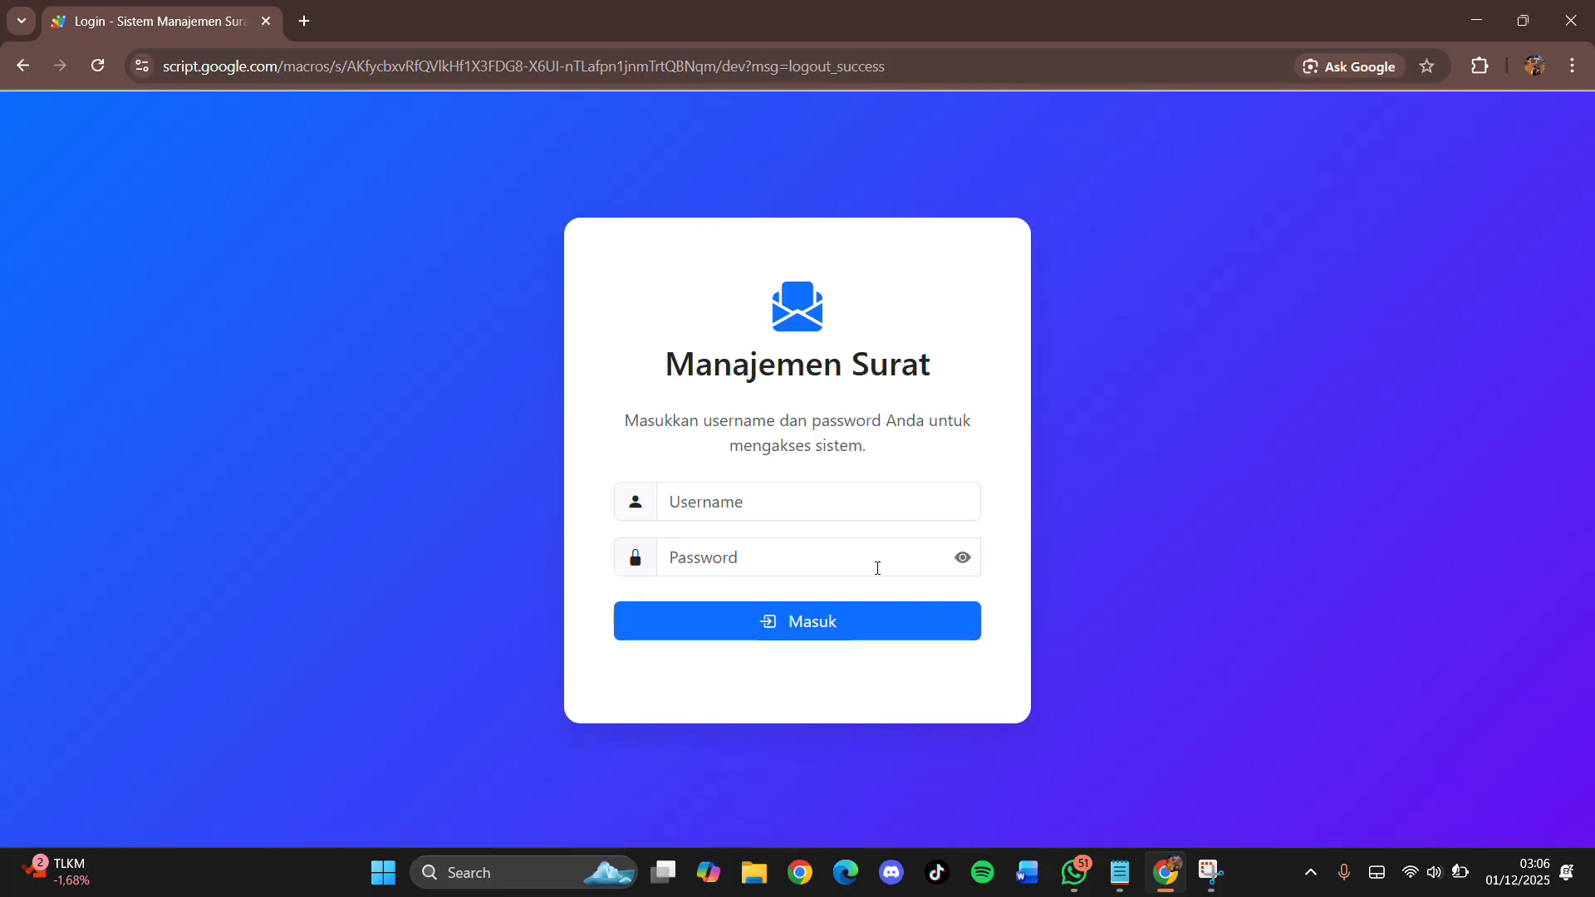
pyautogui.click(779, 513)
pyautogui.click(713, 574)
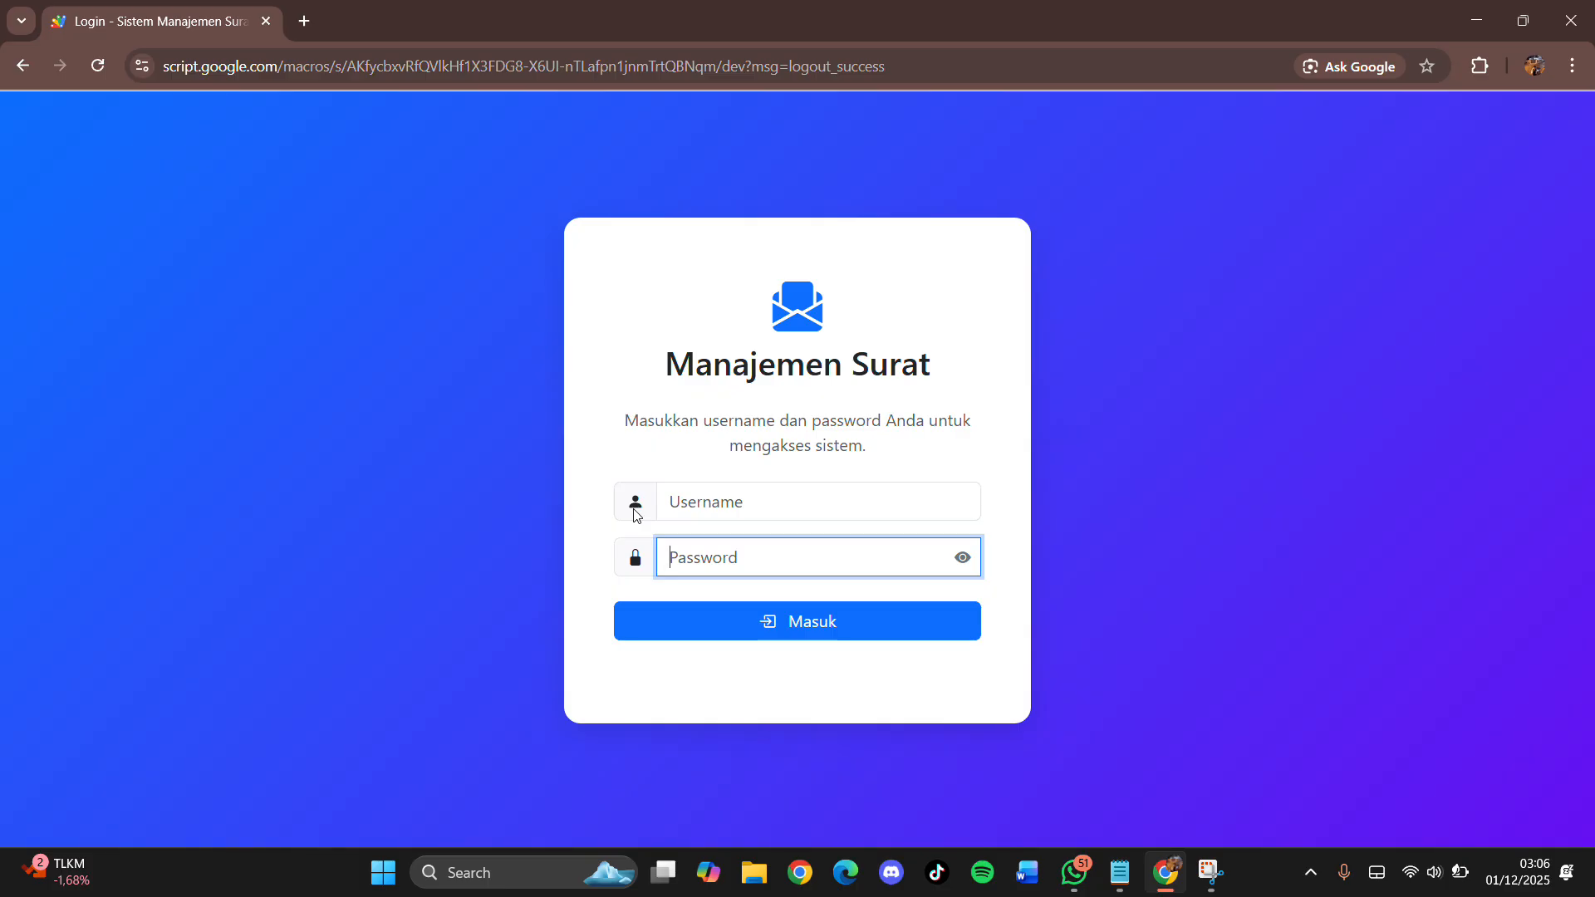
pyautogui.click(718, 486)
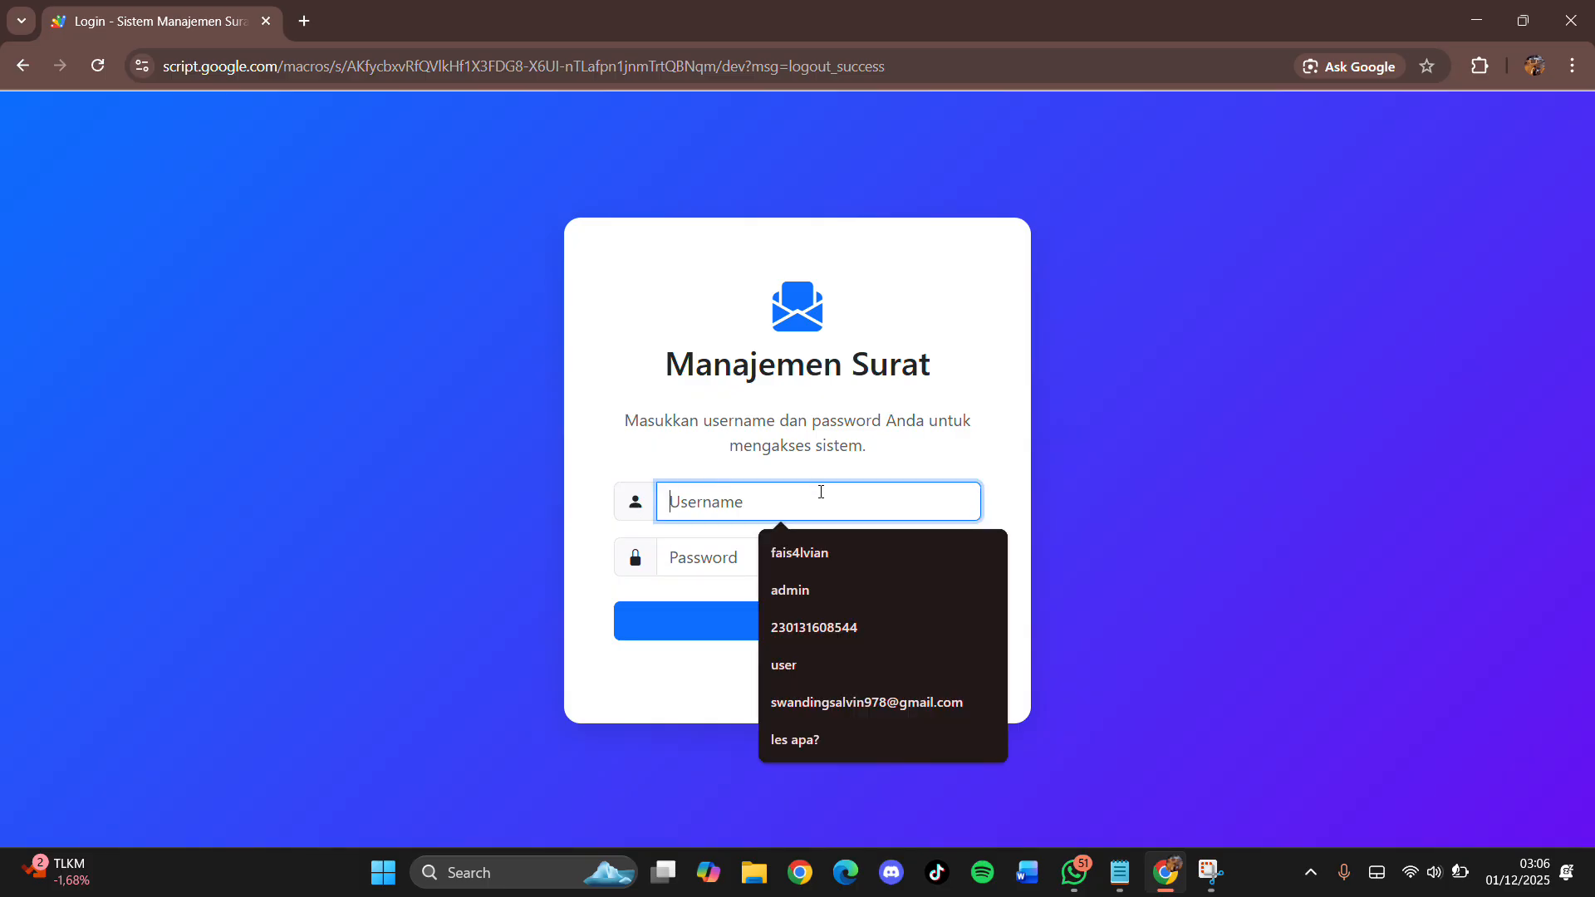
pyautogui.write('admin')
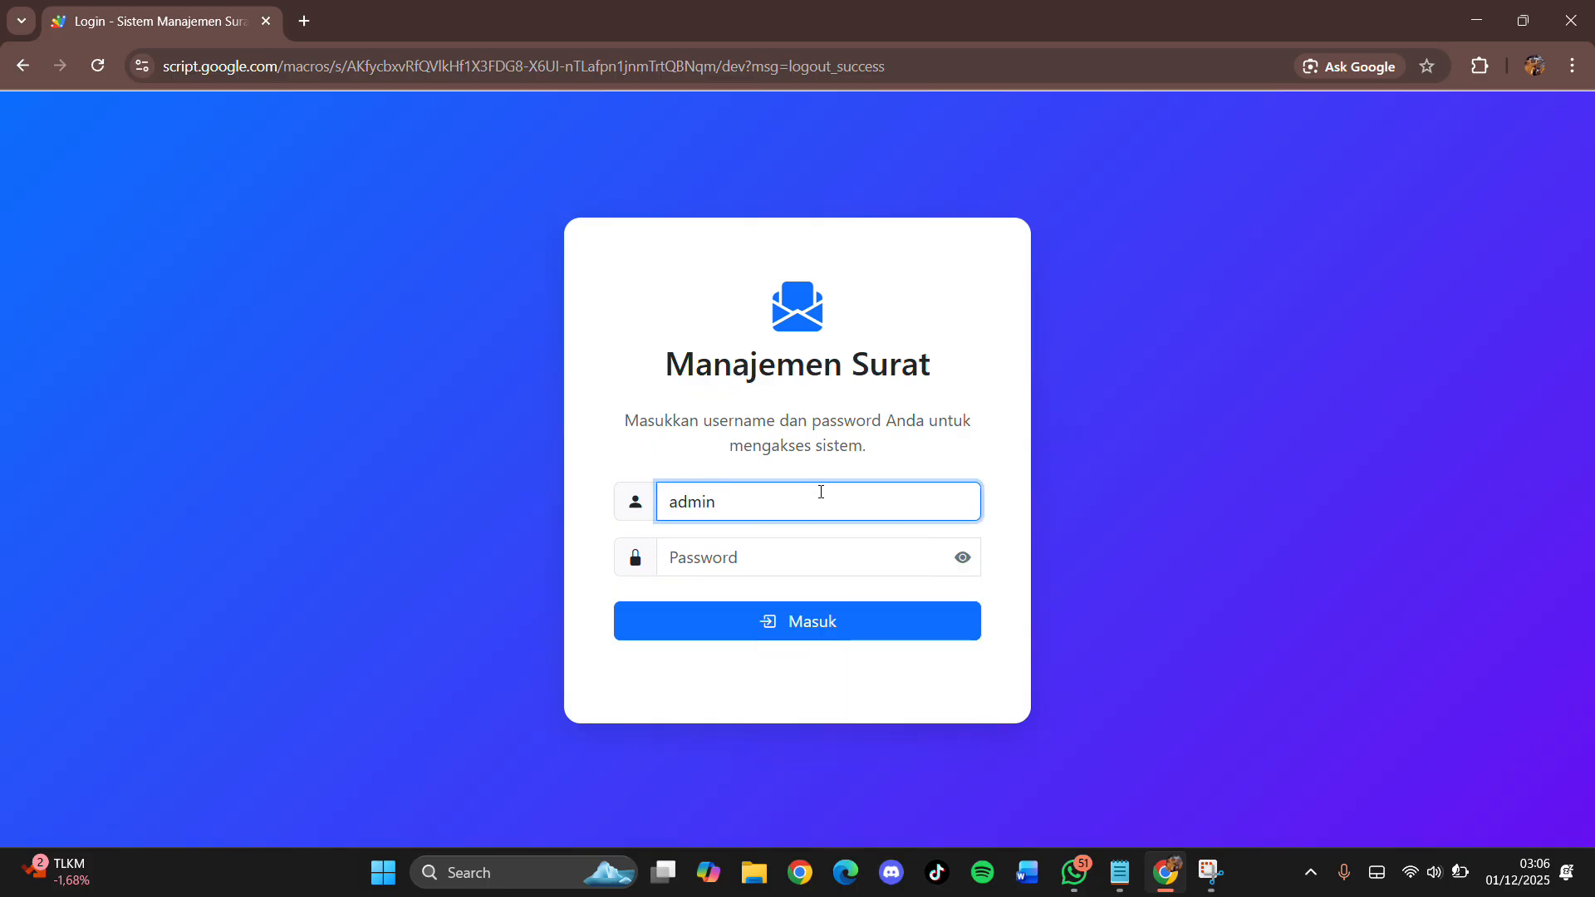
pyautogui.press('Tab')
pyautogui.write('admin')
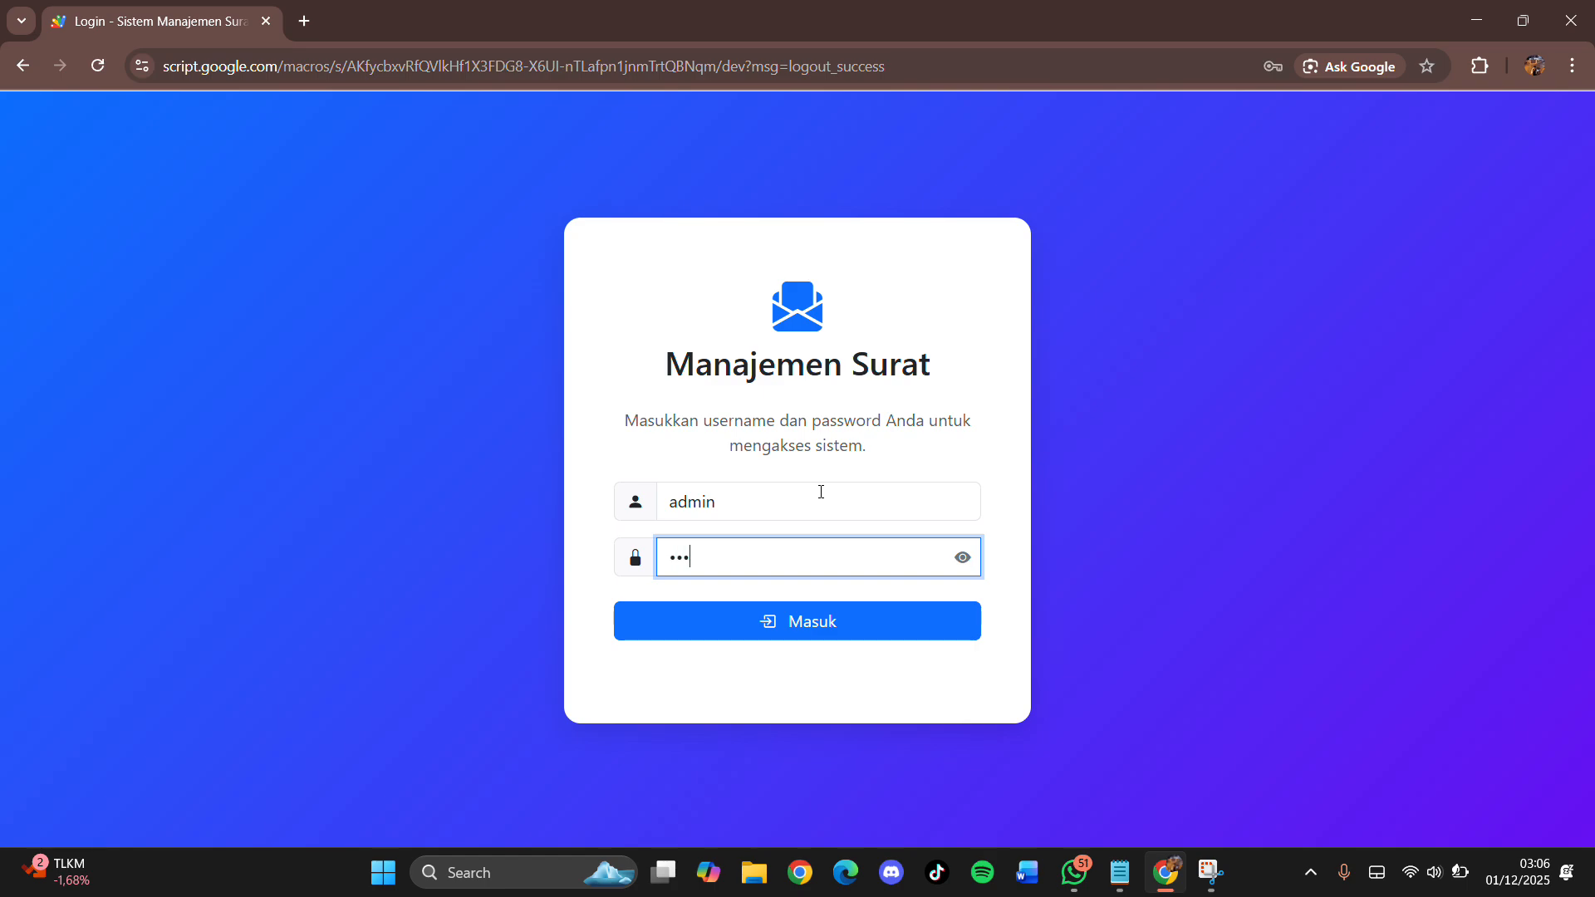
pyautogui.write('123')
pyautogui.click(962, 559)
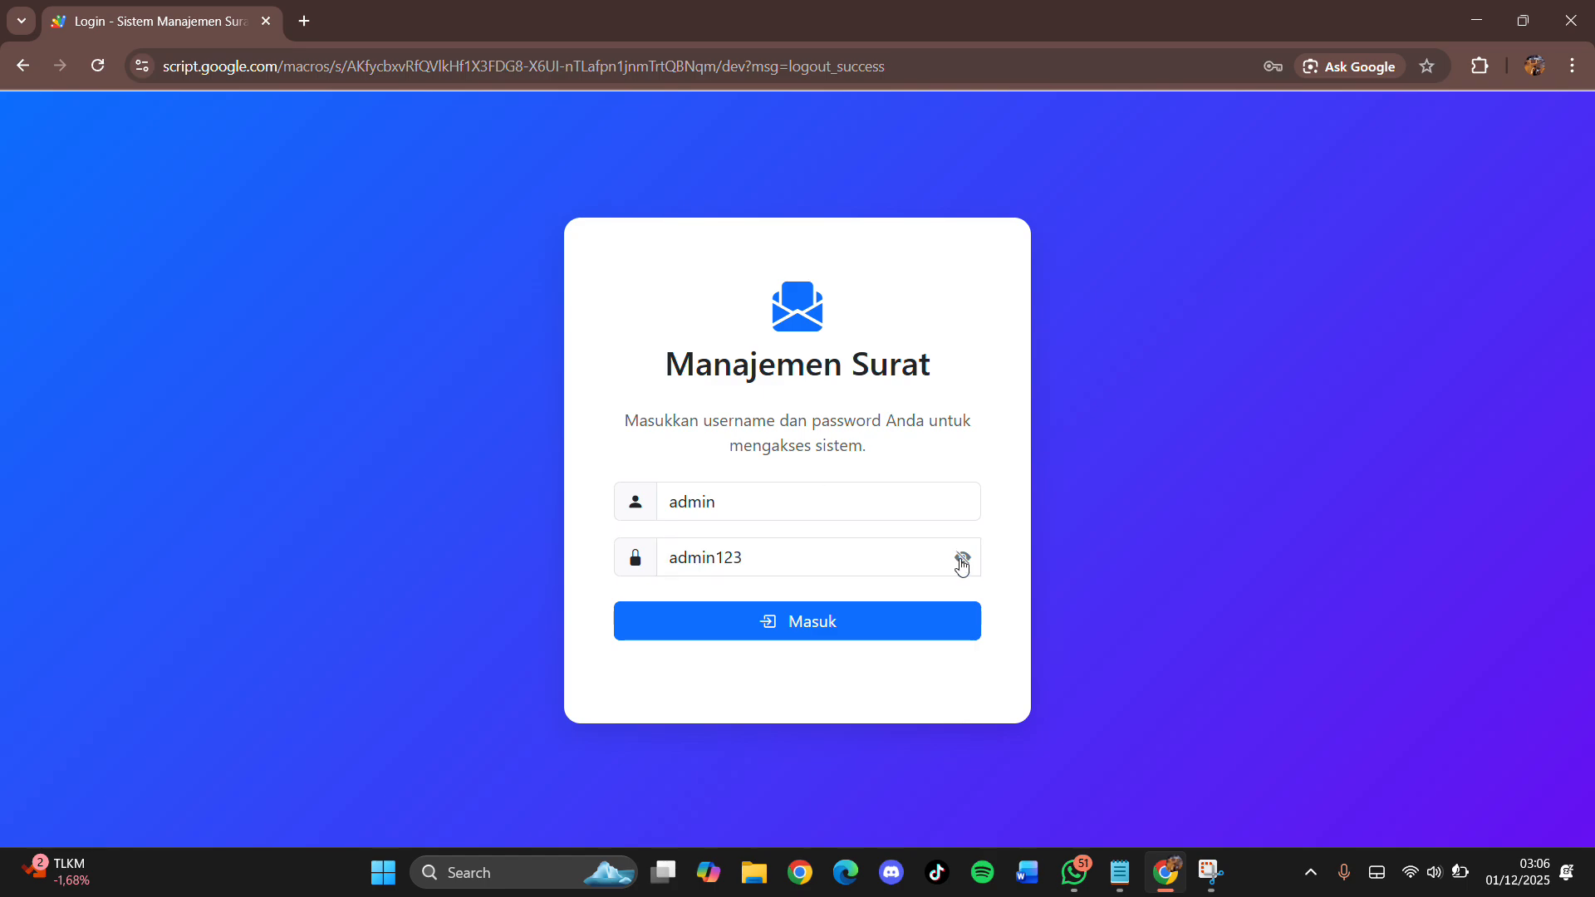
pyautogui.click(962, 562)
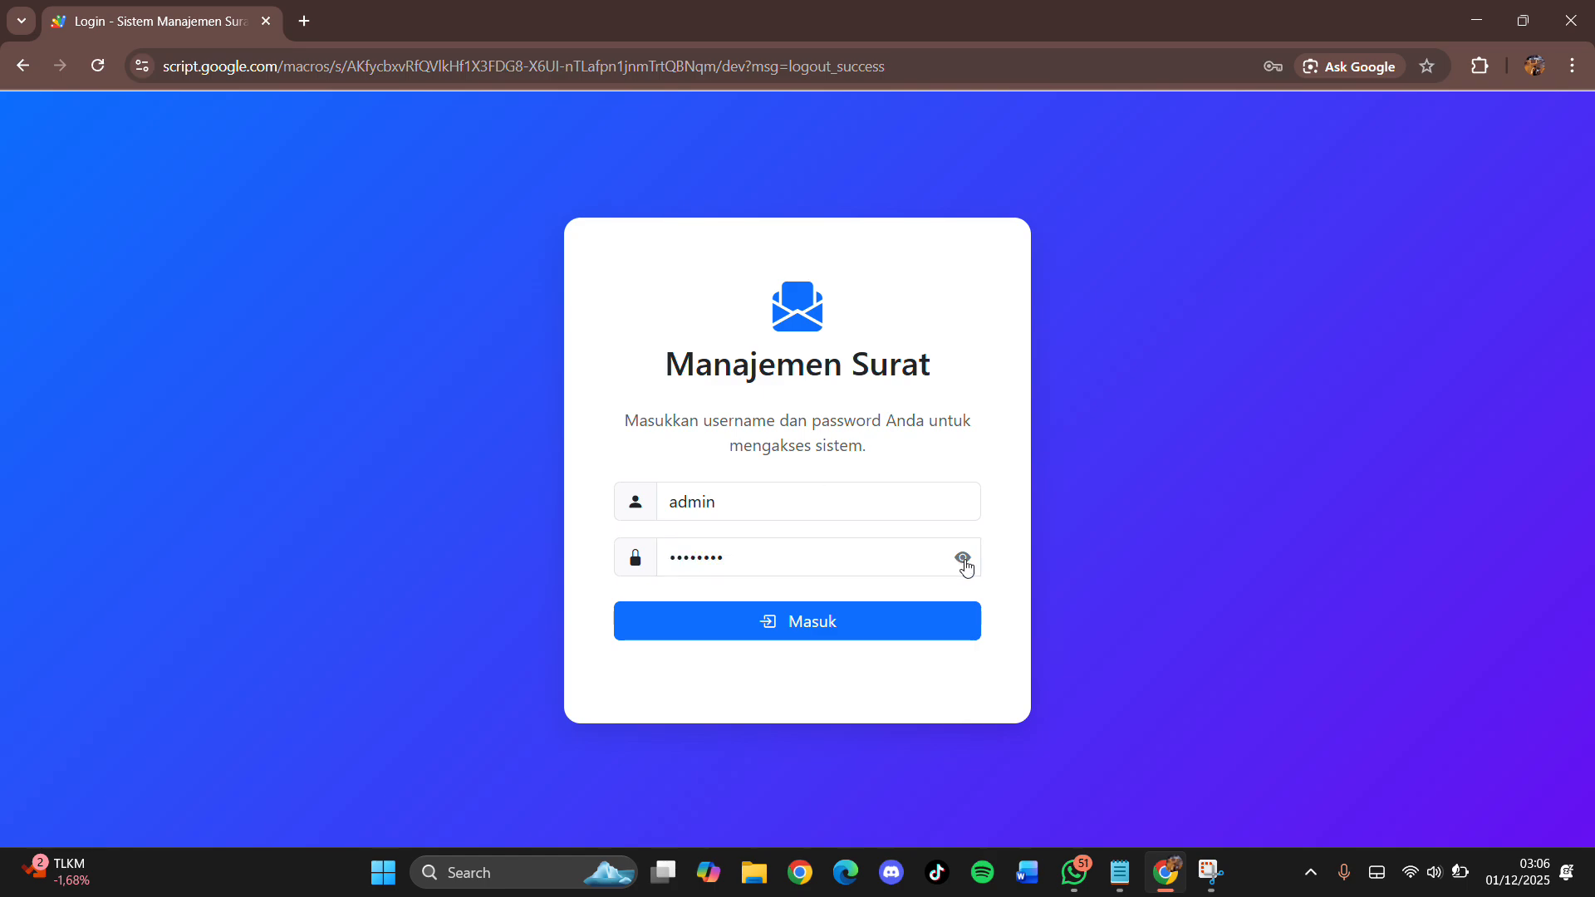
pyautogui.click(847, 637)
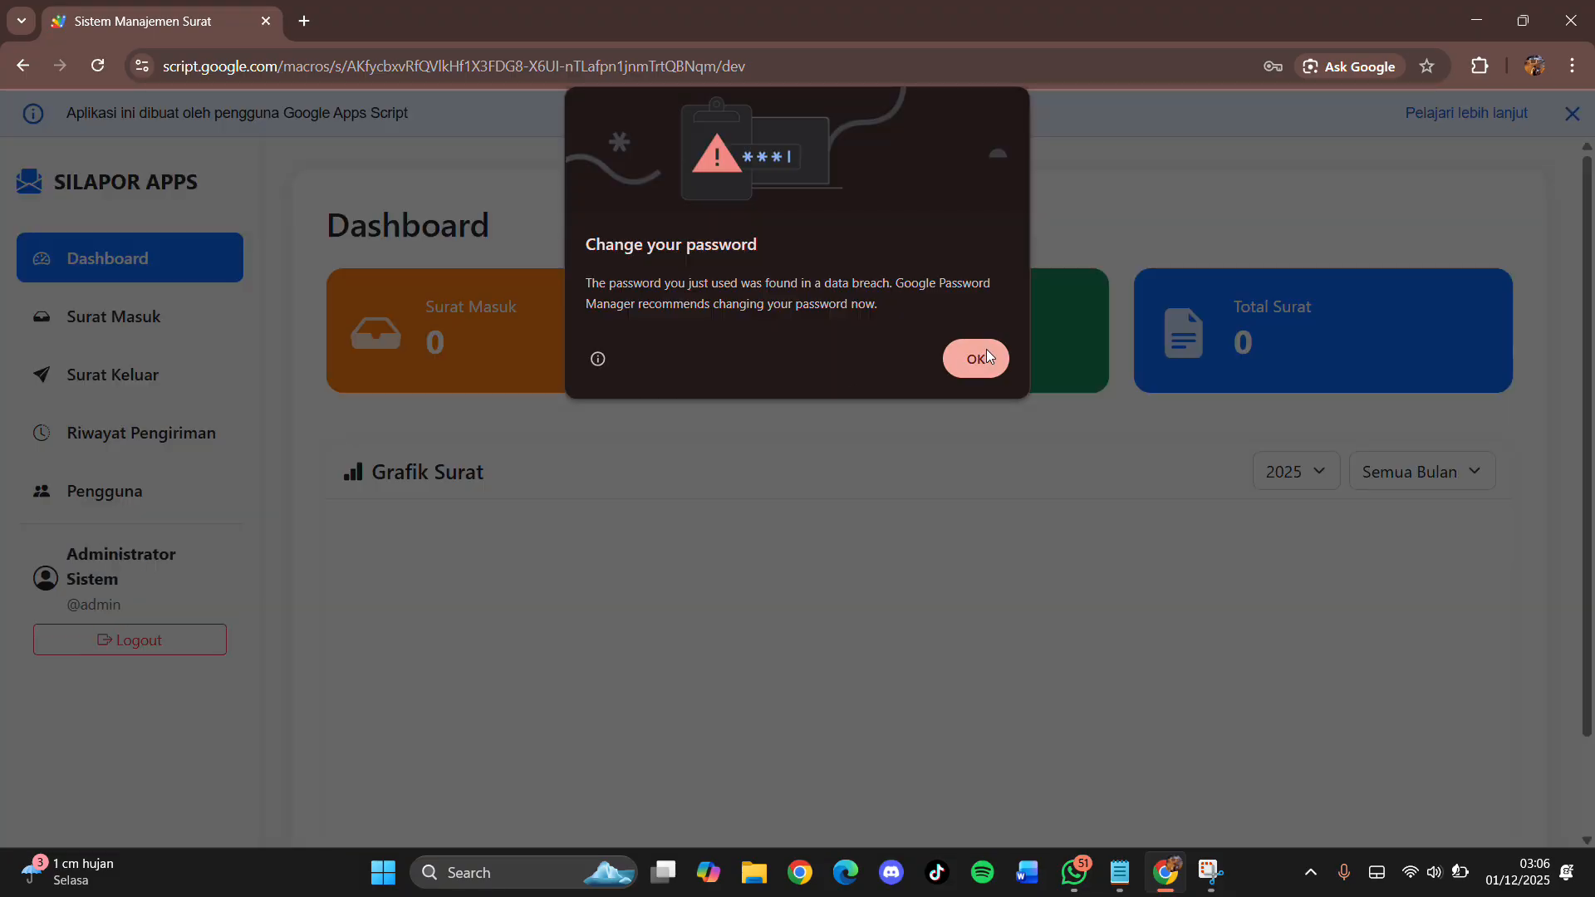
# Step: Dismiss Chrome's password-breach warning, review the Dashboard counts, and go to Surat Masuk
pyautogui.click(983, 350)
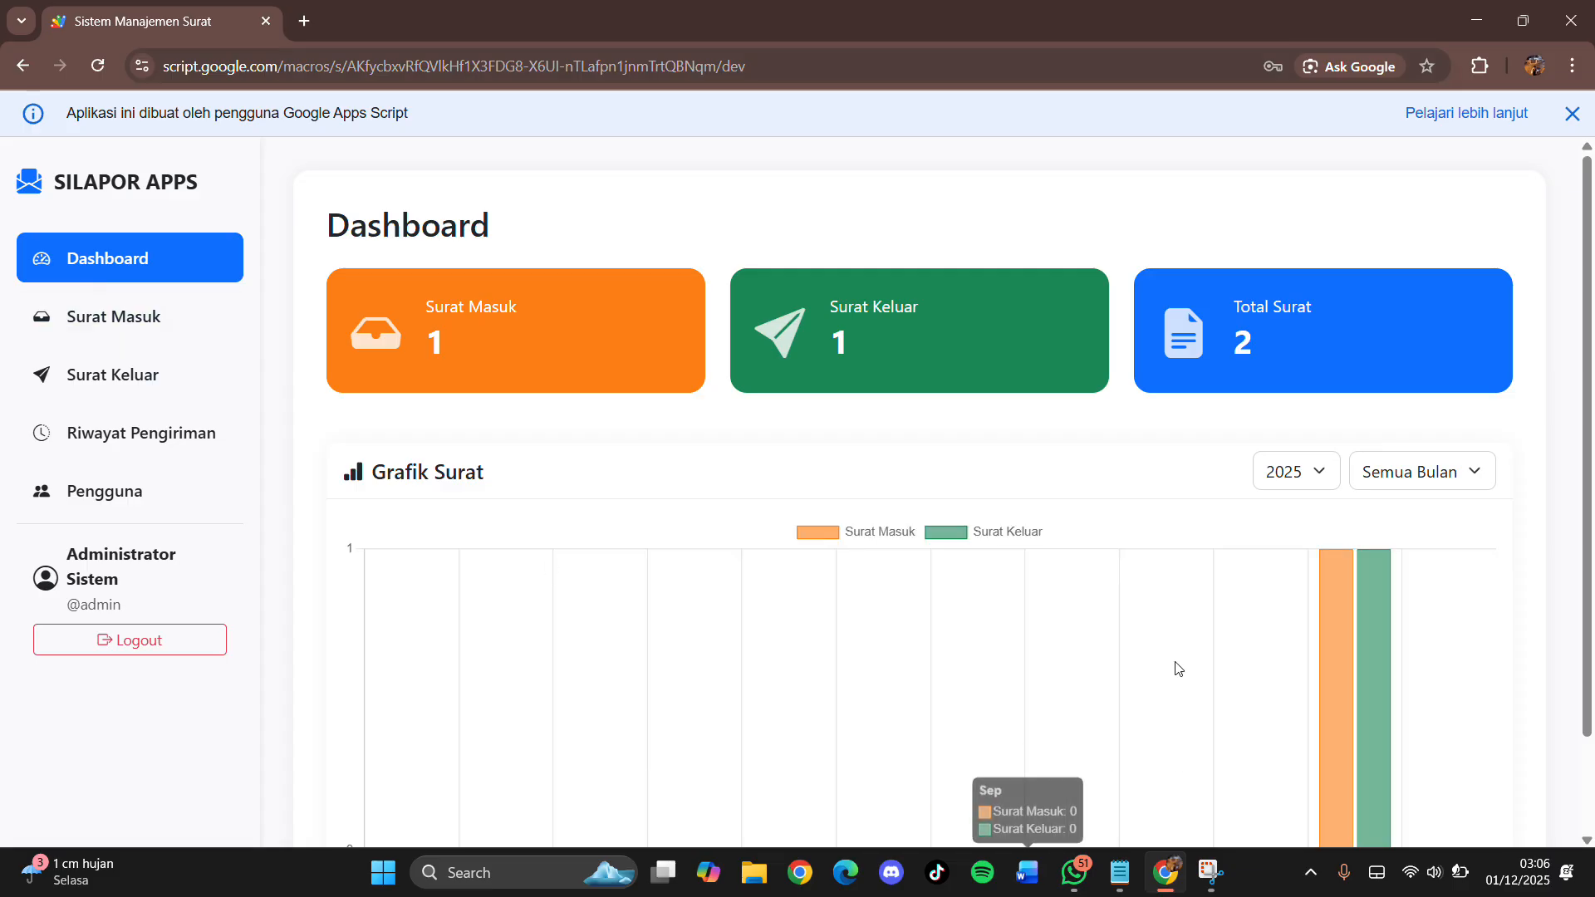
pyautogui.scroll(-2, 794, 428)
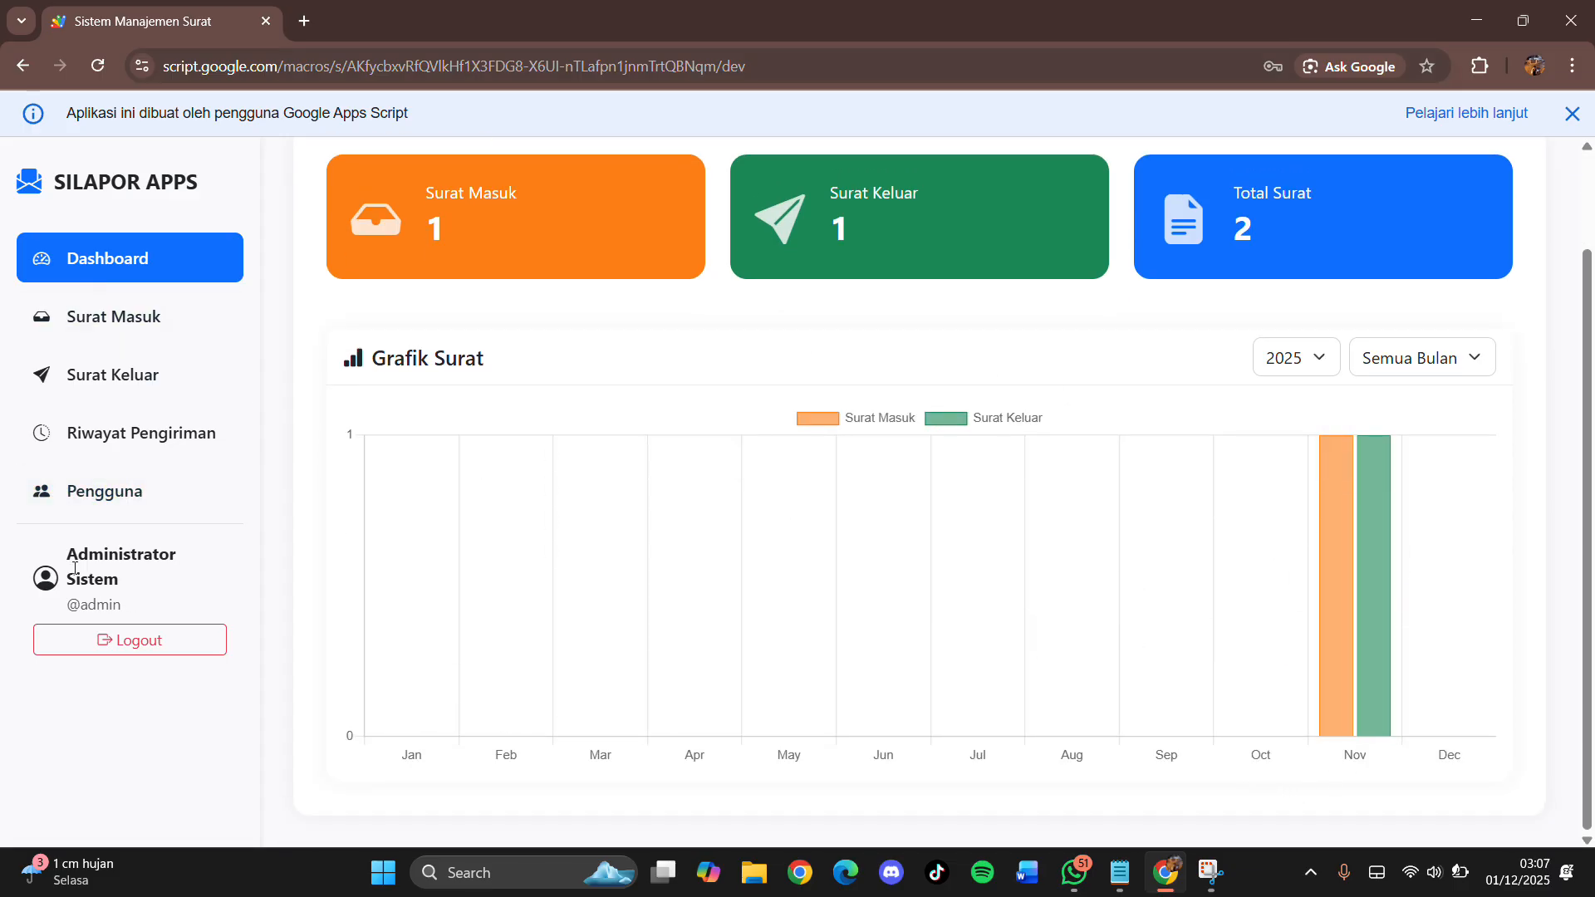
pyautogui.moveTo(58, 554); pyautogui.dragTo(184, 573)
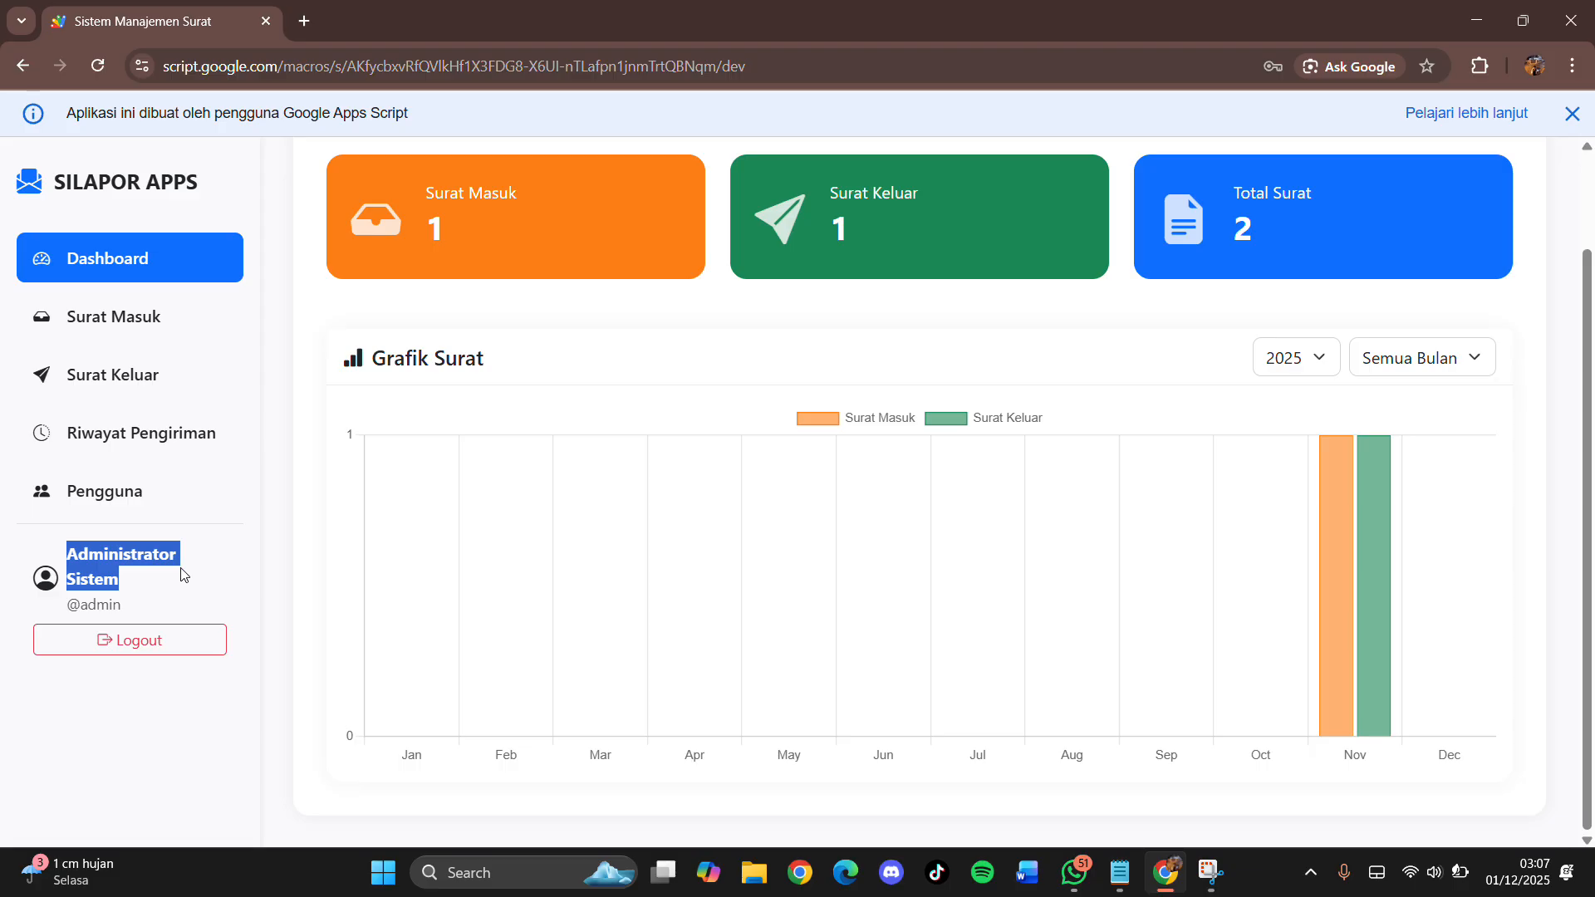
pyautogui.click(289, 480)
pyautogui.scroll(2, 604, 376)
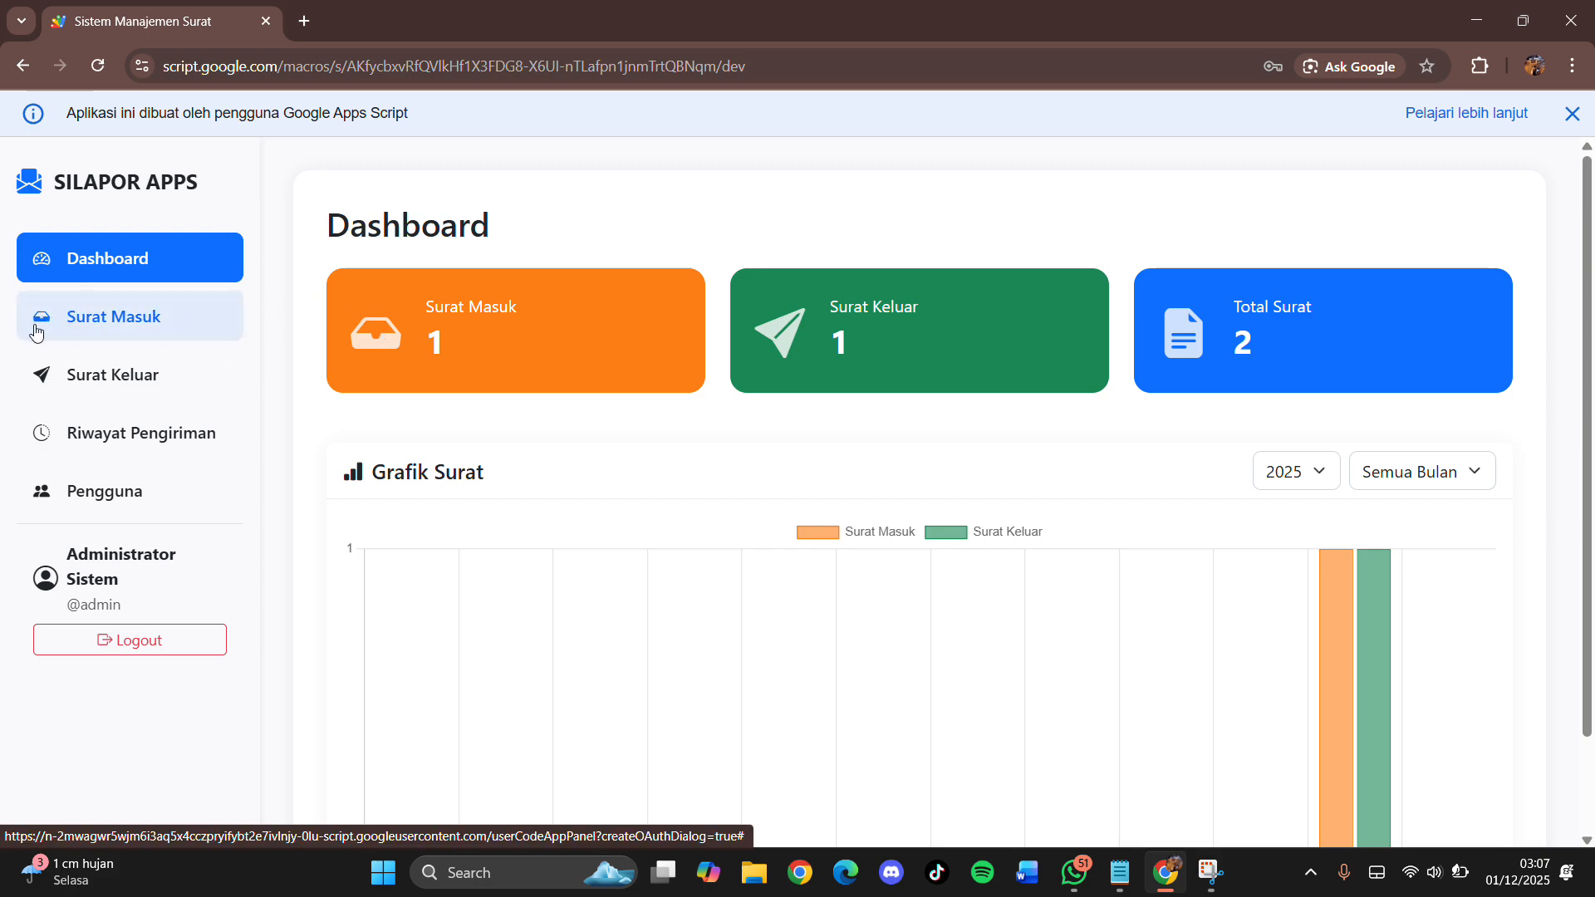
pyautogui.click(137, 318)
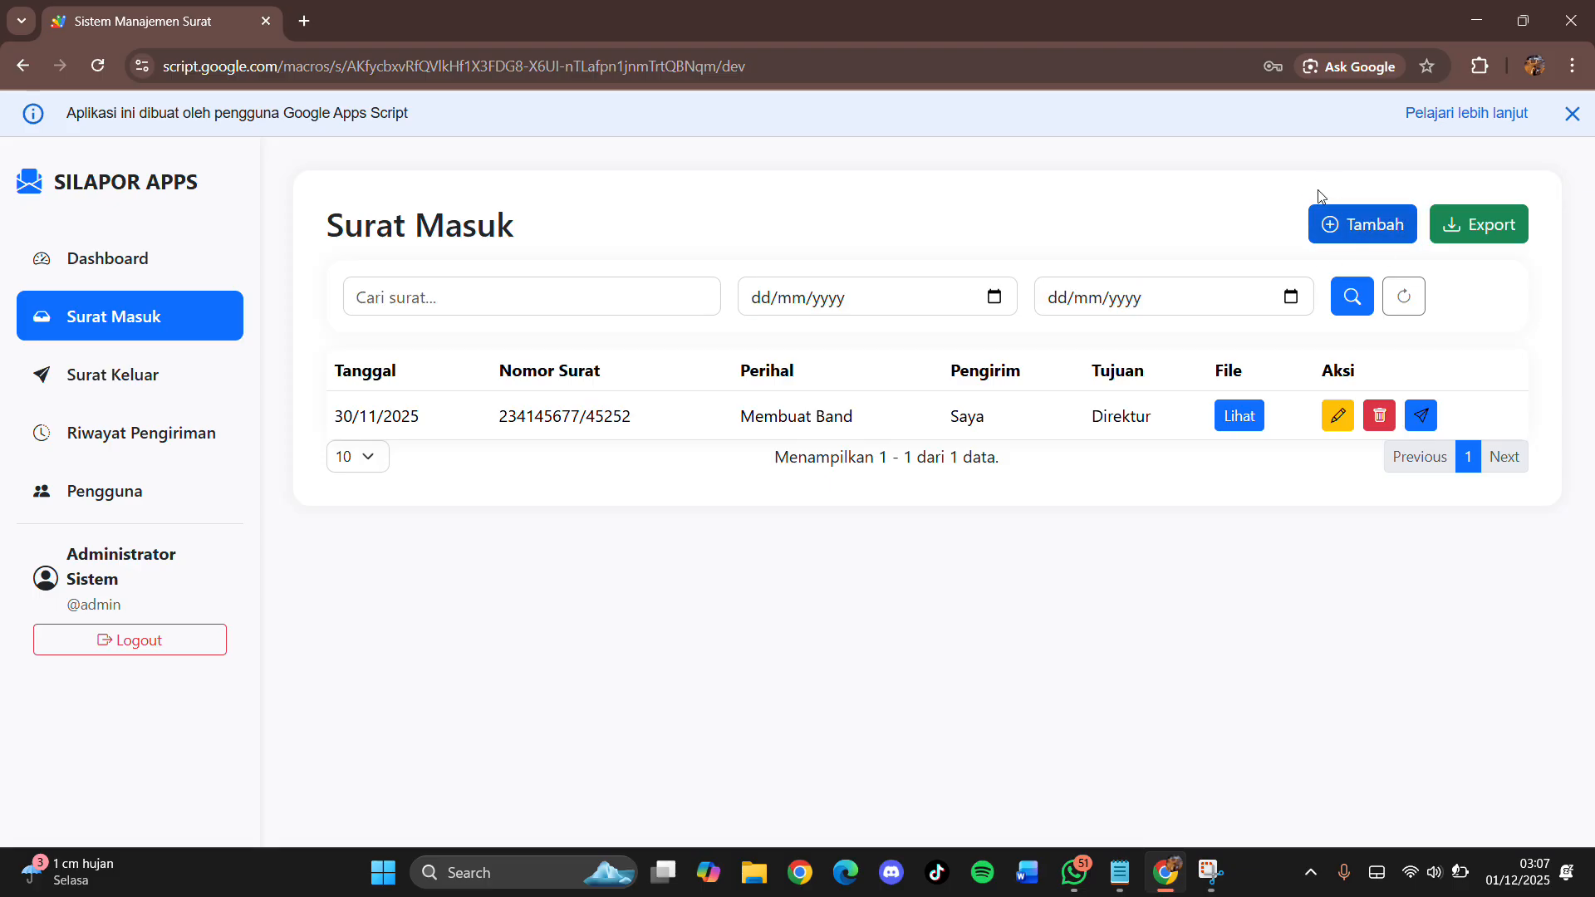
# Step: Start a new incoming letter with number 231075984/112
pyautogui.click(1350, 235)
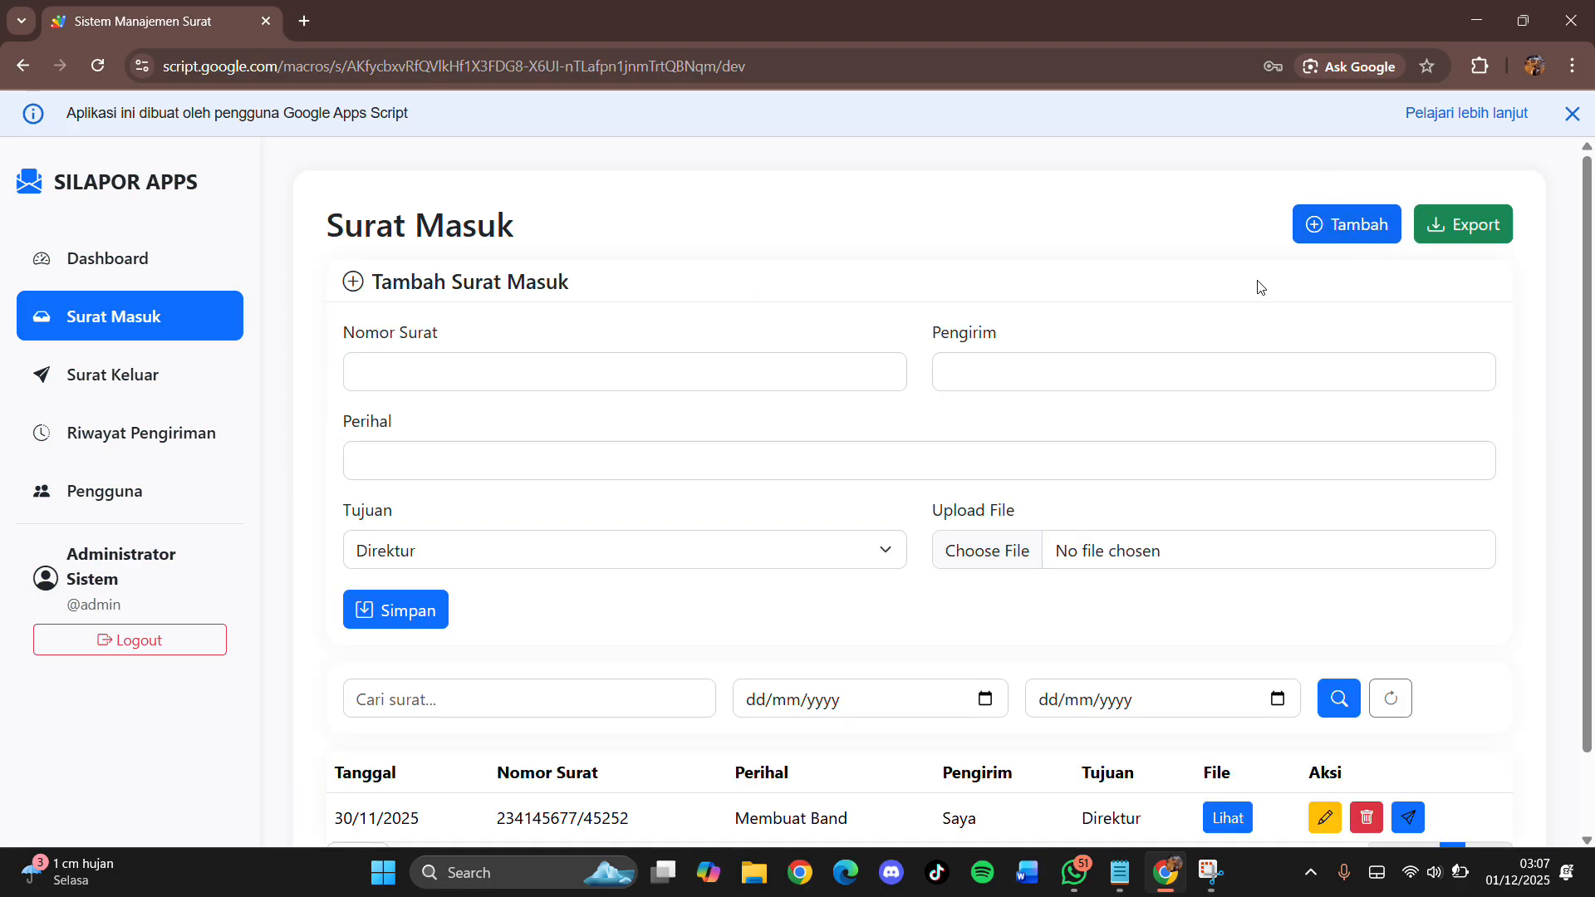
pyautogui.click(516, 378)
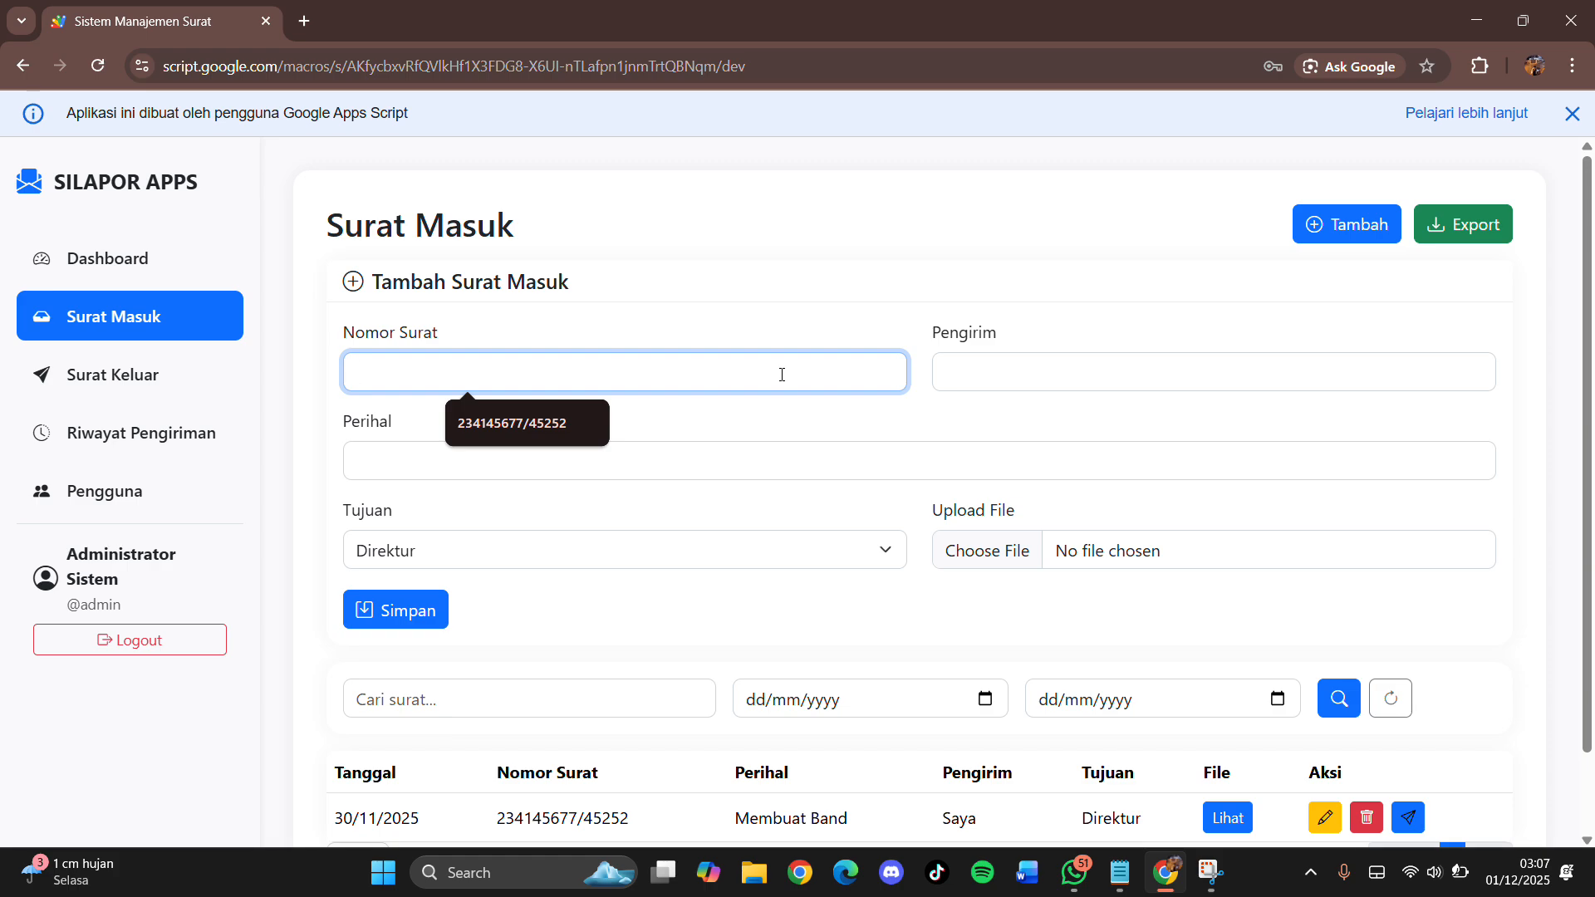
pyautogui.write('231')
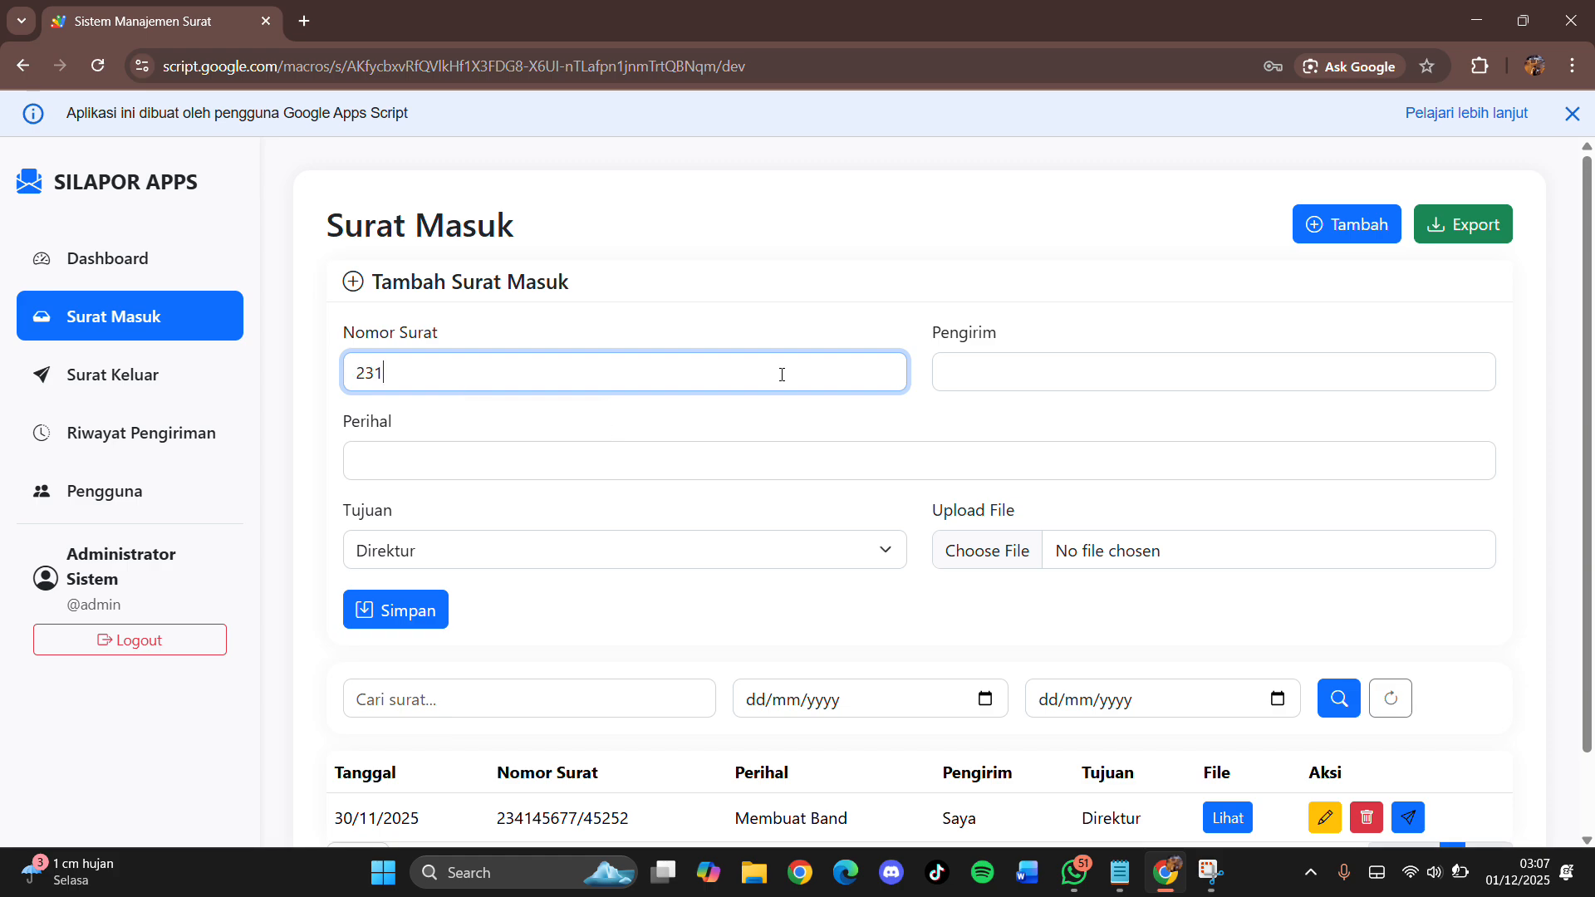
pyautogui.write('075984/112')
# Step: Enter sender Saya Sendiri, subject Kunjungan Observasi and Tujuan Direktur, then begin attaching a file
pyautogui.click(987, 383)
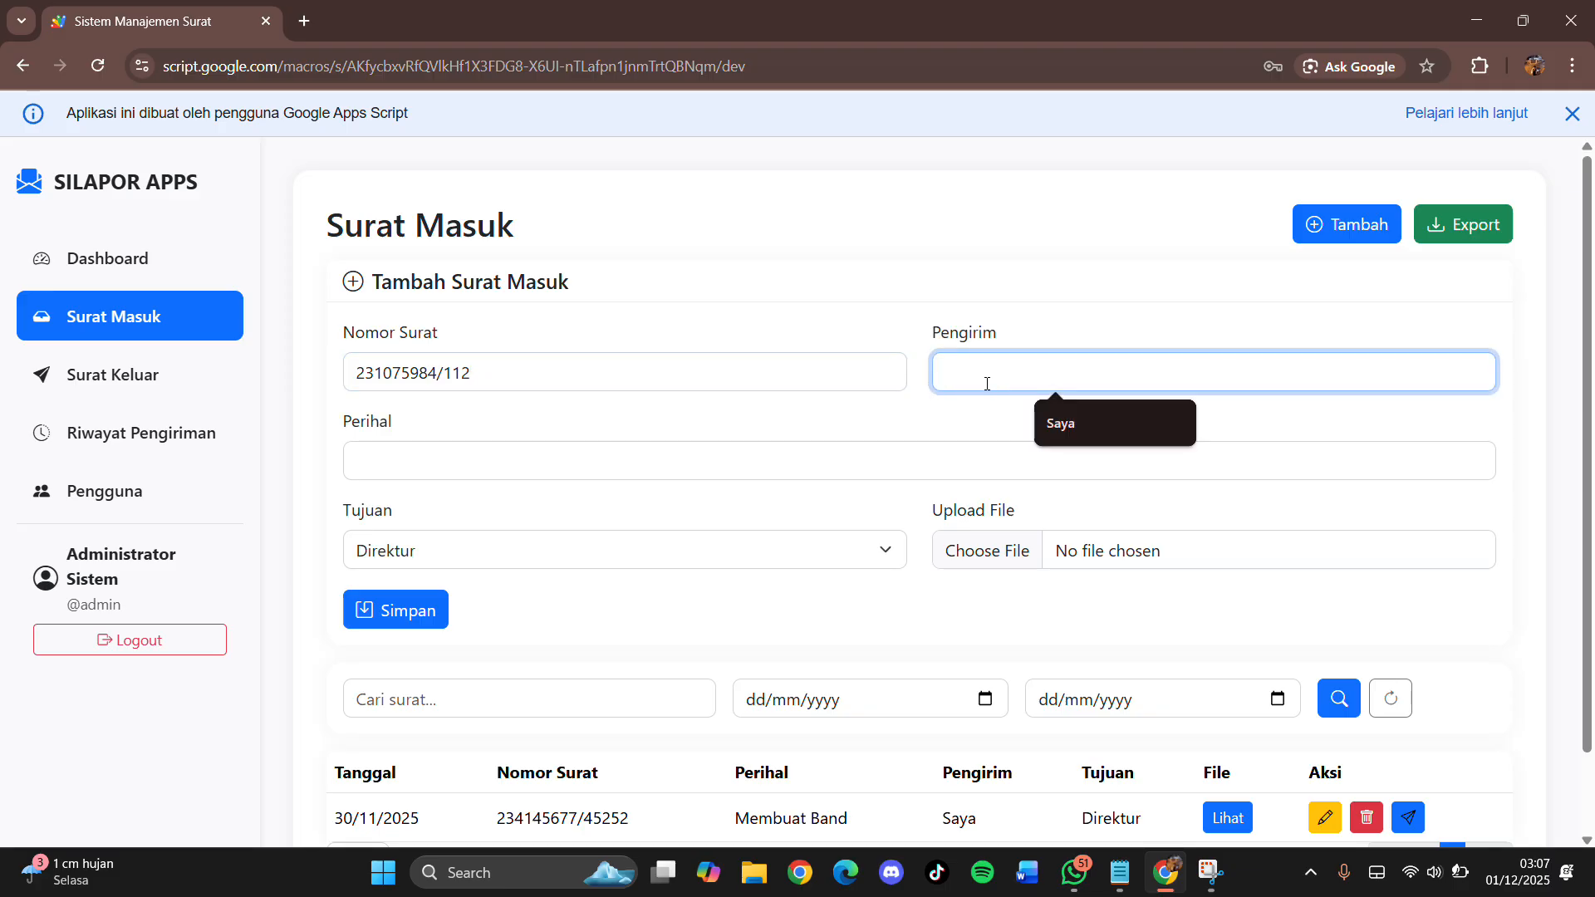
pyautogui.write('Saya S')
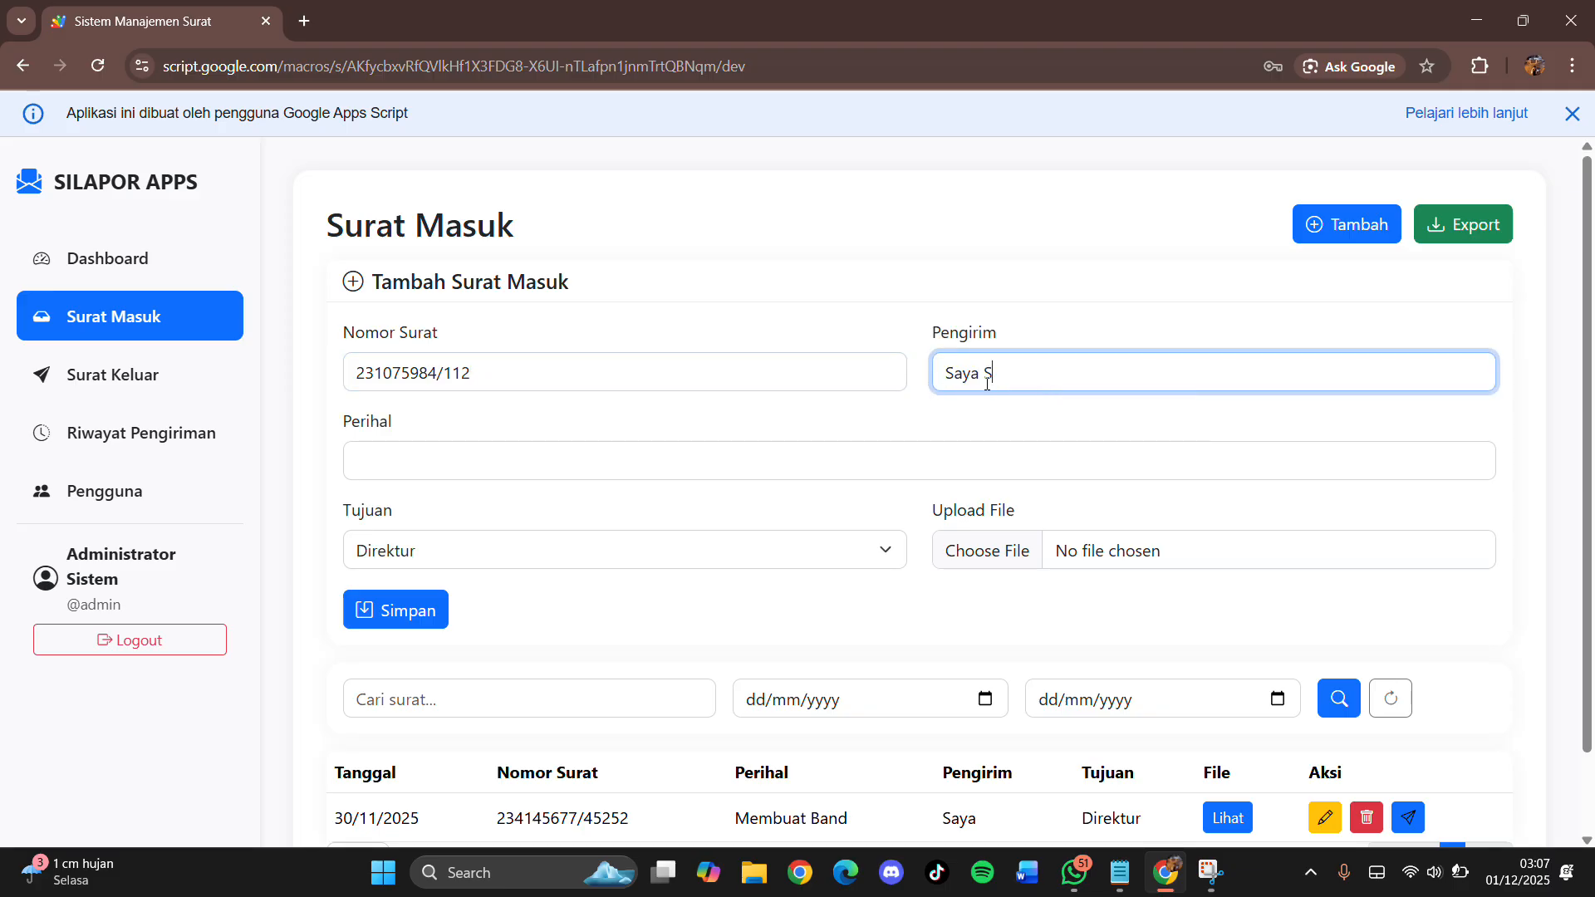
pyautogui.write('endiri')
pyautogui.click(955, 469)
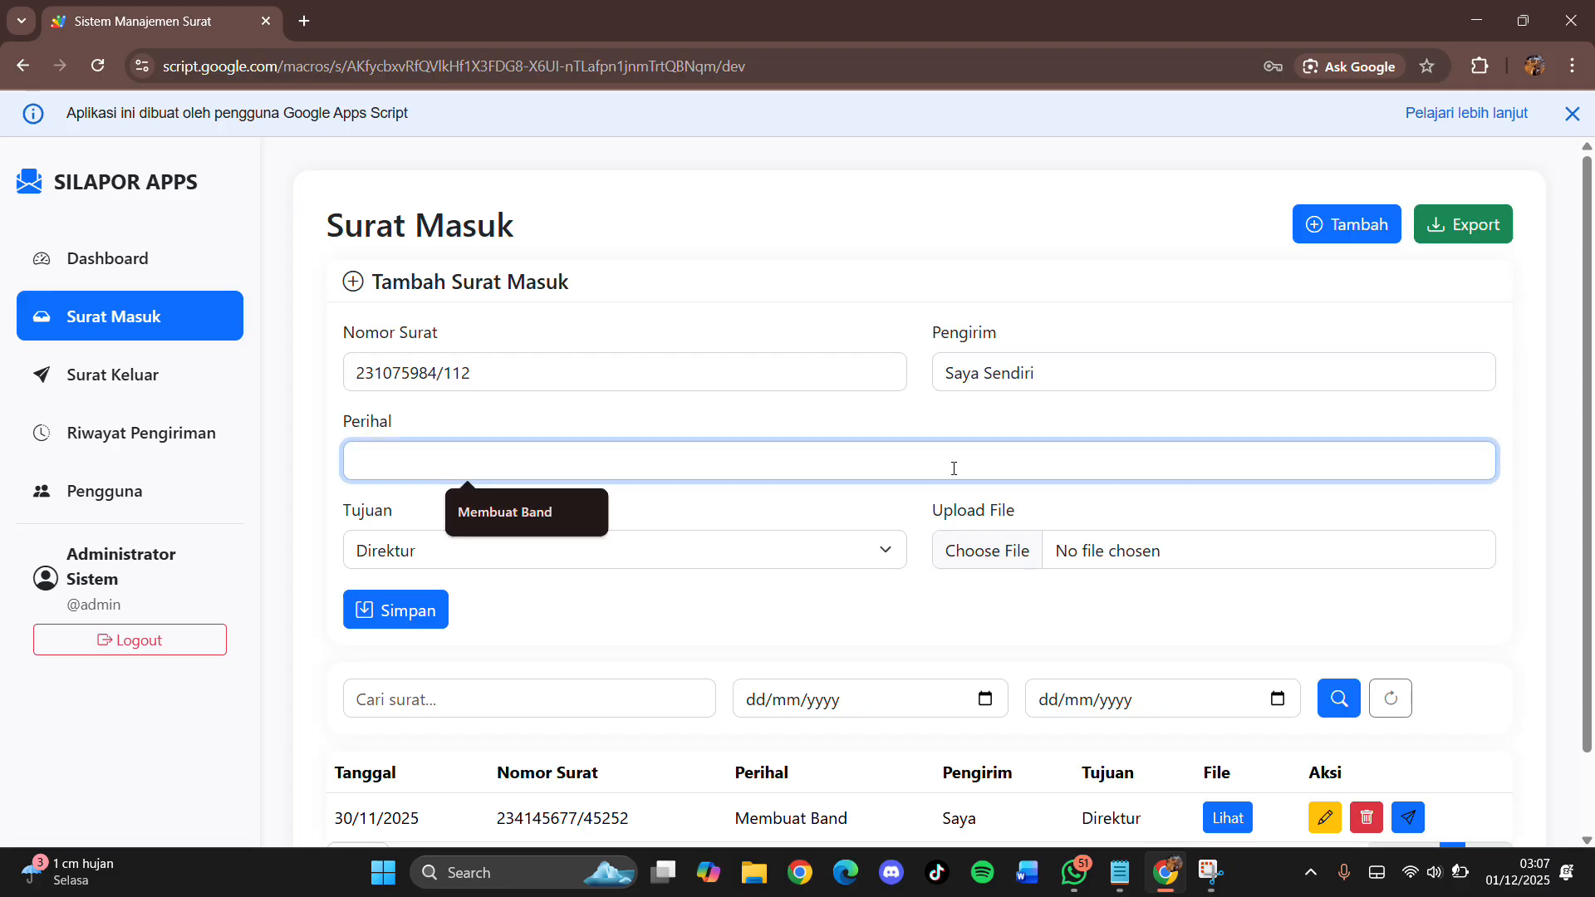
pyautogui.write('Ku')
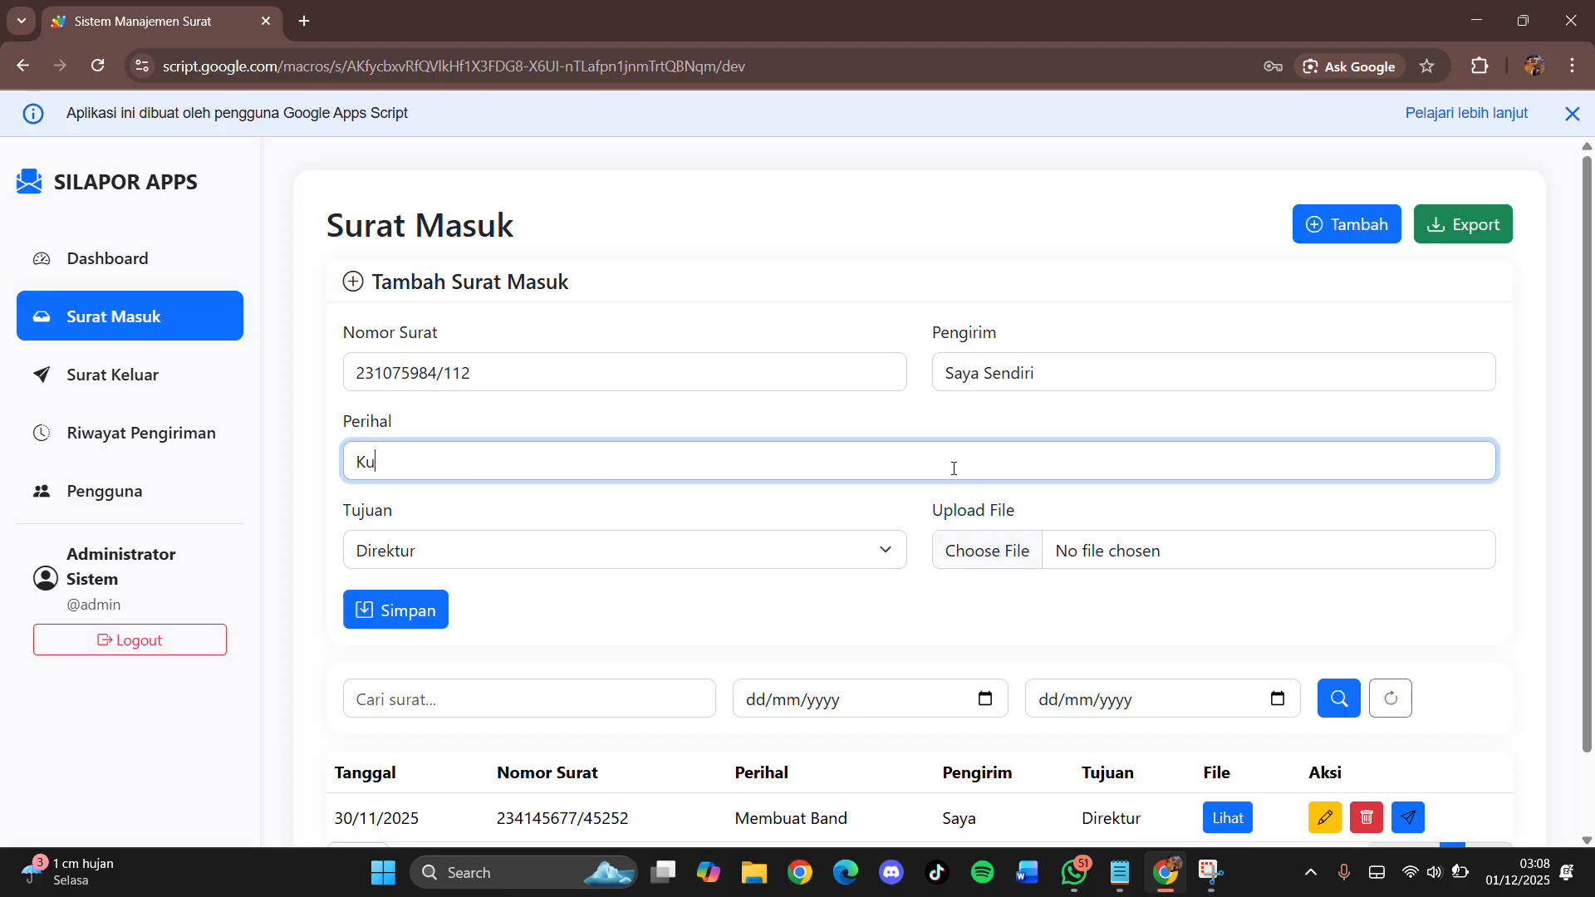
pyautogui.write('njungan Observasi')
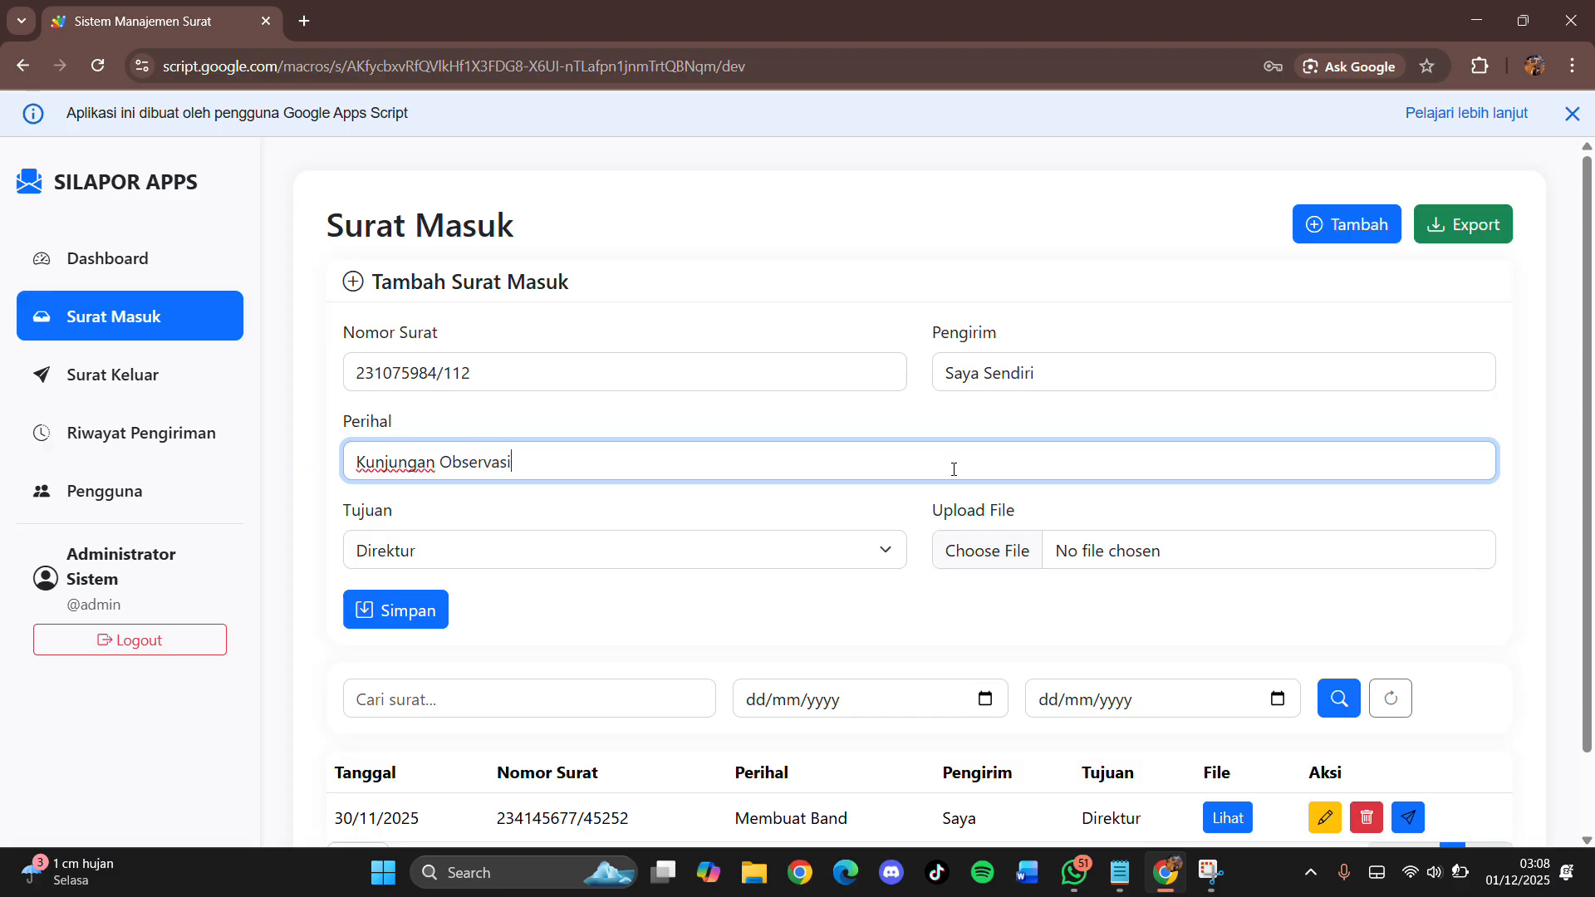
pyautogui.click(814, 551)
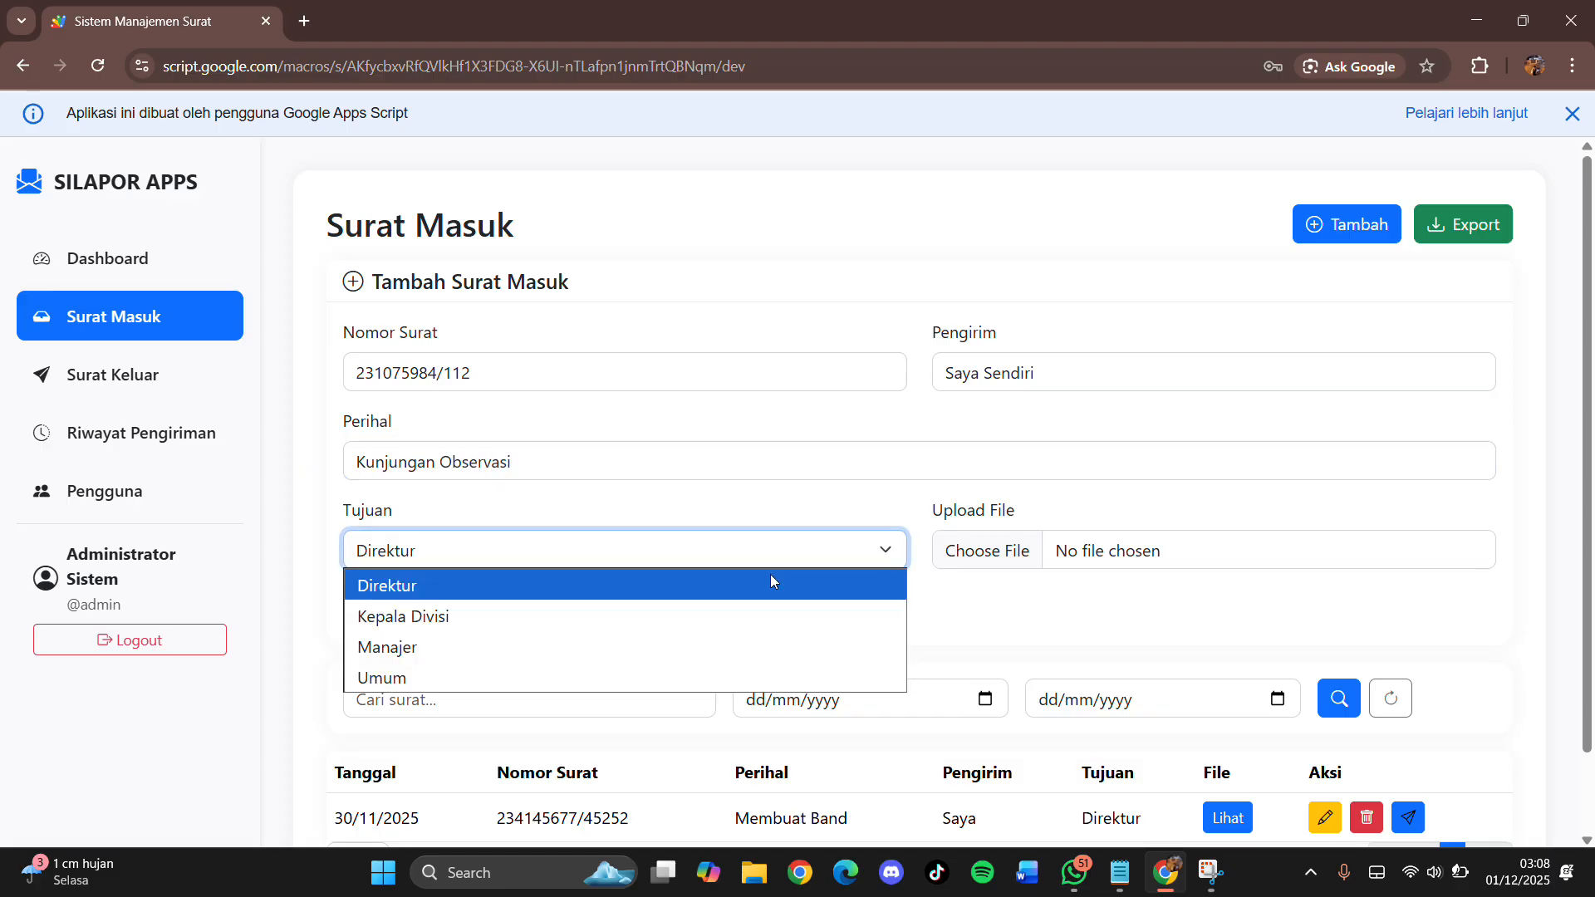
pyautogui.click(619, 573)
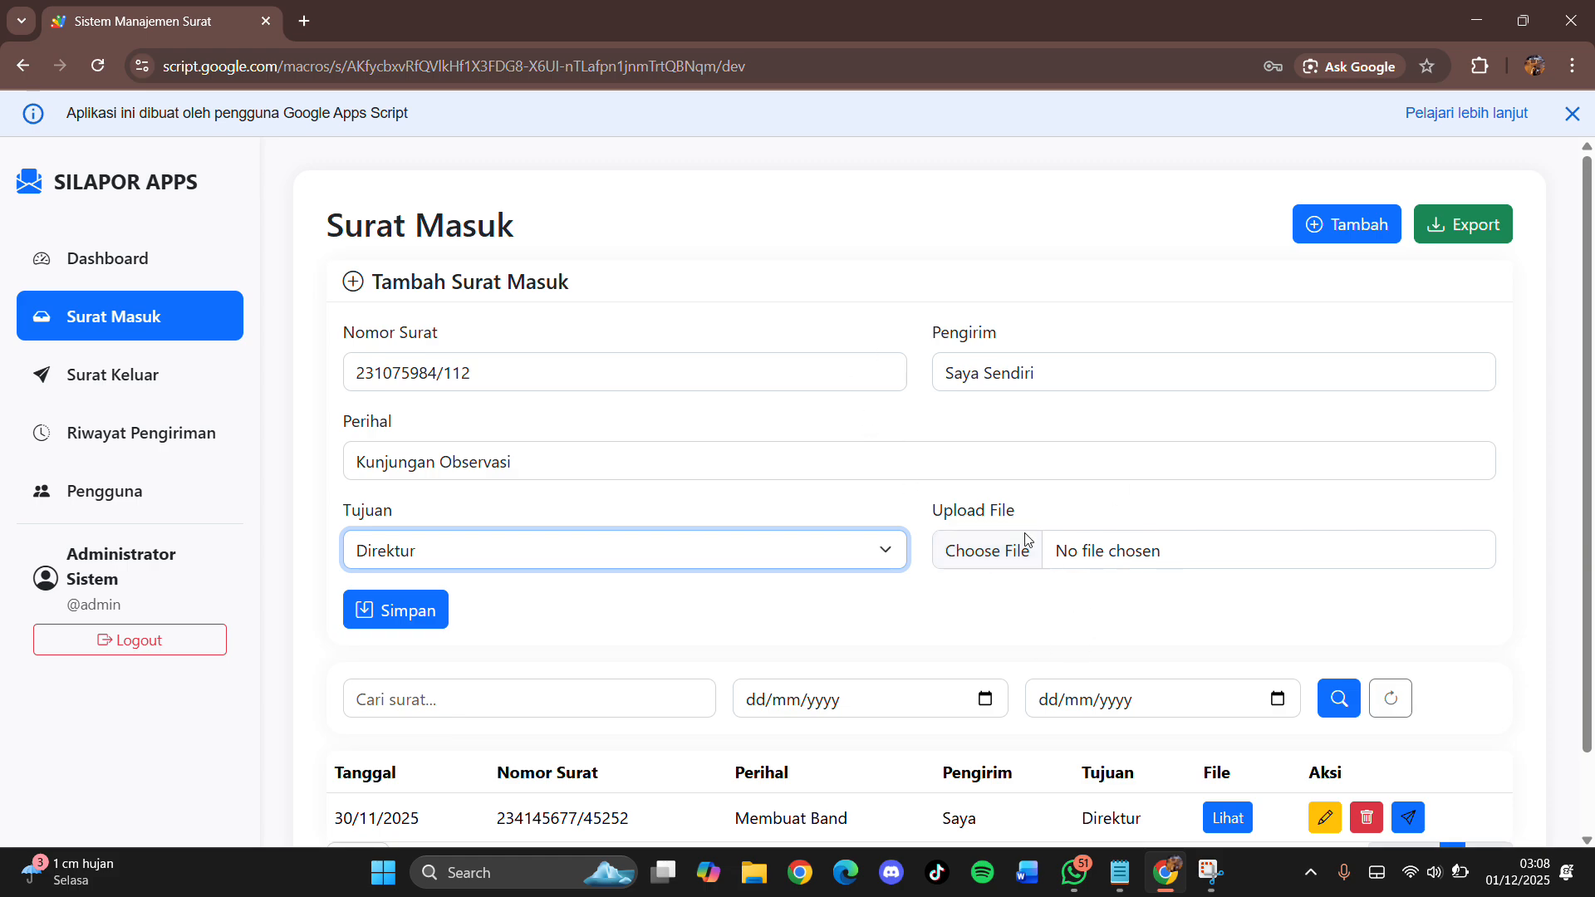
pyautogui.moveTo(1036, 510); pyautogui.dragTo(932, 509)
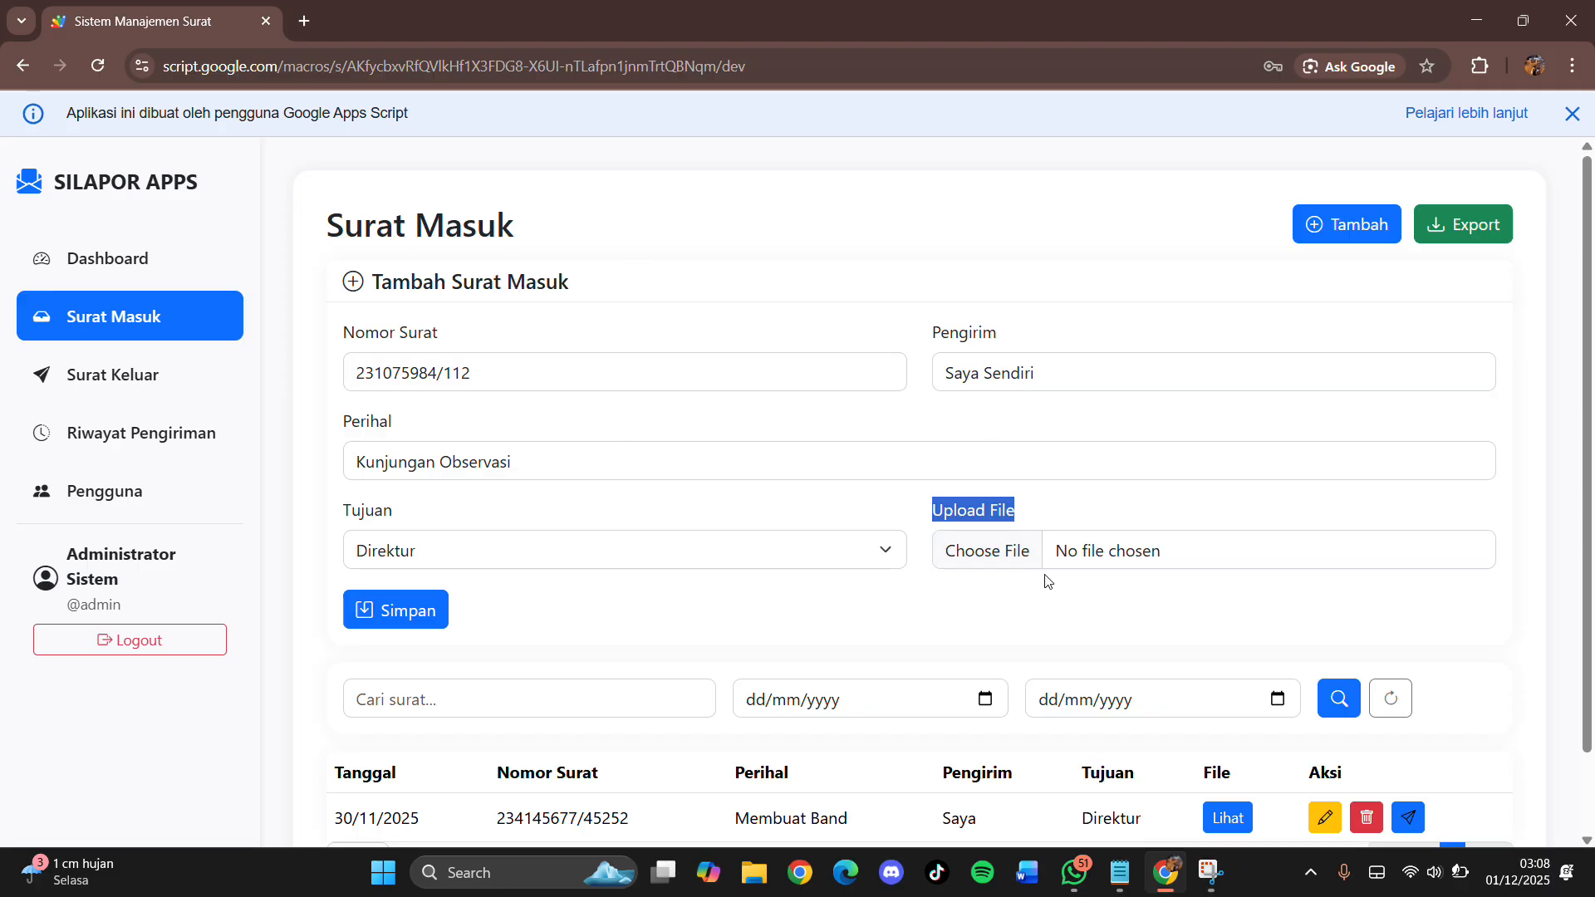
pyautogui.click(1020, 551)
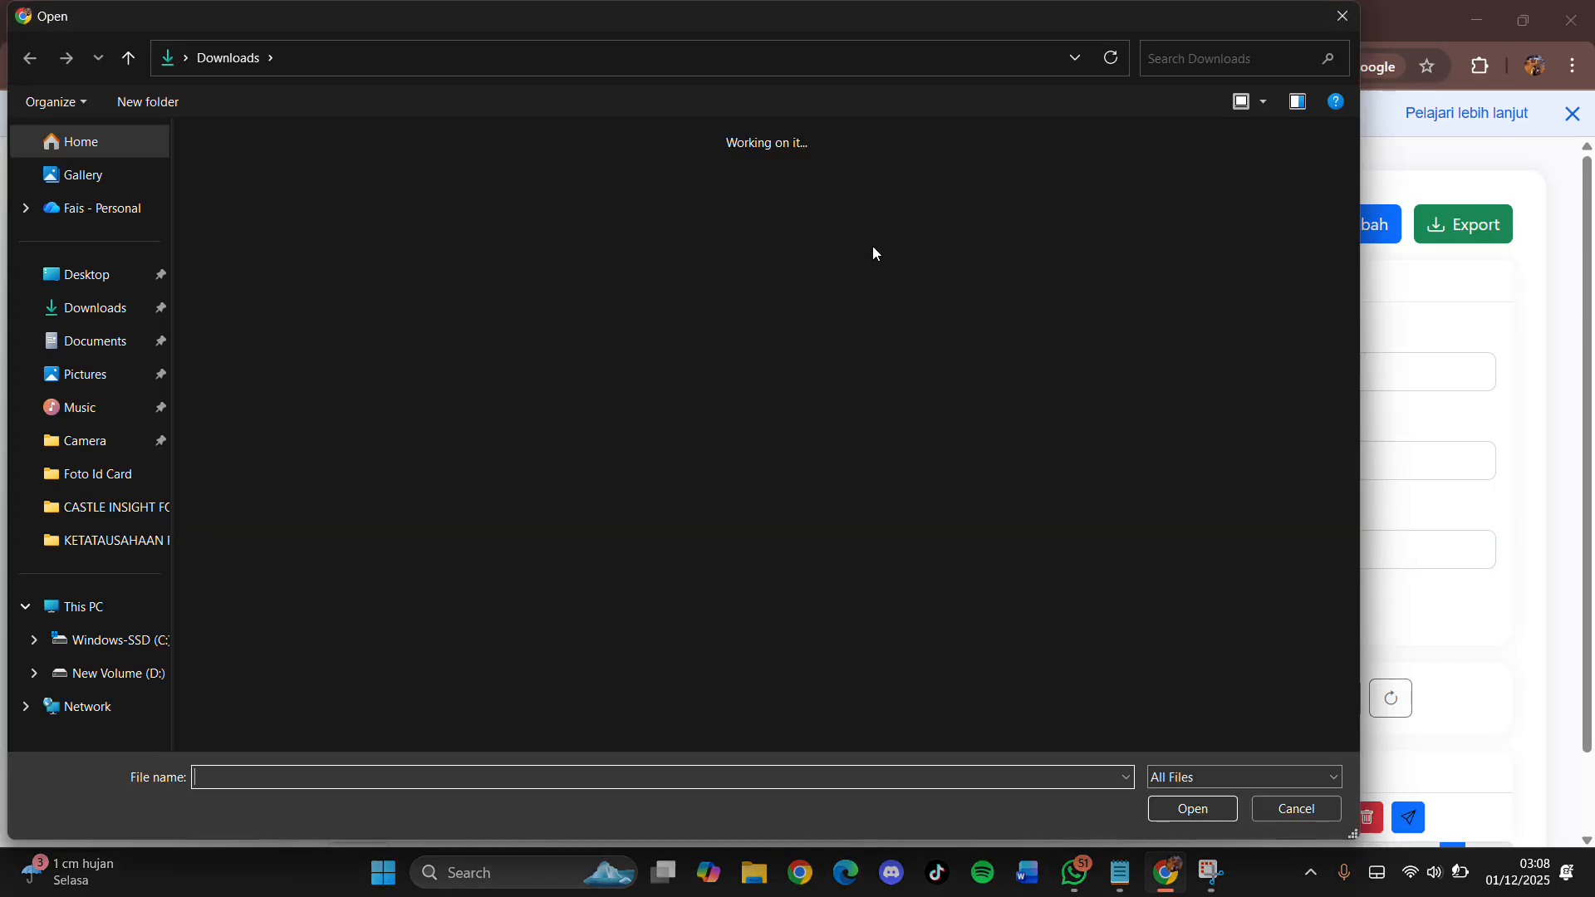
pyautogui.click(286, 311)
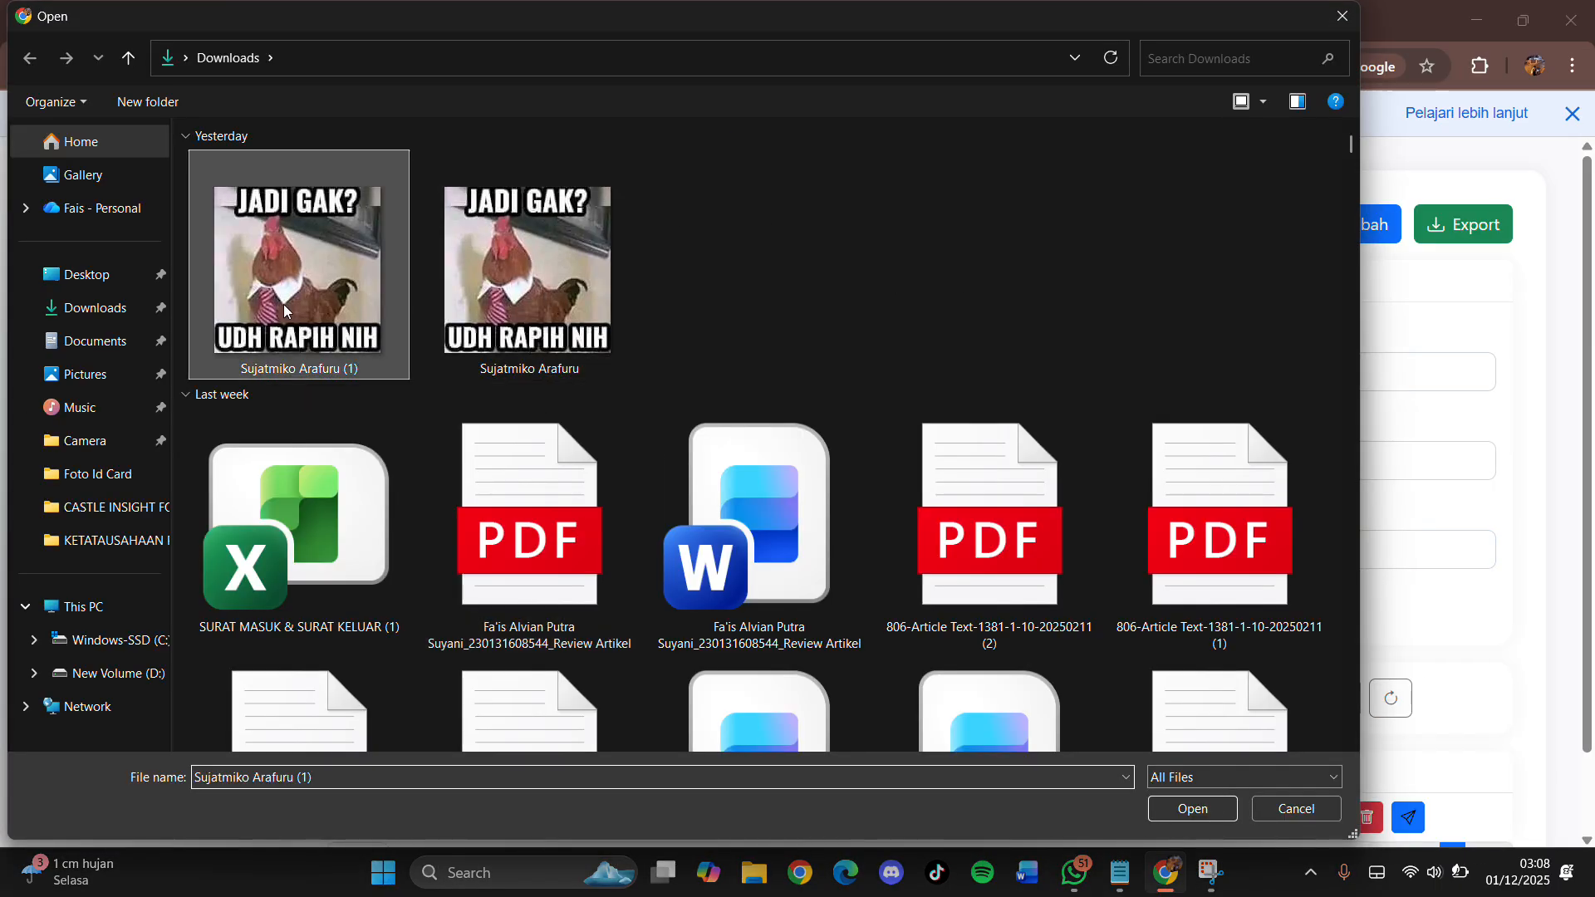
pyautogui.click(1187, 812)
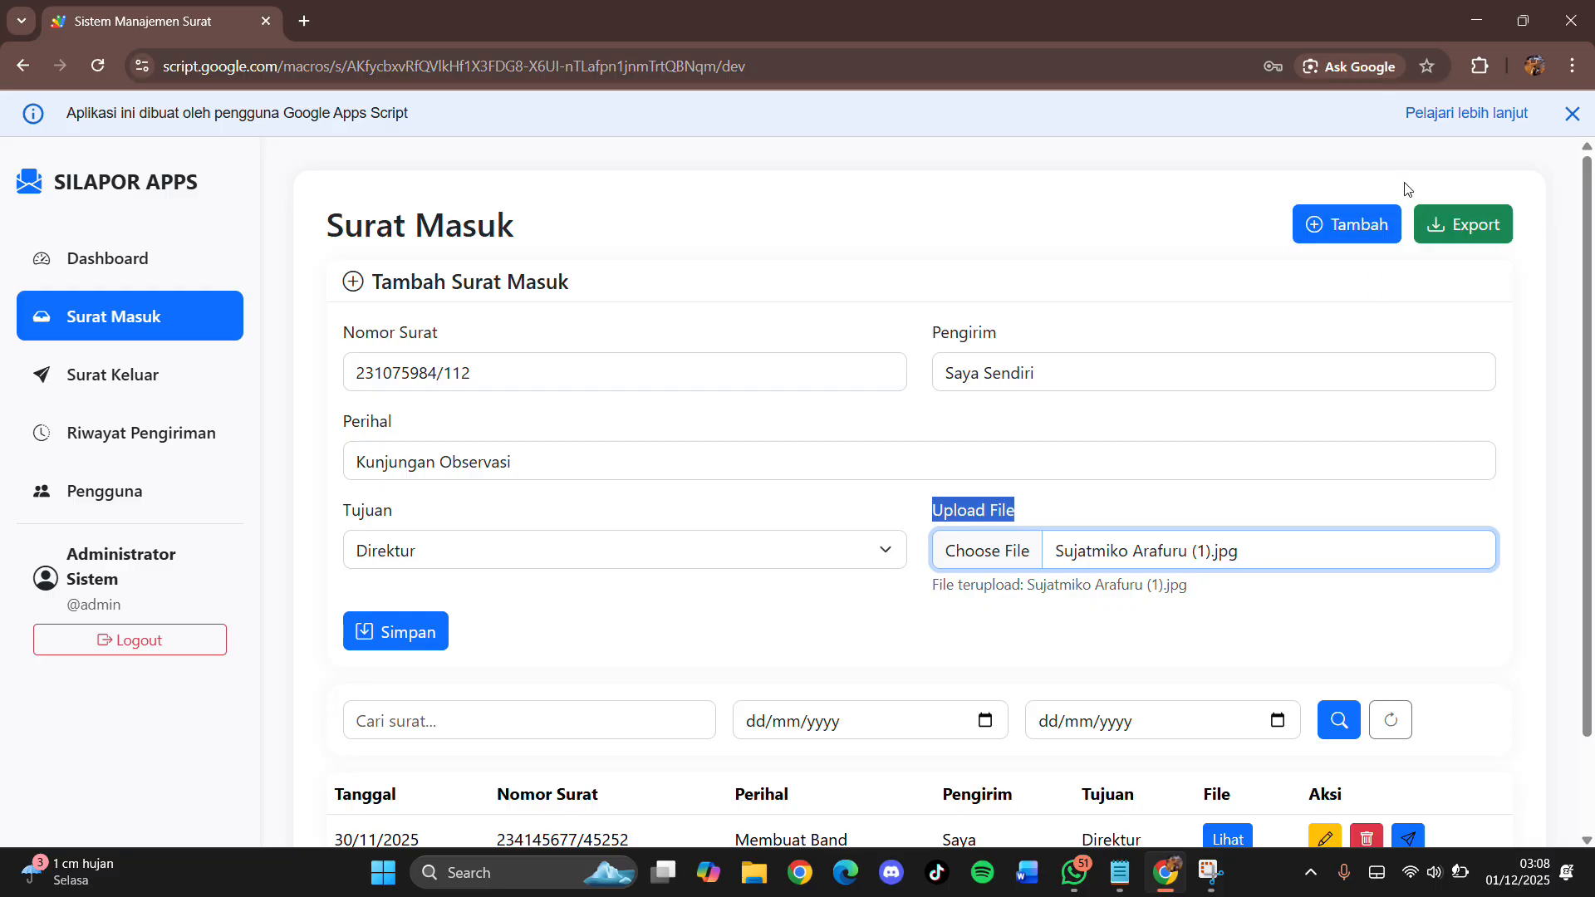
pyautogui.click(1030, 579)
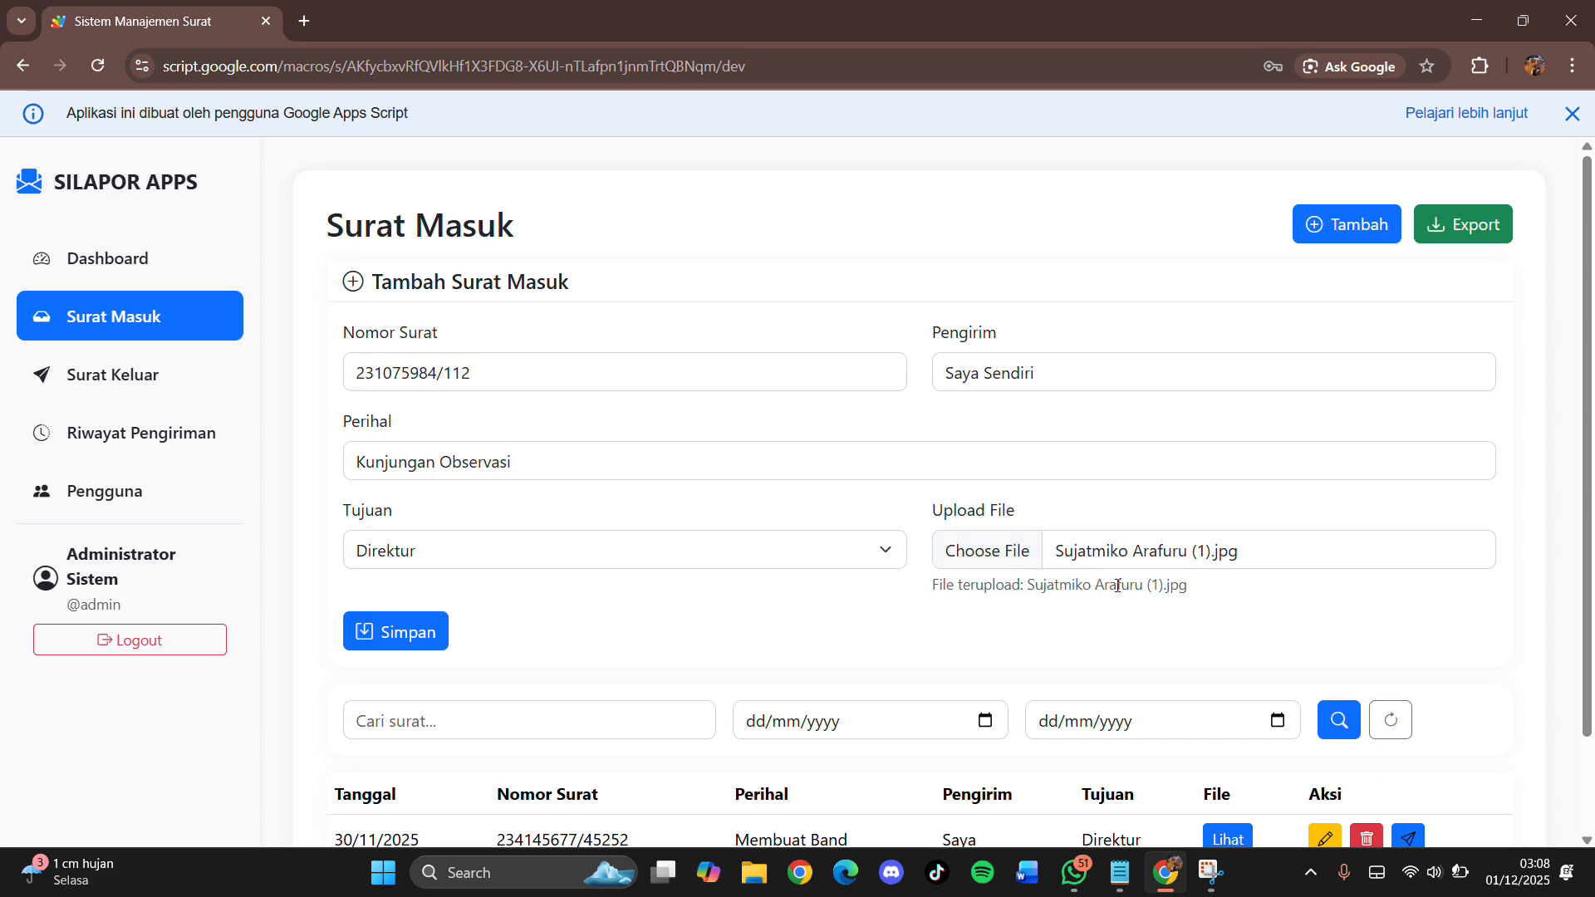
# Step: Save the letter and verify the new row: 231075984/112, Kunjungan Observasi, Saya Sendiri
pyautogui.click(408, 634)
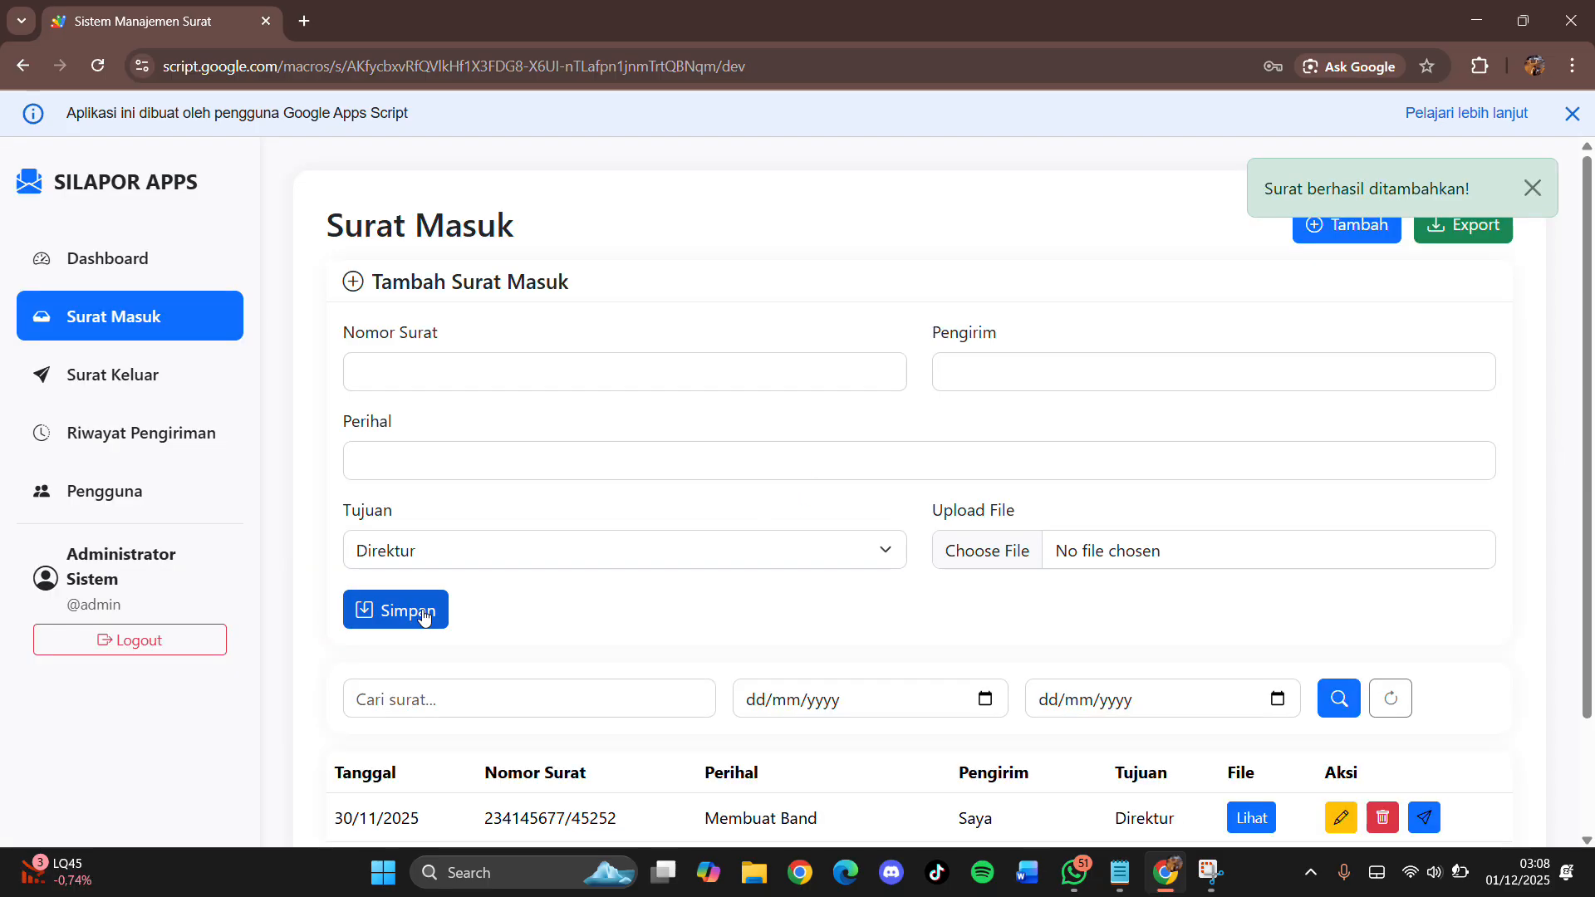
pyautogui.scroll(-2, 760, 604)
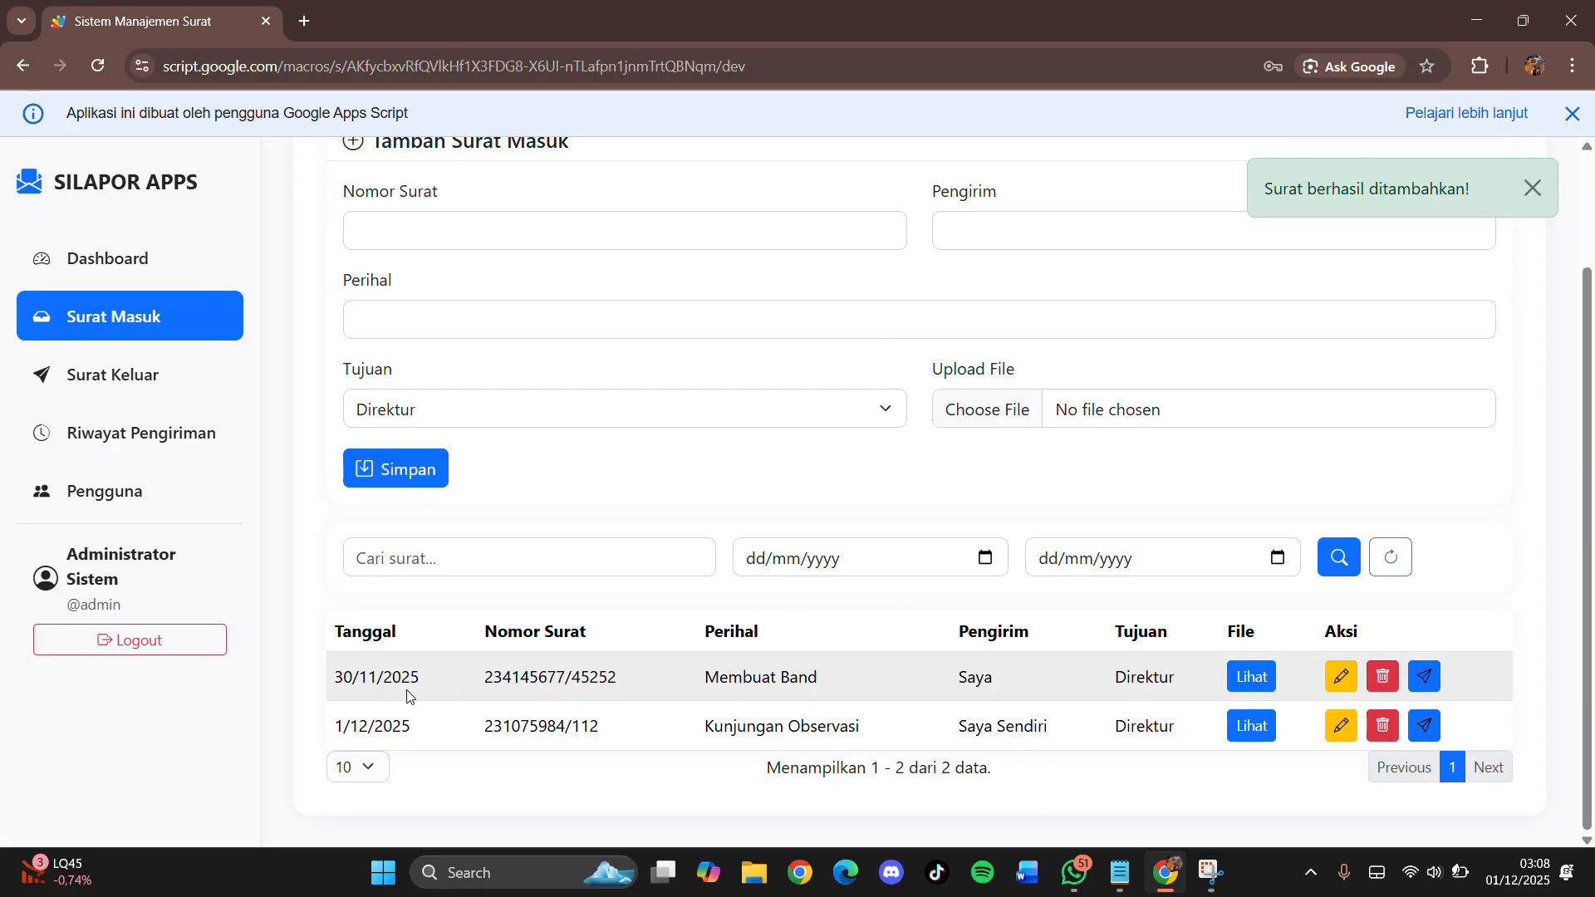
pyautogui.moveTo(313, 719); pyautogui.dragTo(425, 745)
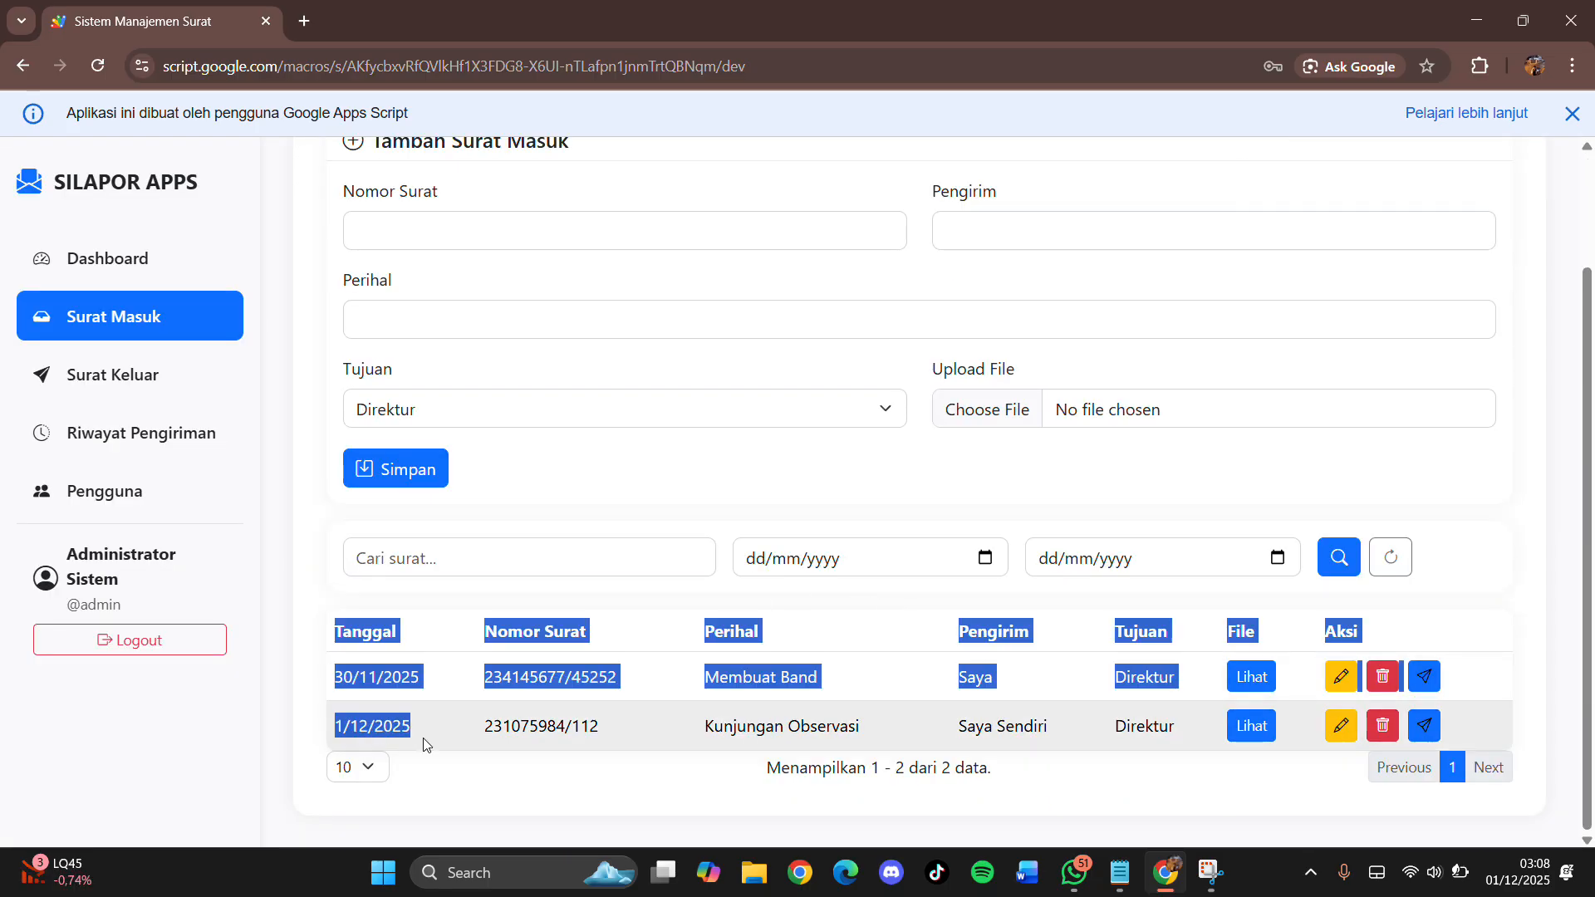
pyautogui.click(422, 732)
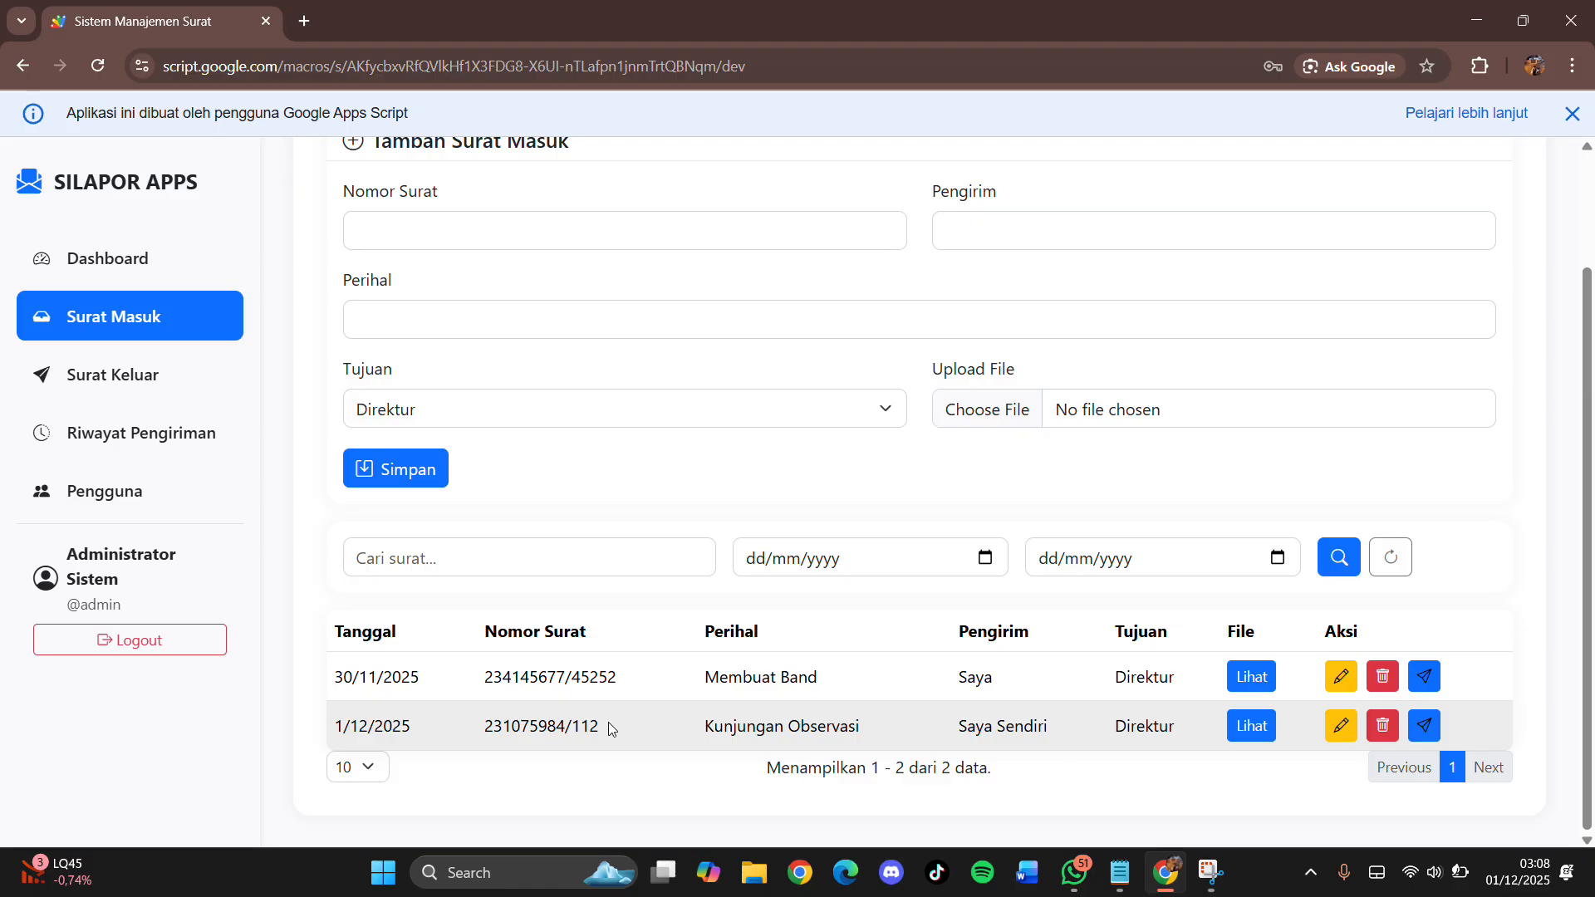
pyautogui.moveTo(610, 728); pyautogui.dragTo(481, 735)
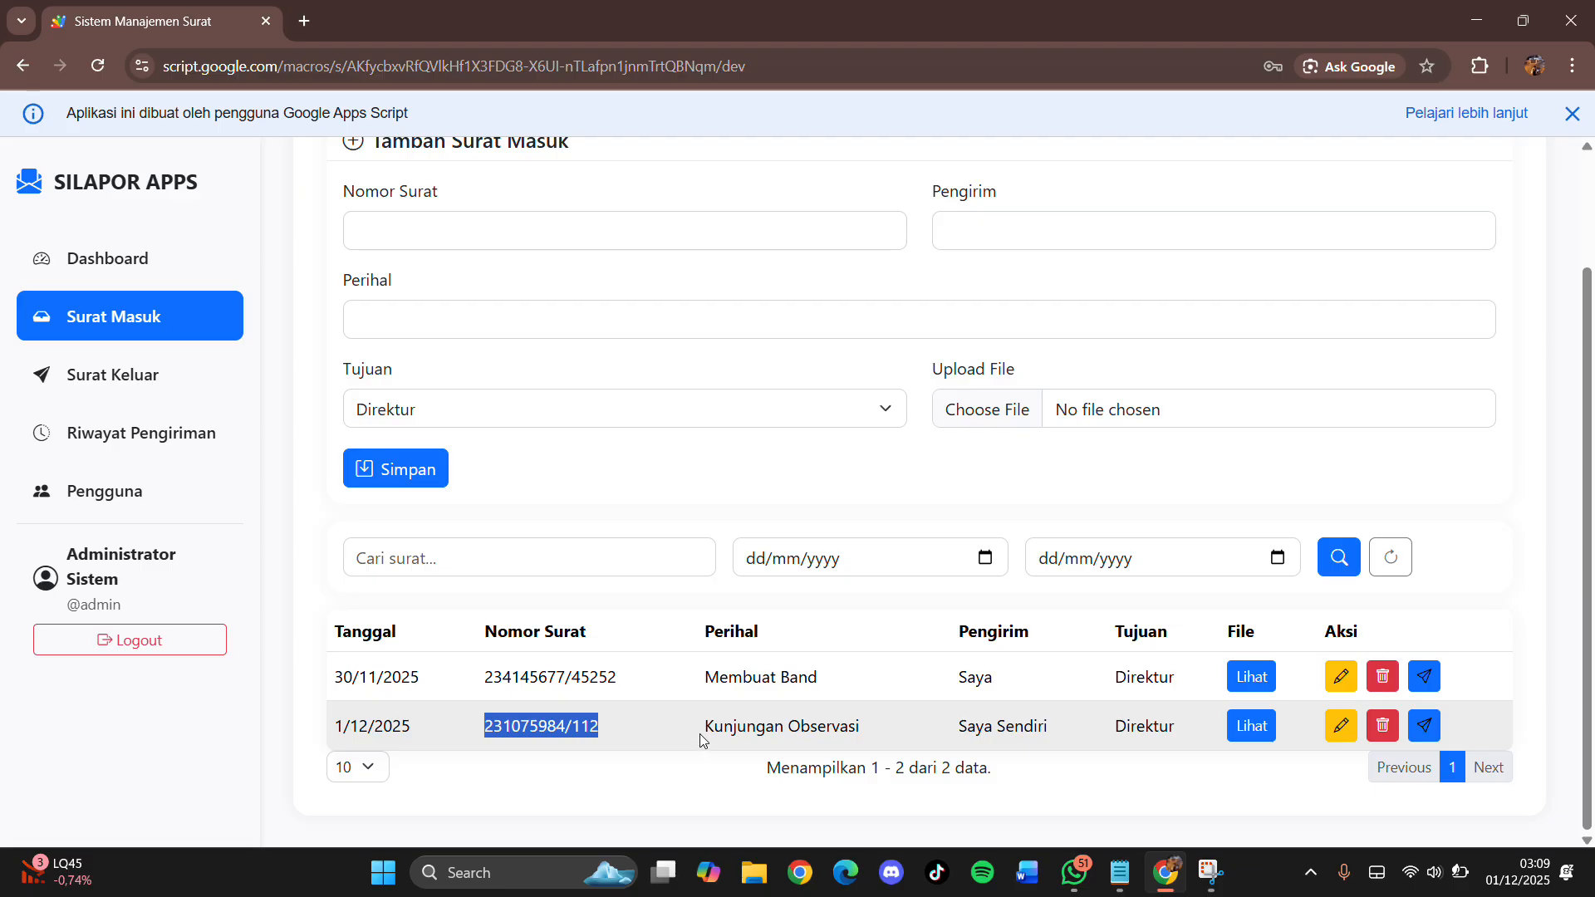
pyautogui.moveTo(715, 728); pyautogui.dragTo(832, 731)
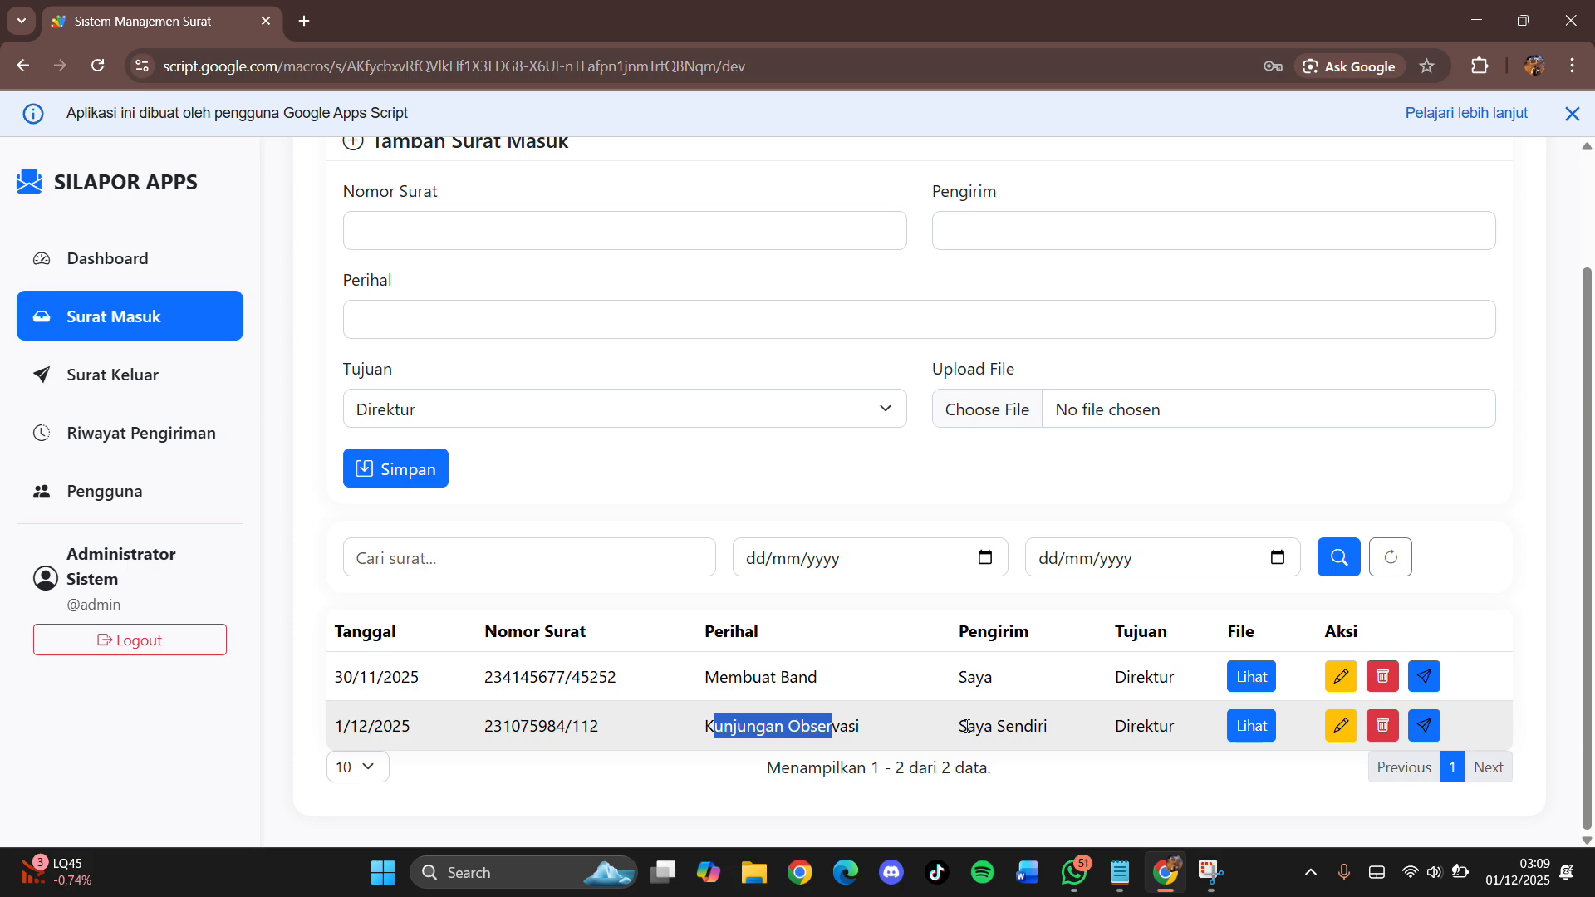
pyautogui.moveTo(1039, 727); pyautogui.dragTo(961, 731)
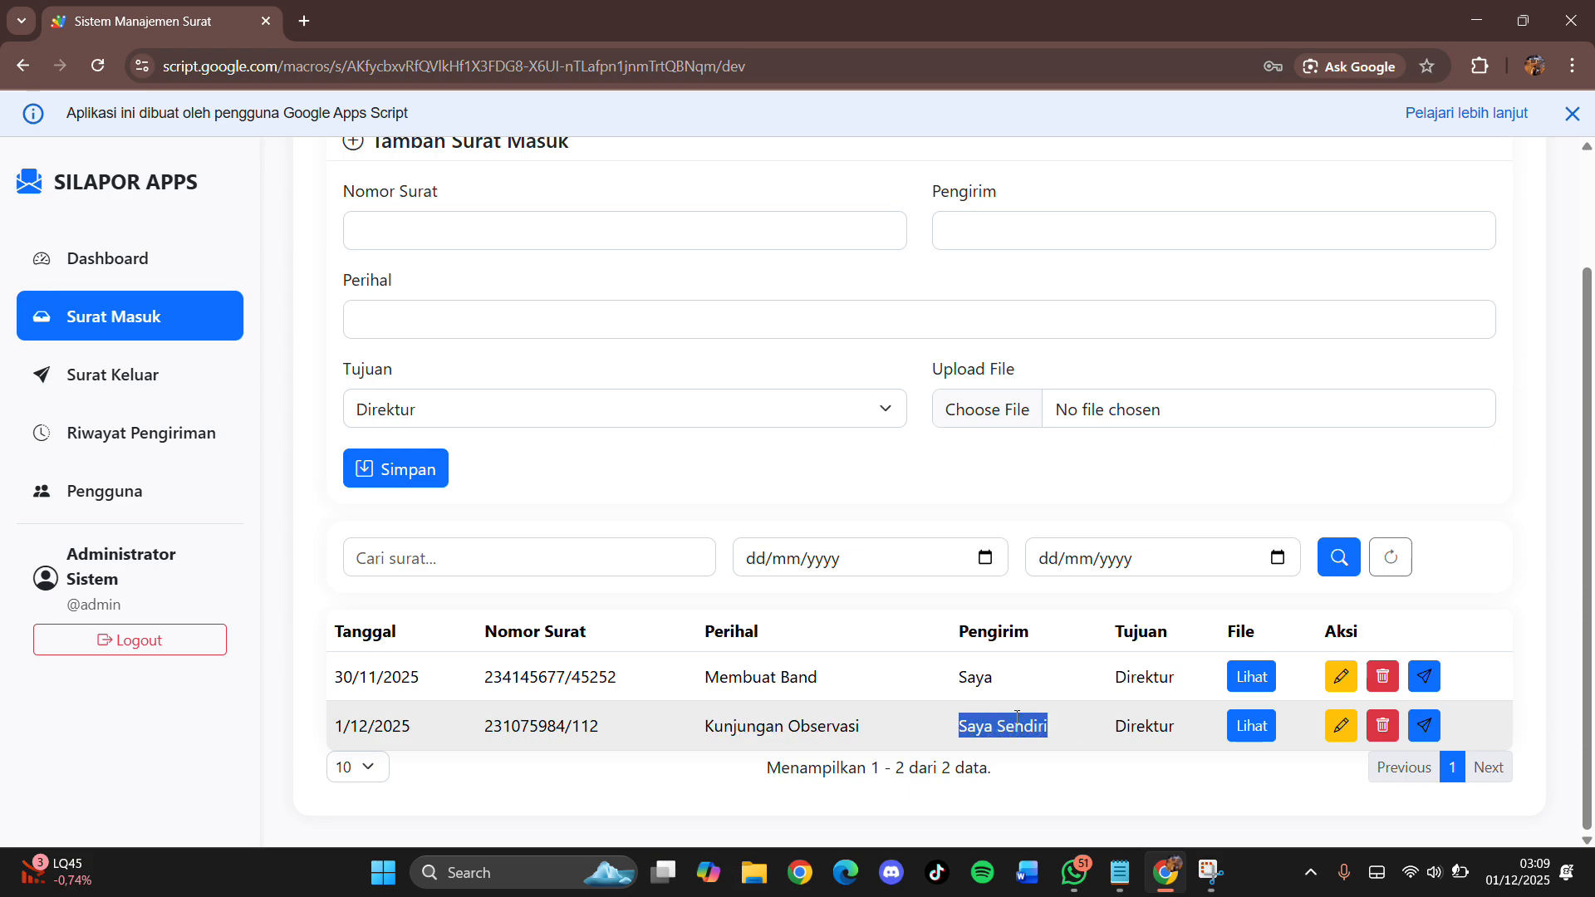
pyautogui.click(1156, 731)
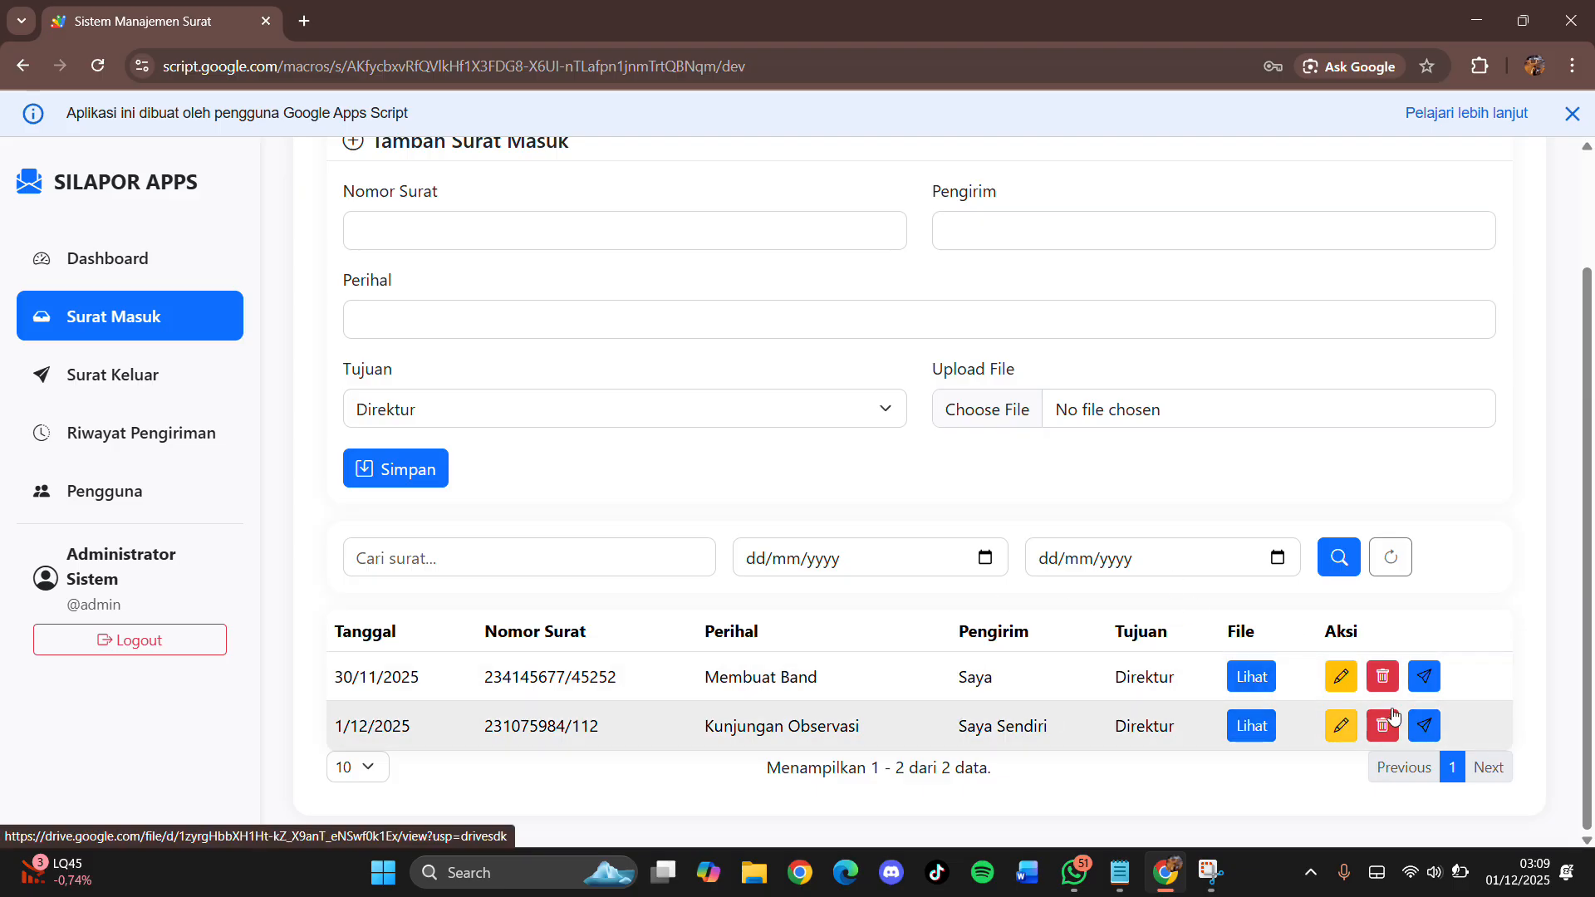
# Step: Forward the Kunjungan Observasi letter to Direktur and check the success message
pyautogui.click(1425, 734)
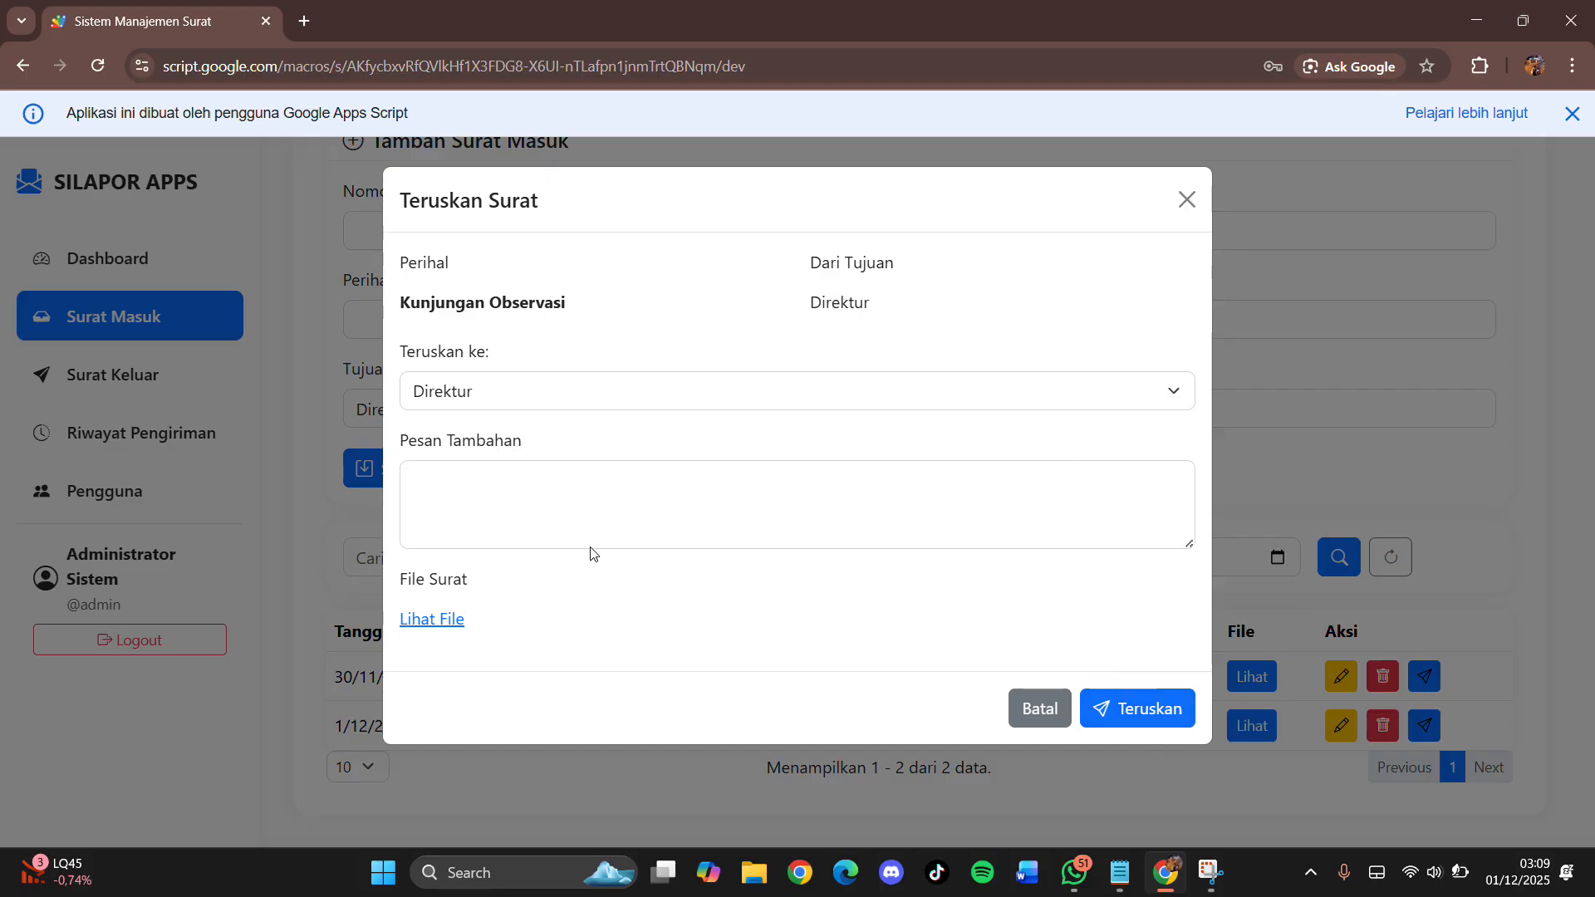
pyautogui.click(1167, 392)
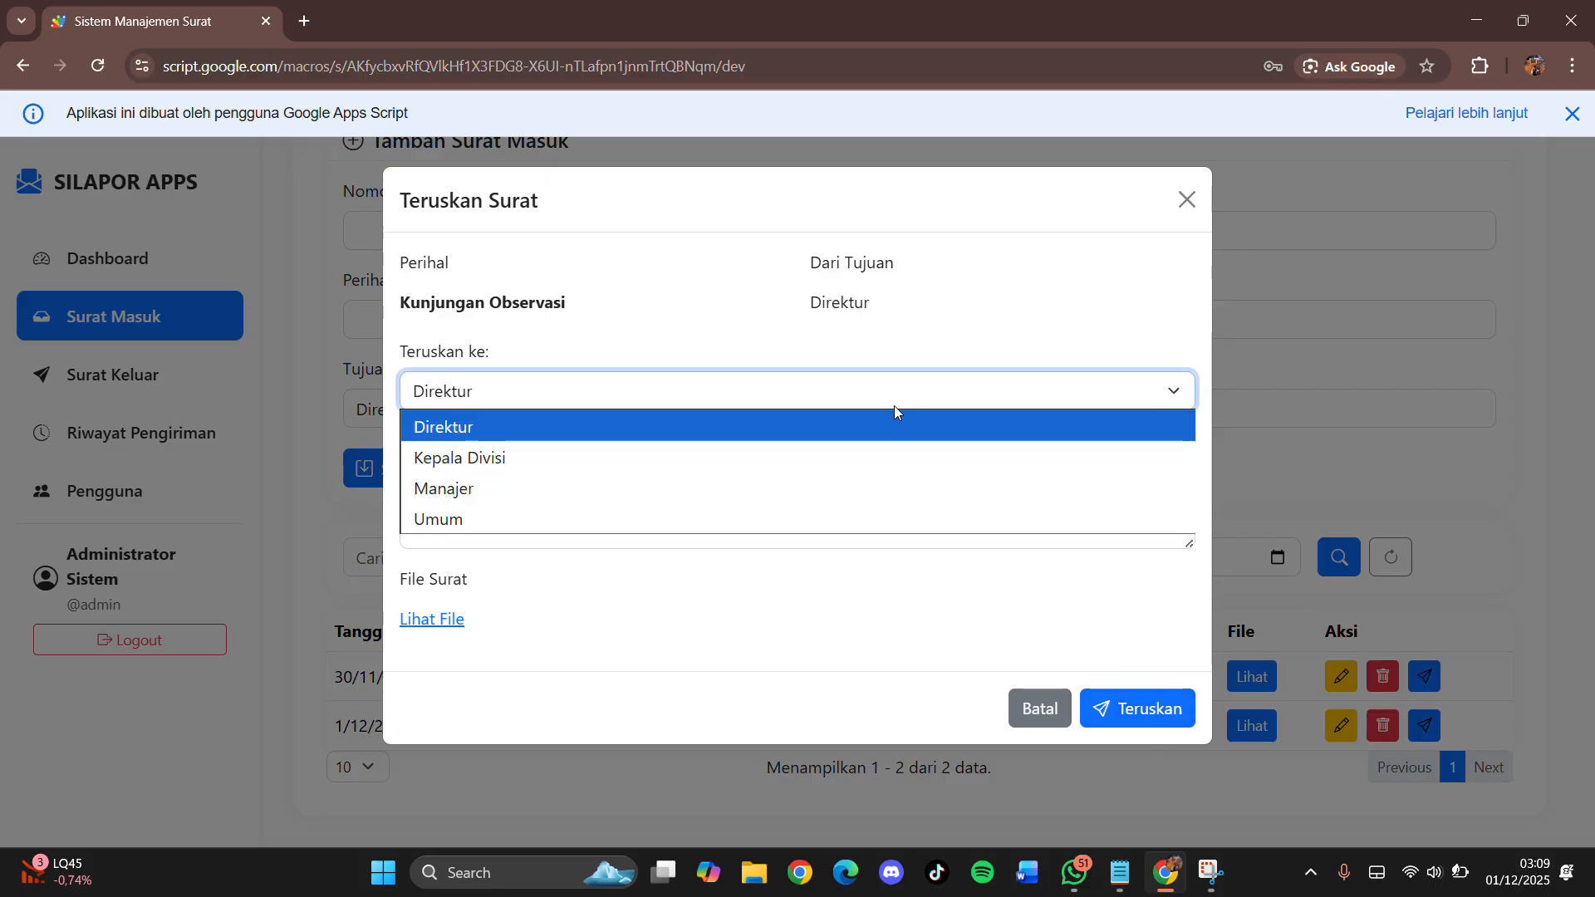
pyautogui.click(744, 427)
pyautogui.click(1130, 708)
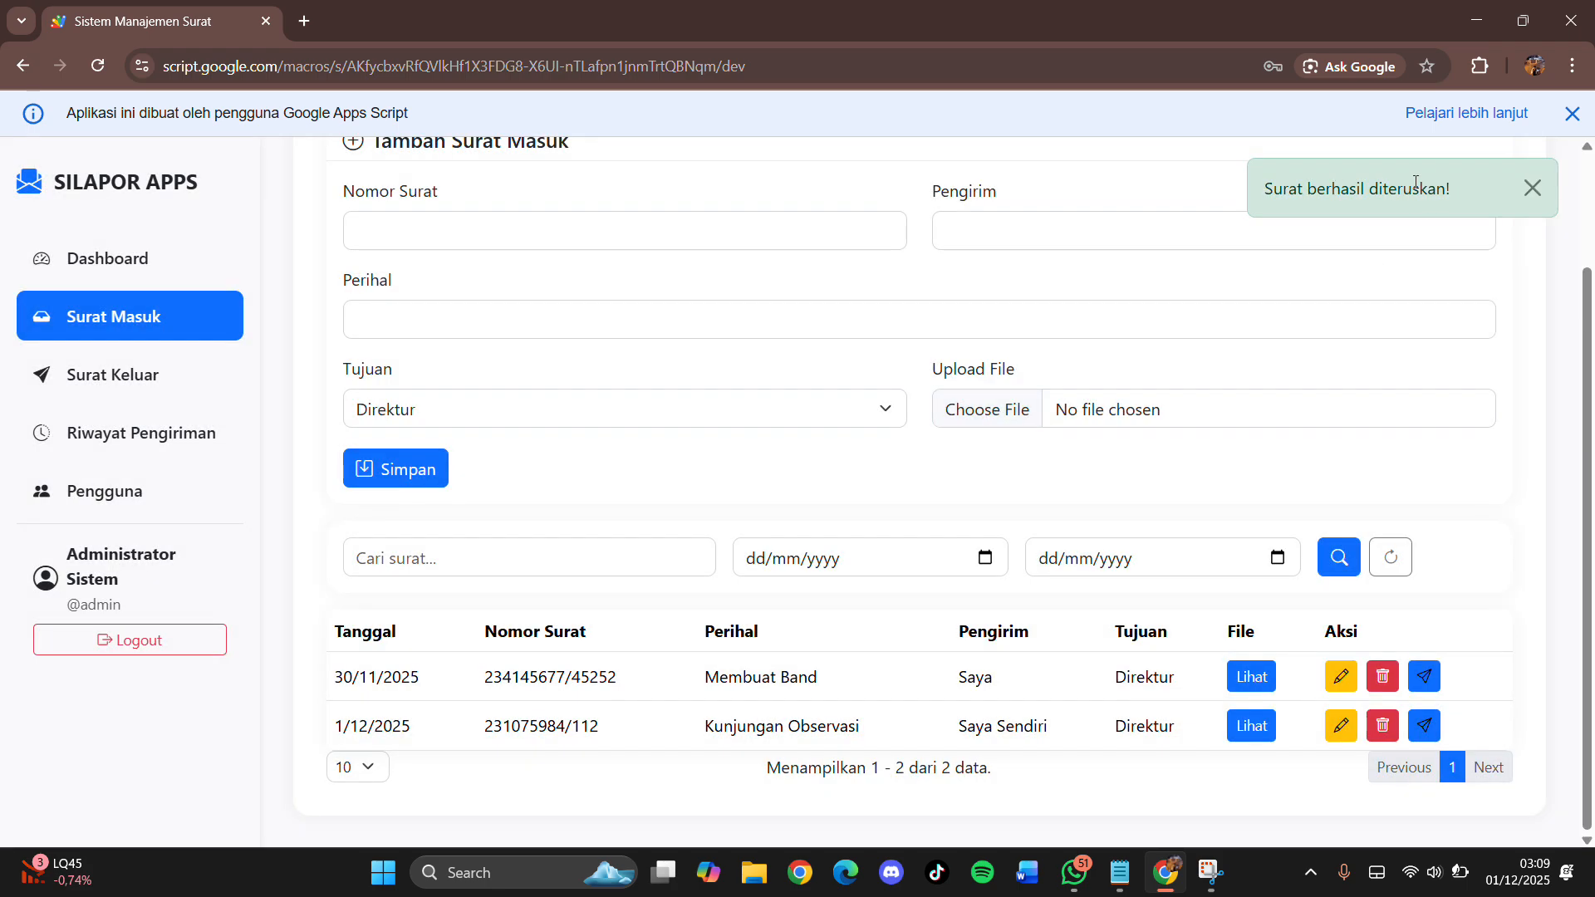
pyautogui.moveTo(1463, 185); pyautogui.dragTo(1258, 188)
pyautogui.click(1515, 382)
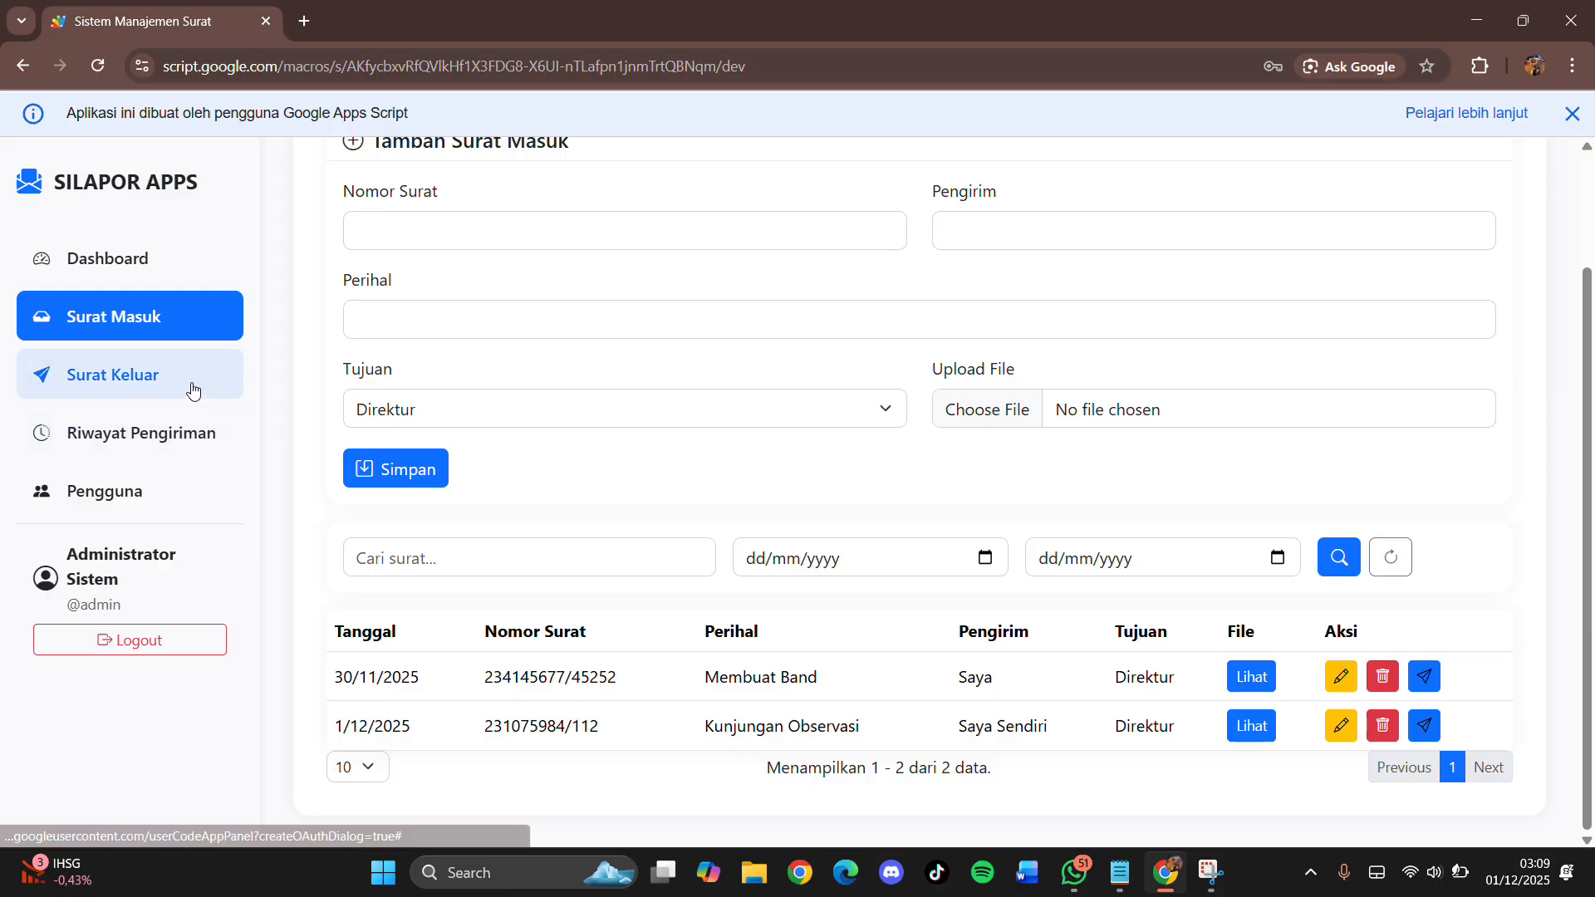
# Step: Switch to the Surat Keluar list, which shows the single 'Gabut' outgoing letter
pyautogui.scroll(2, 1247, 631)
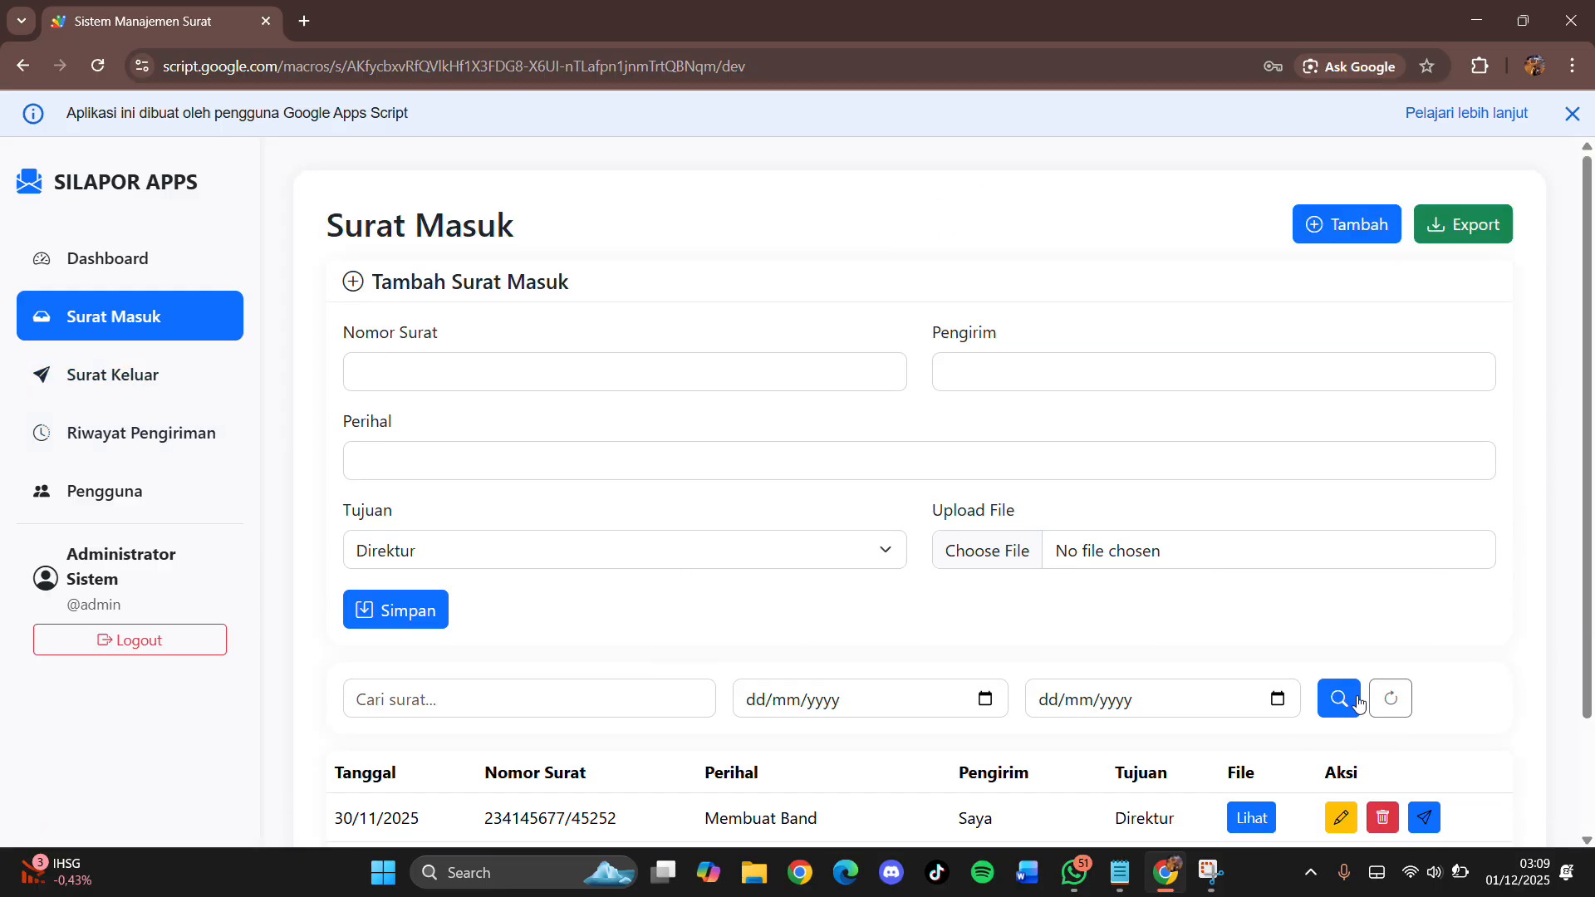
pyautogui.scroll(-2, 416, 366)
pyautogui.scroll(2, 479, 265)
pyautogui.moveTo(305, 240); pyautogui.dragTo(525, 238)
pyautogui.scroll(-2, 1338, 398)
pyautogui.scroll(2, 1371, 544)
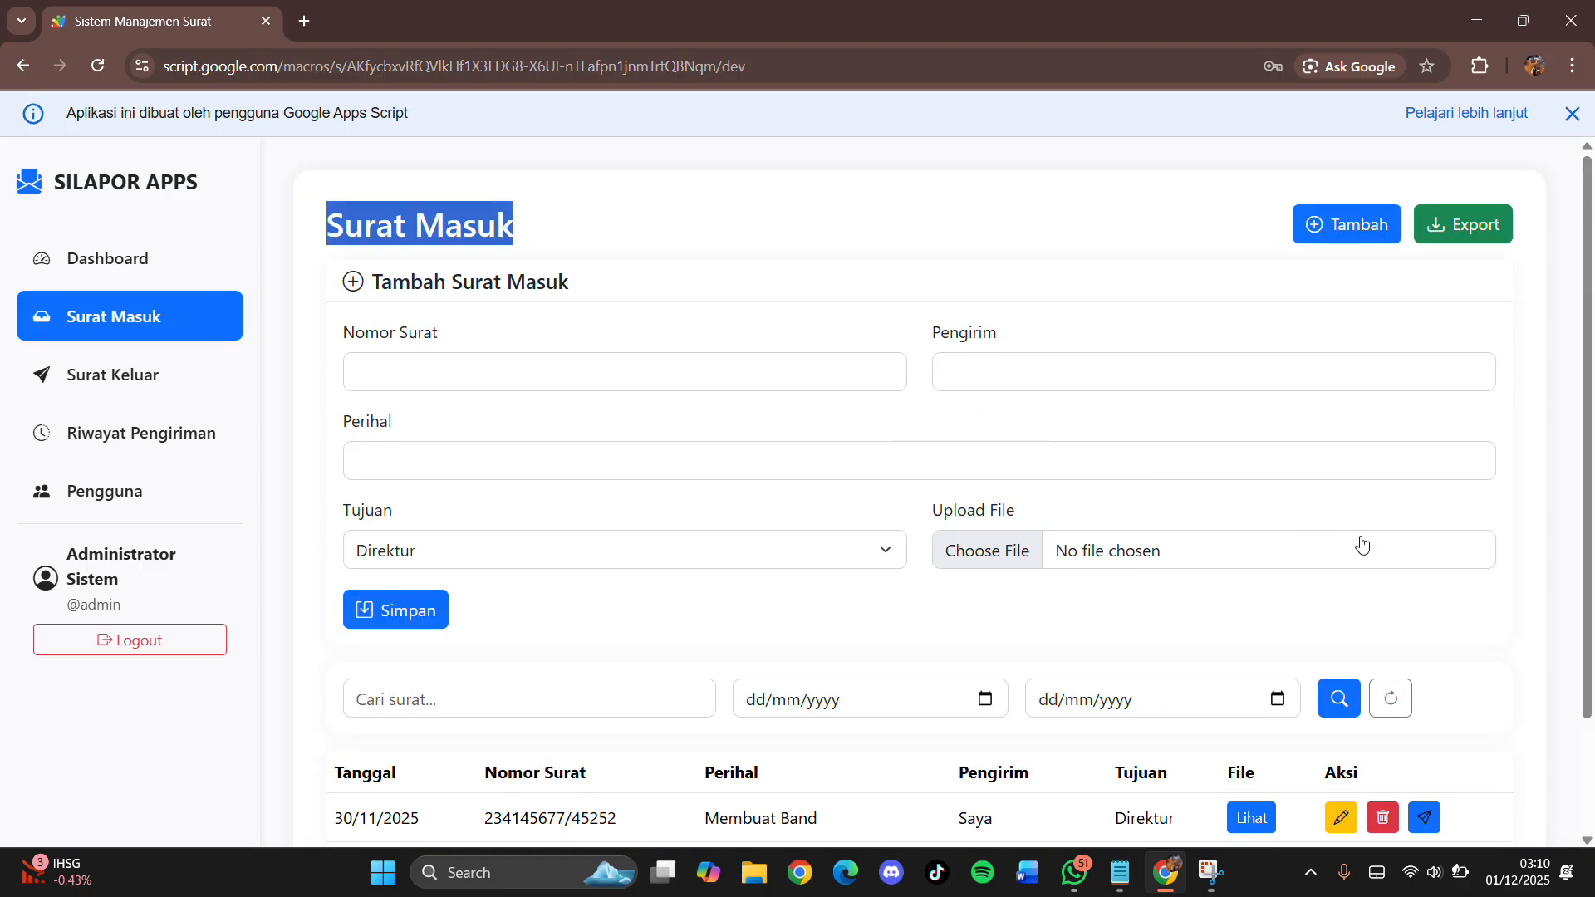
pyautogui.click(133, 382)
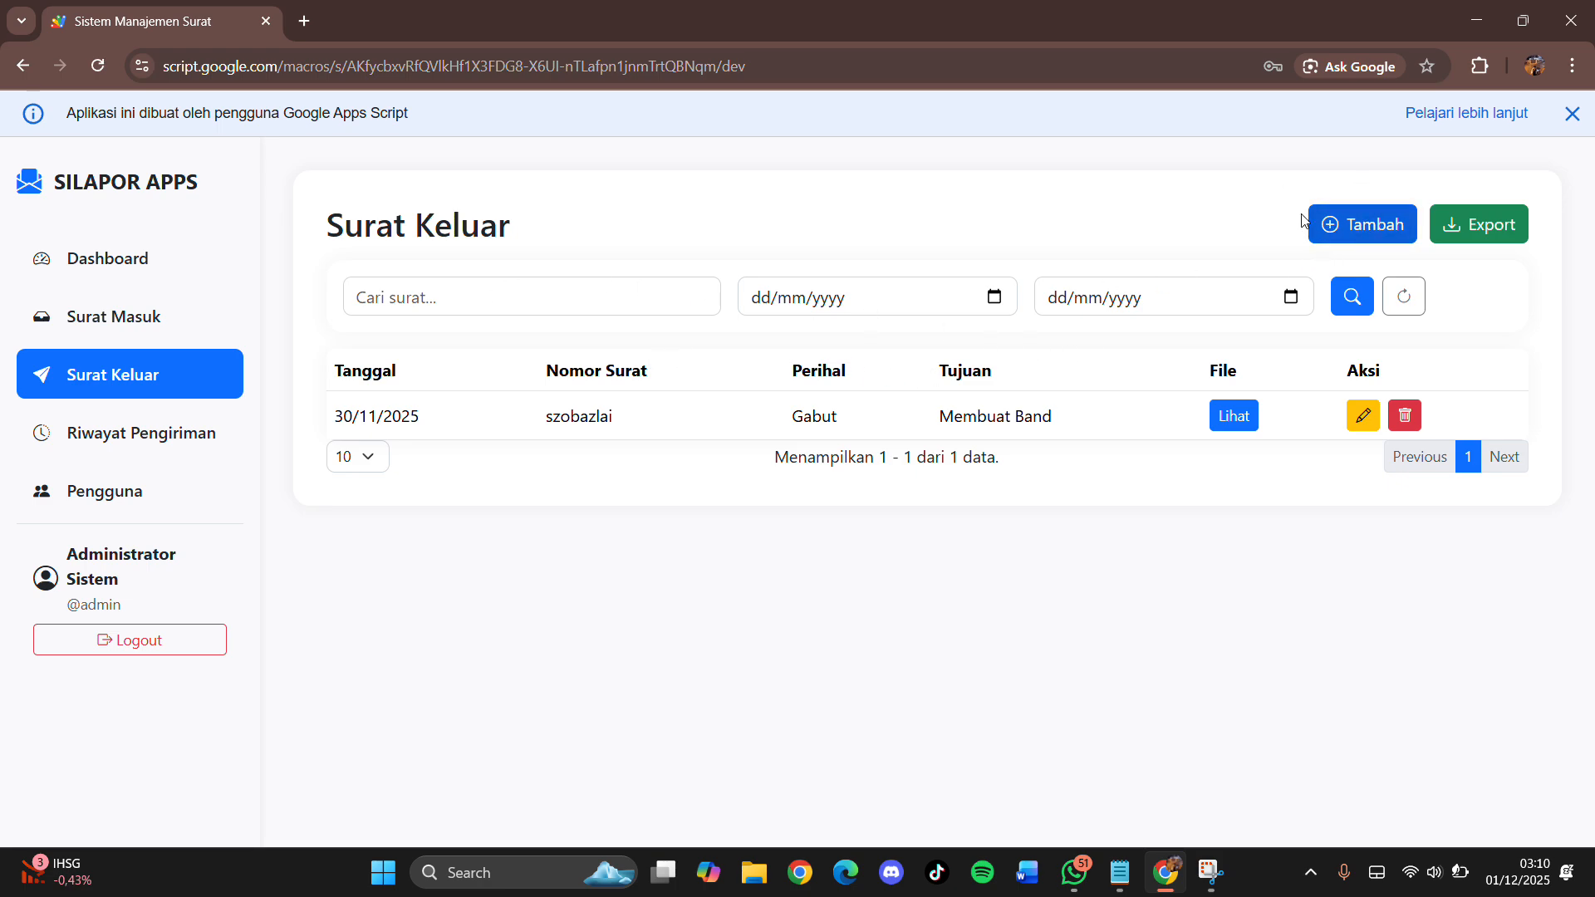
# Step: Start a new outgoing letter with number 34893859/1231345
pyautogui.click(1359, 223)
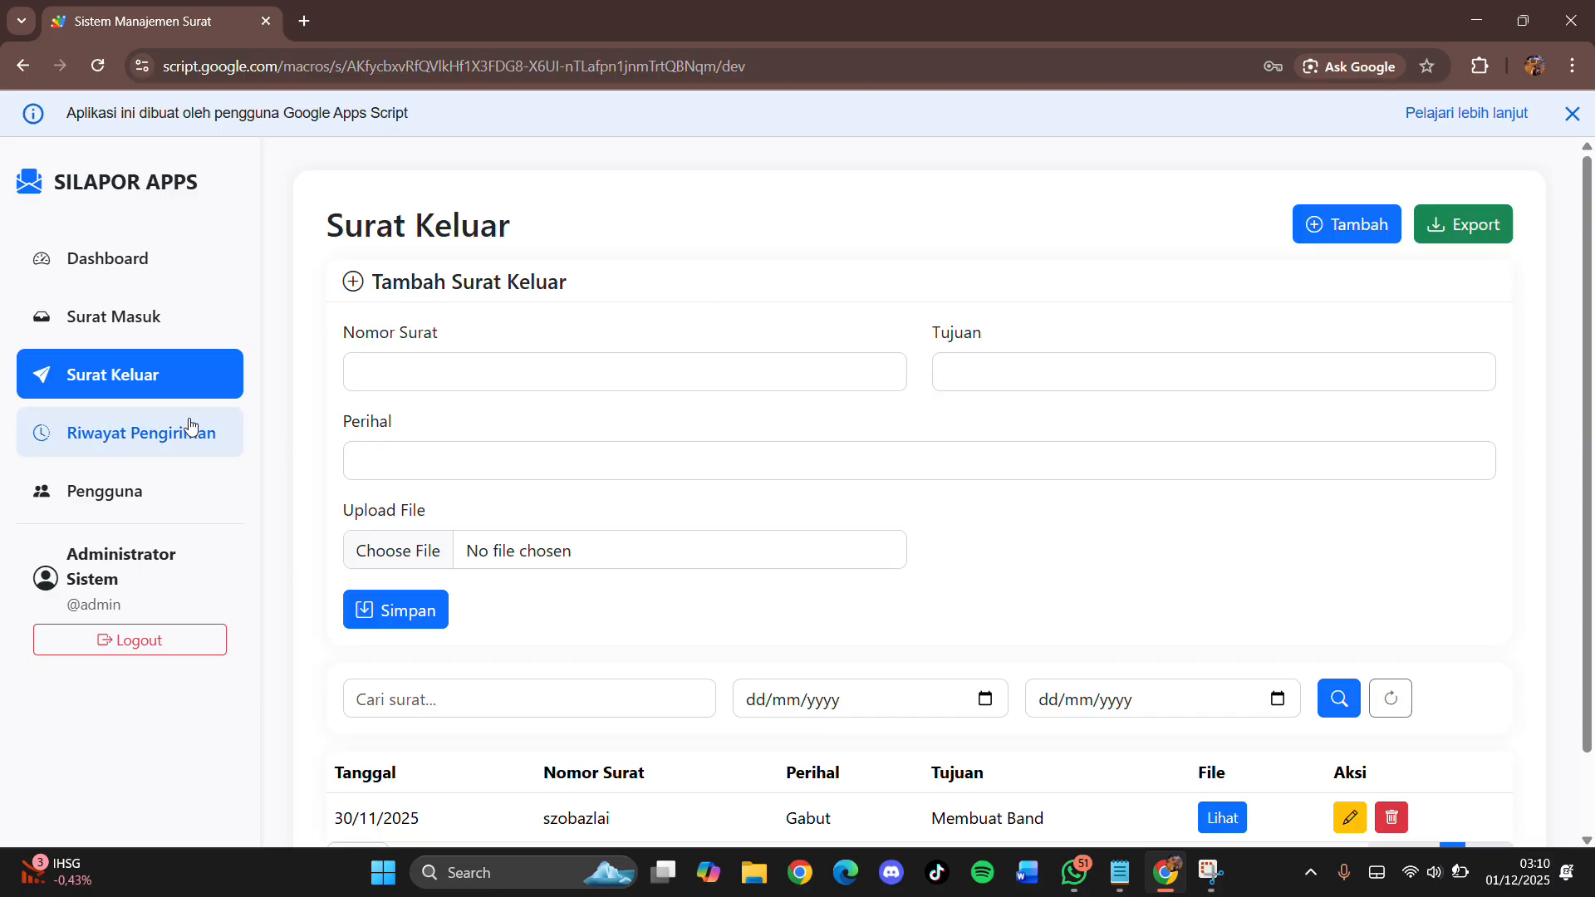
pyautogui.click(726, 369)
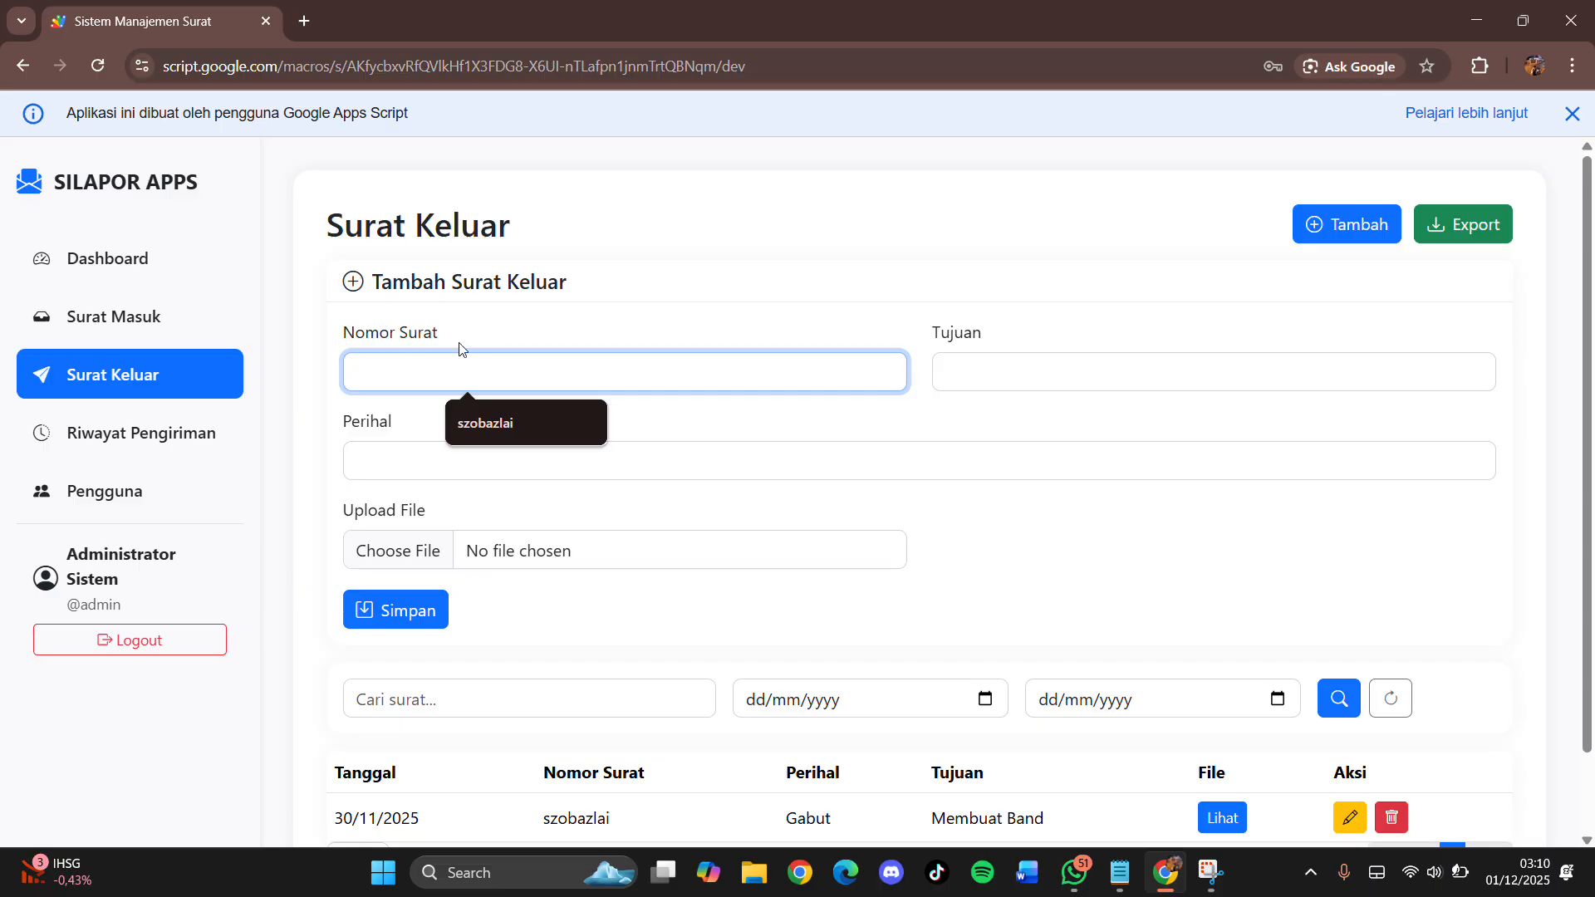
pyautogui.write('12')
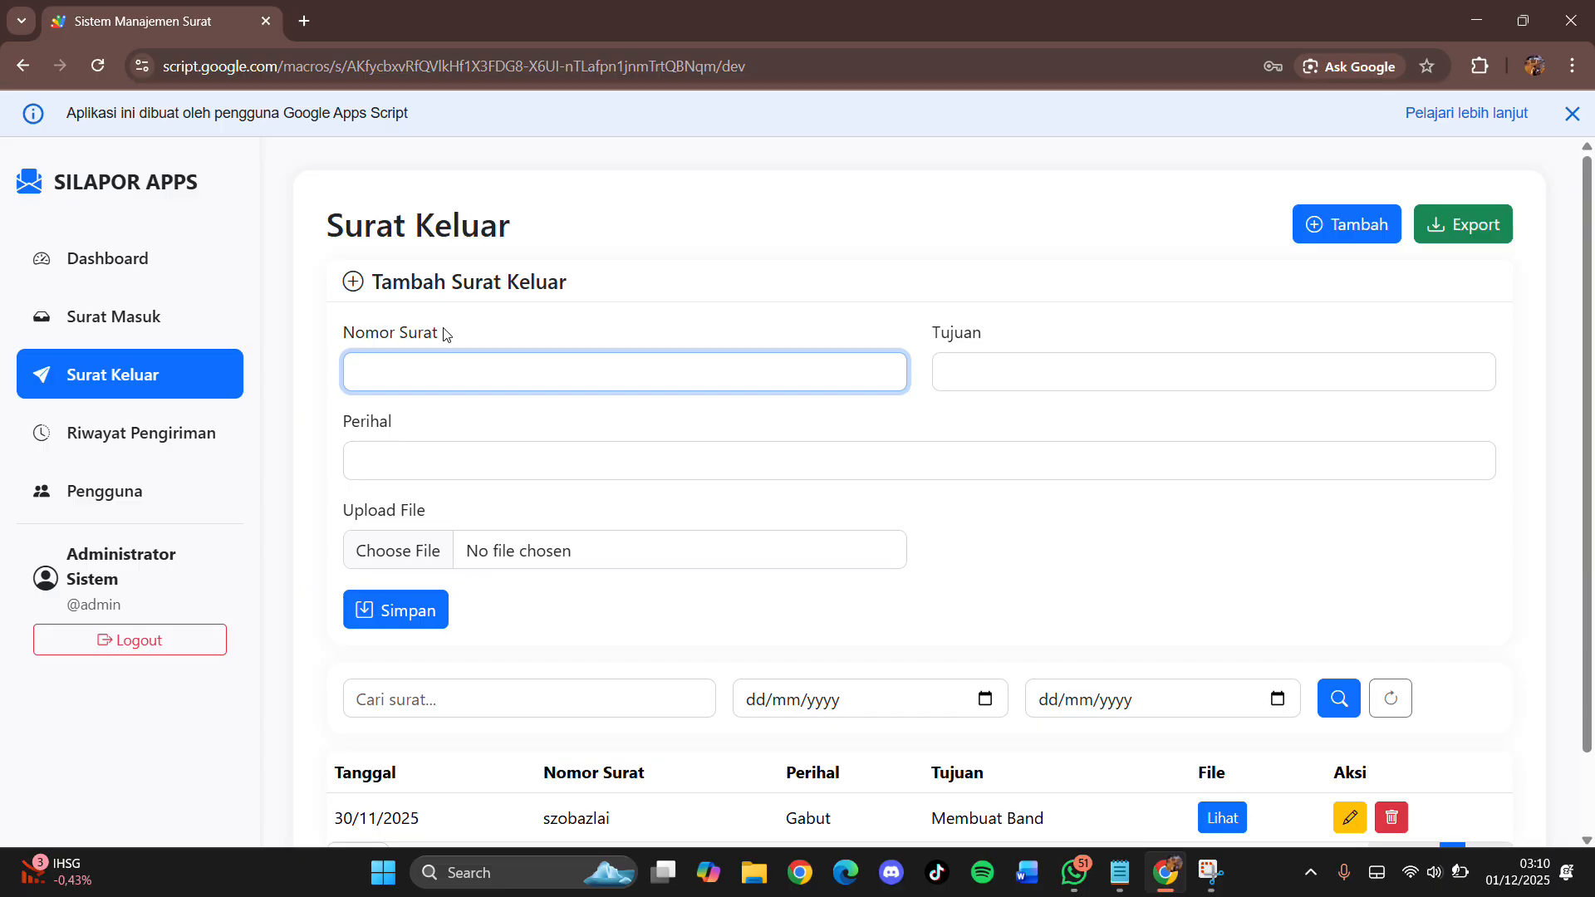
pyautogui.write('34893859/1231345')
# Step: Set the destination to Observasi Sekolah and enter the subject Bebas
pyautogui.click(981, 381)
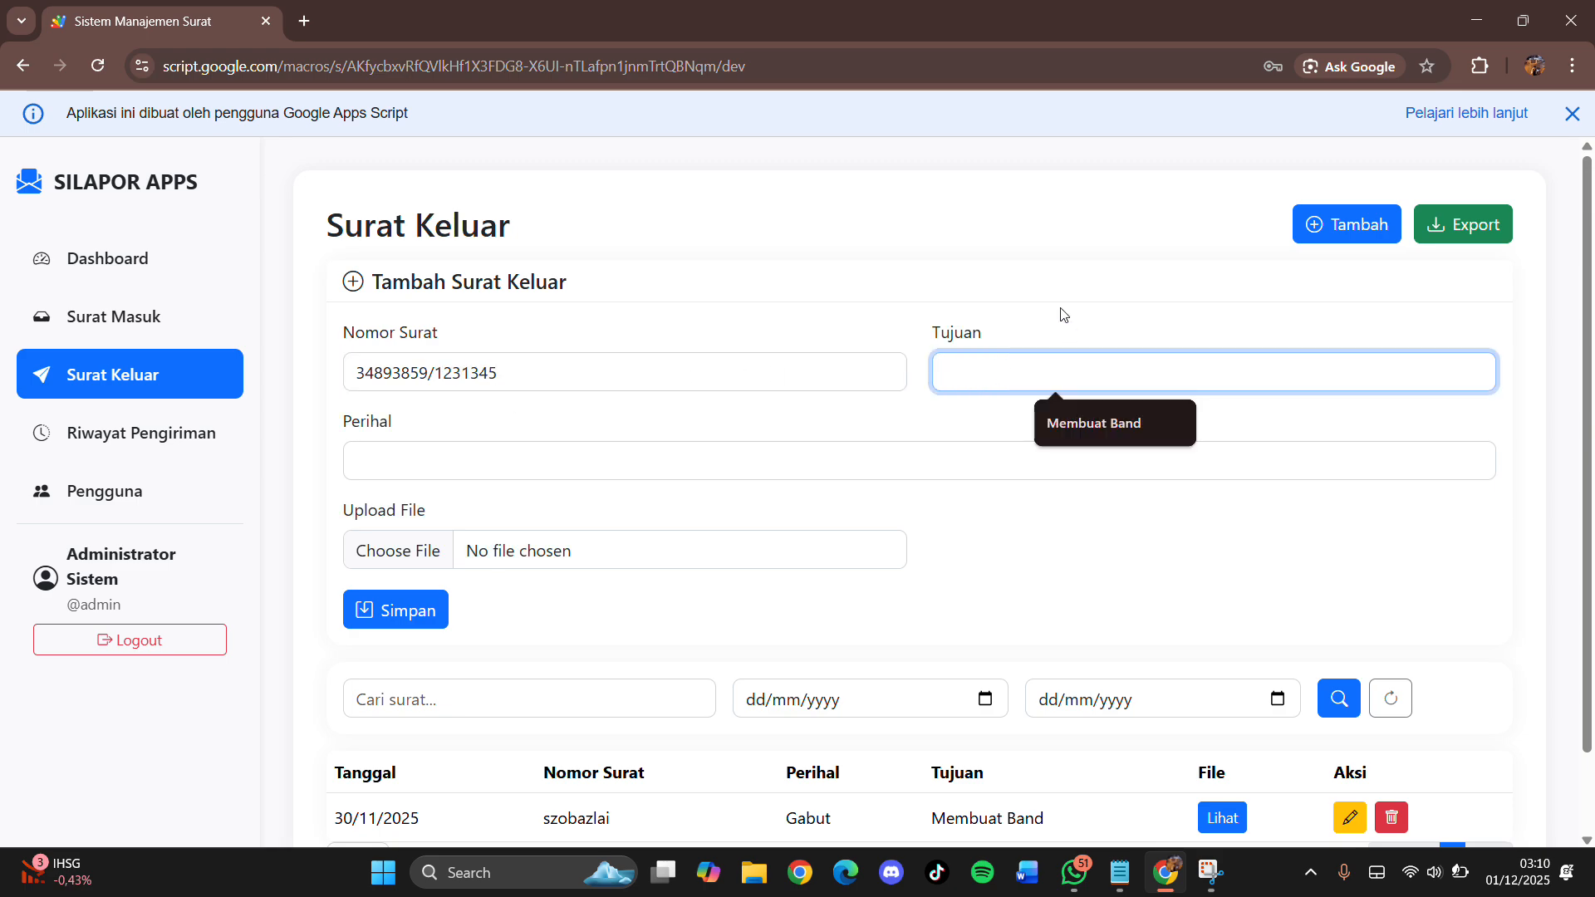
pyautogui.click(1062, 313)
pyautogui.click(984, 374)
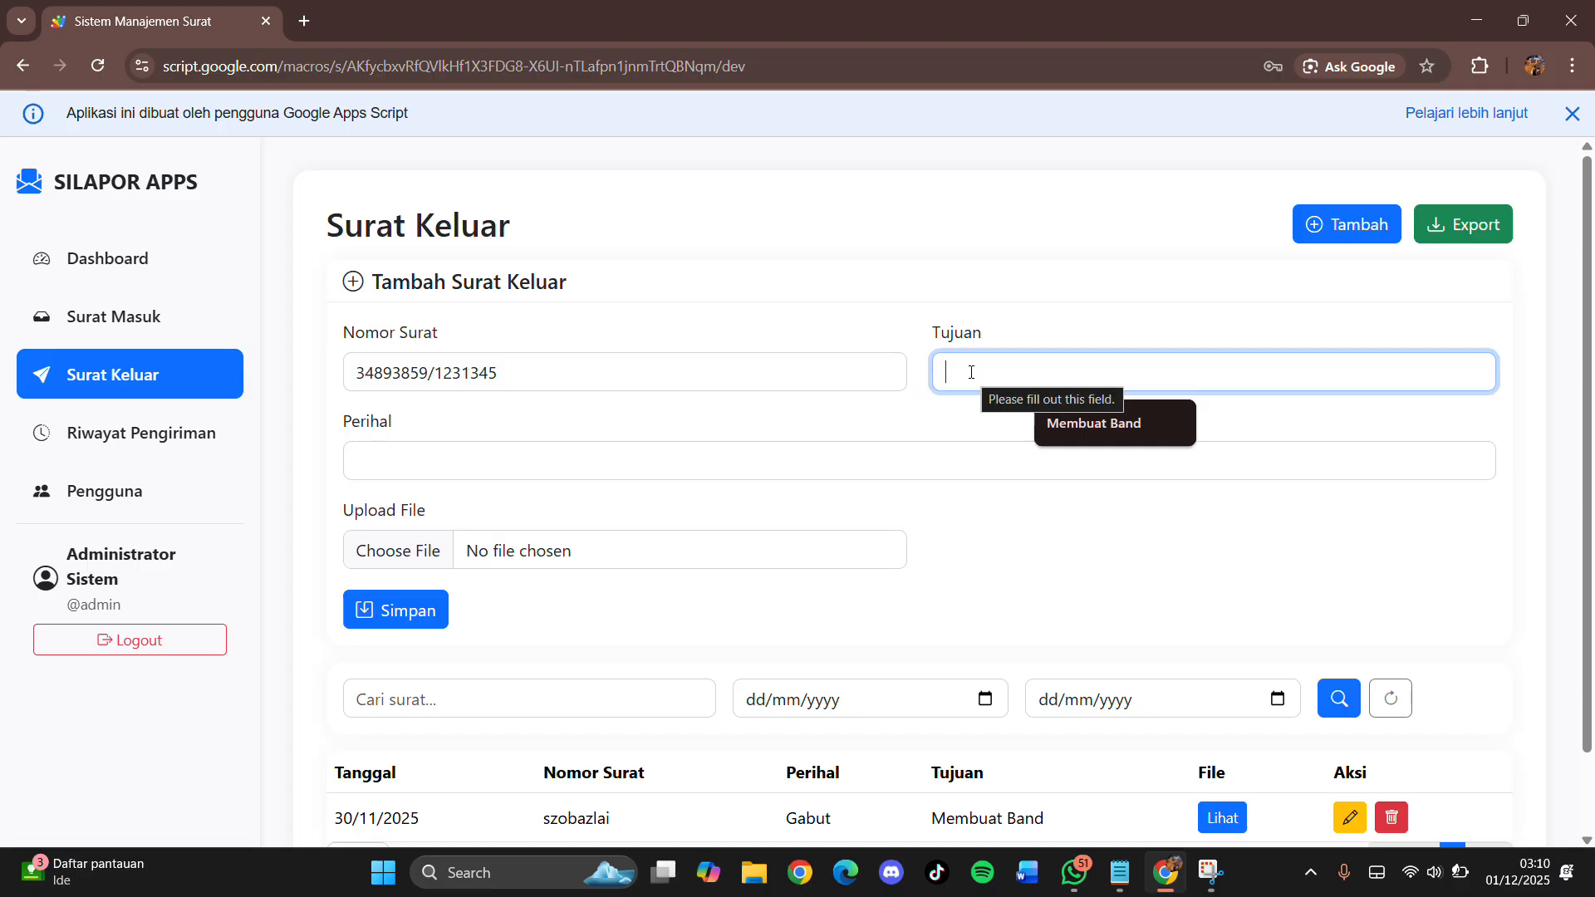
pyautogui.write('U')
pyautogui.press('BackSpace')
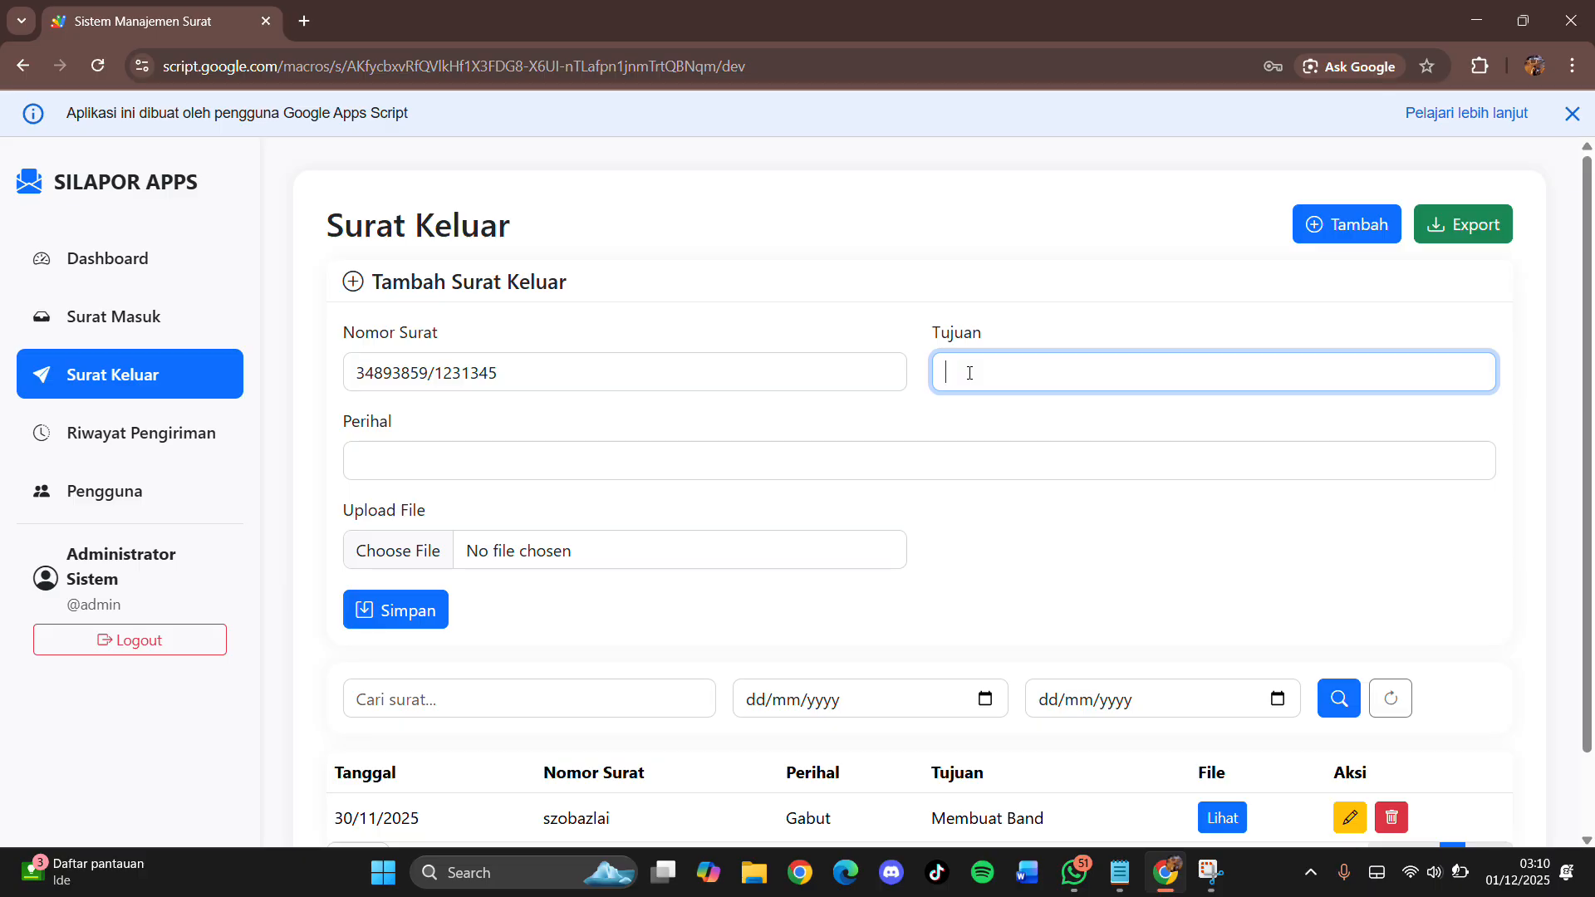
pyautogui.write('Observasi Sekolah')
pyautogui.click(670, 473)
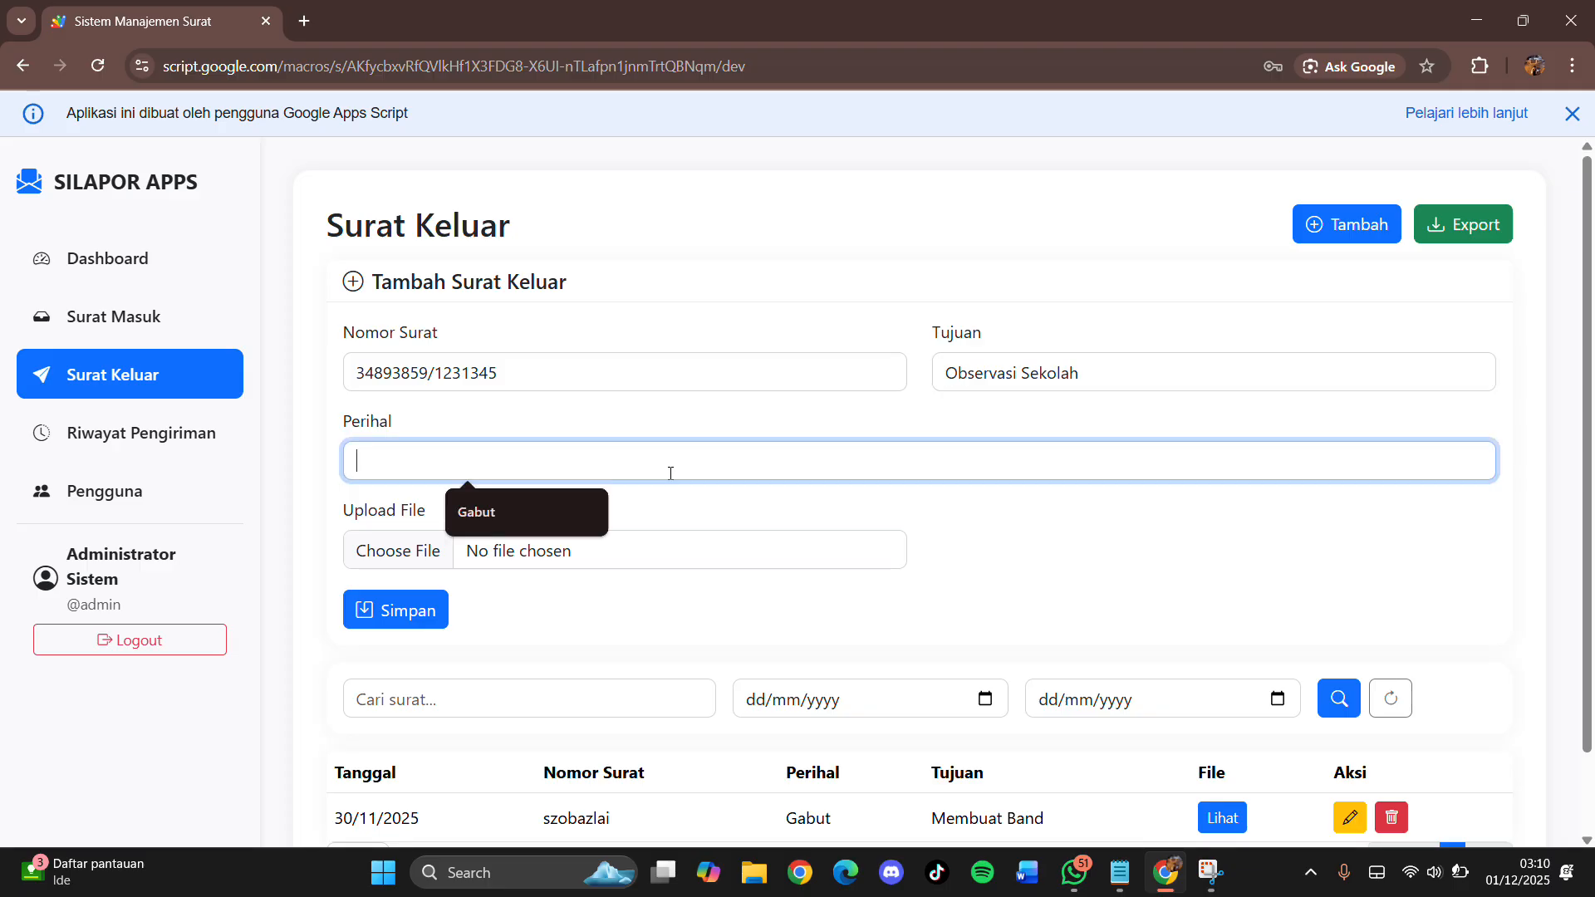
pyautogui.write('Bebas')
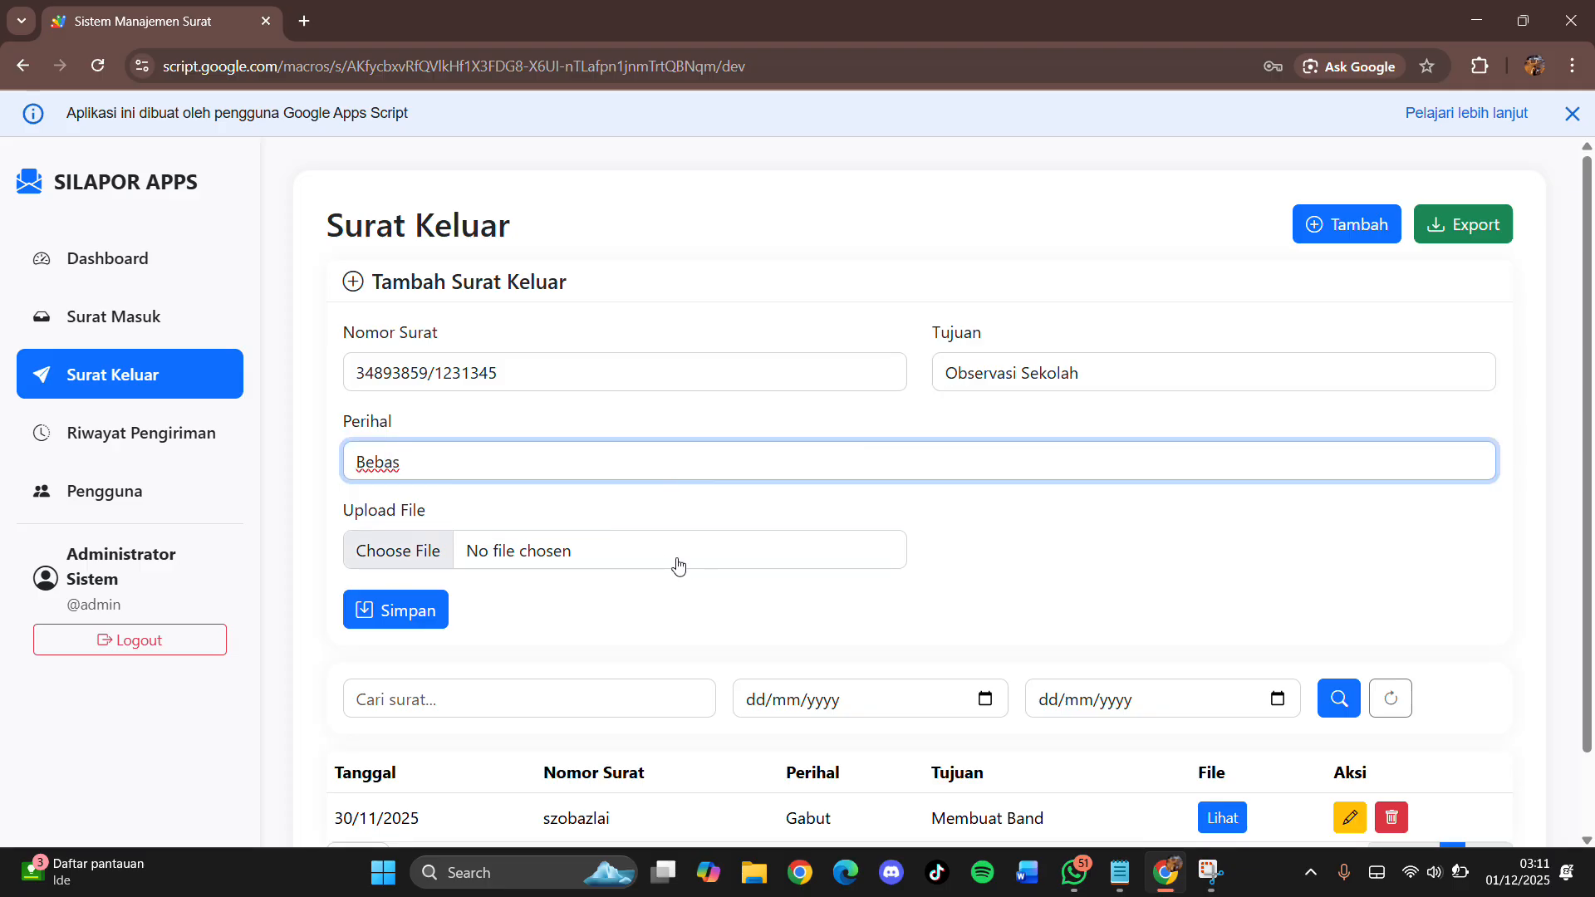
pyautogui.moveTo(339, 522); pyautogui.dragTo(483, 522)
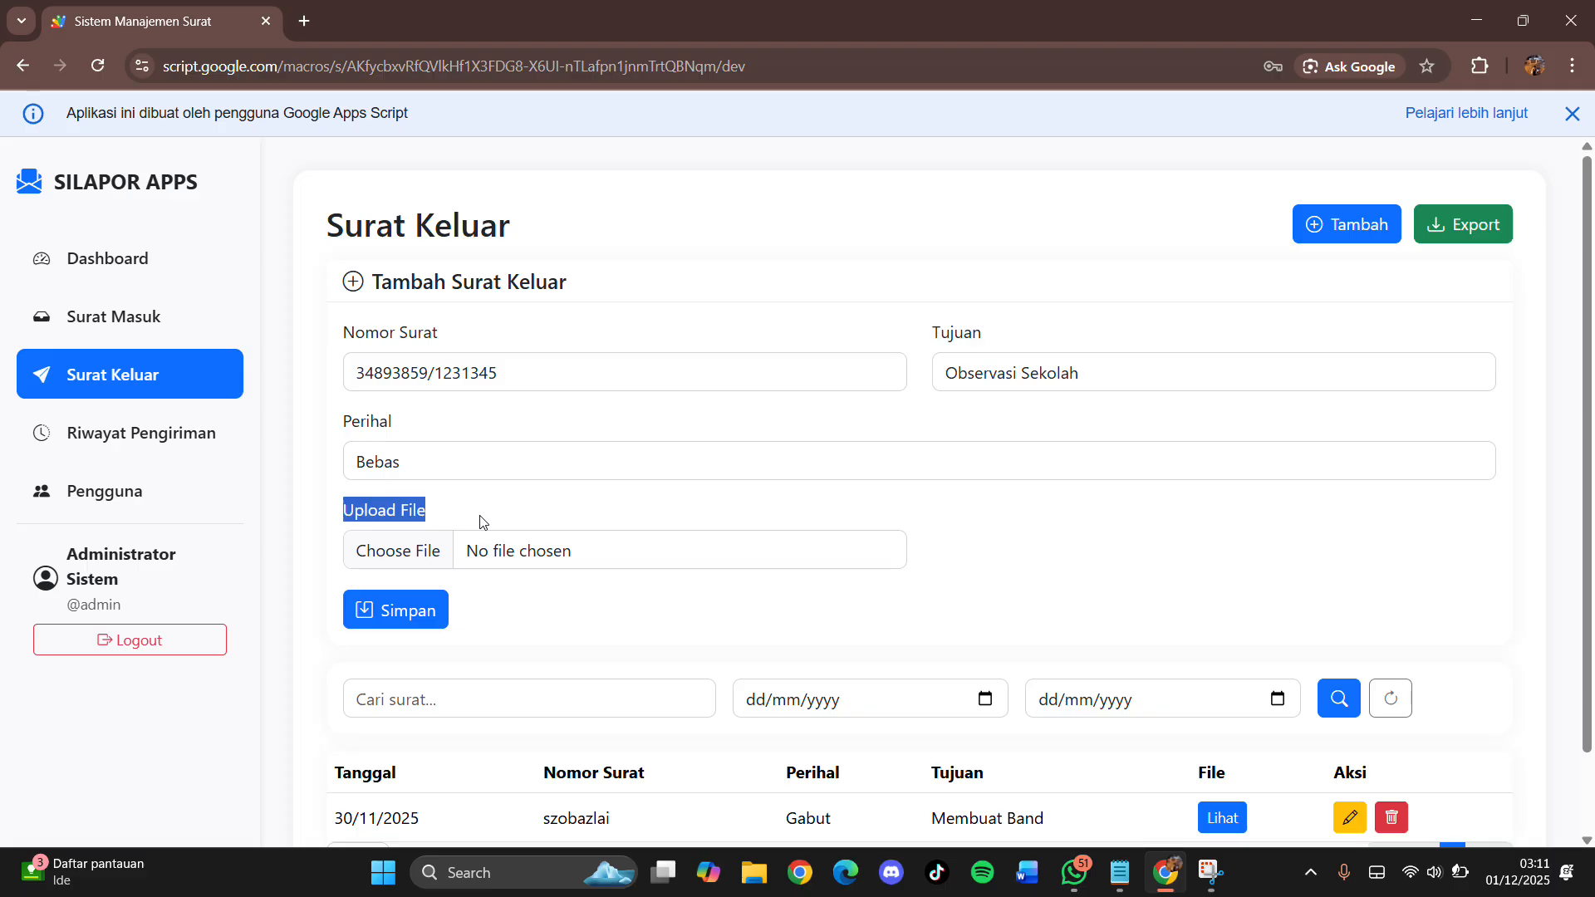
pyautogui.click(481, 521)
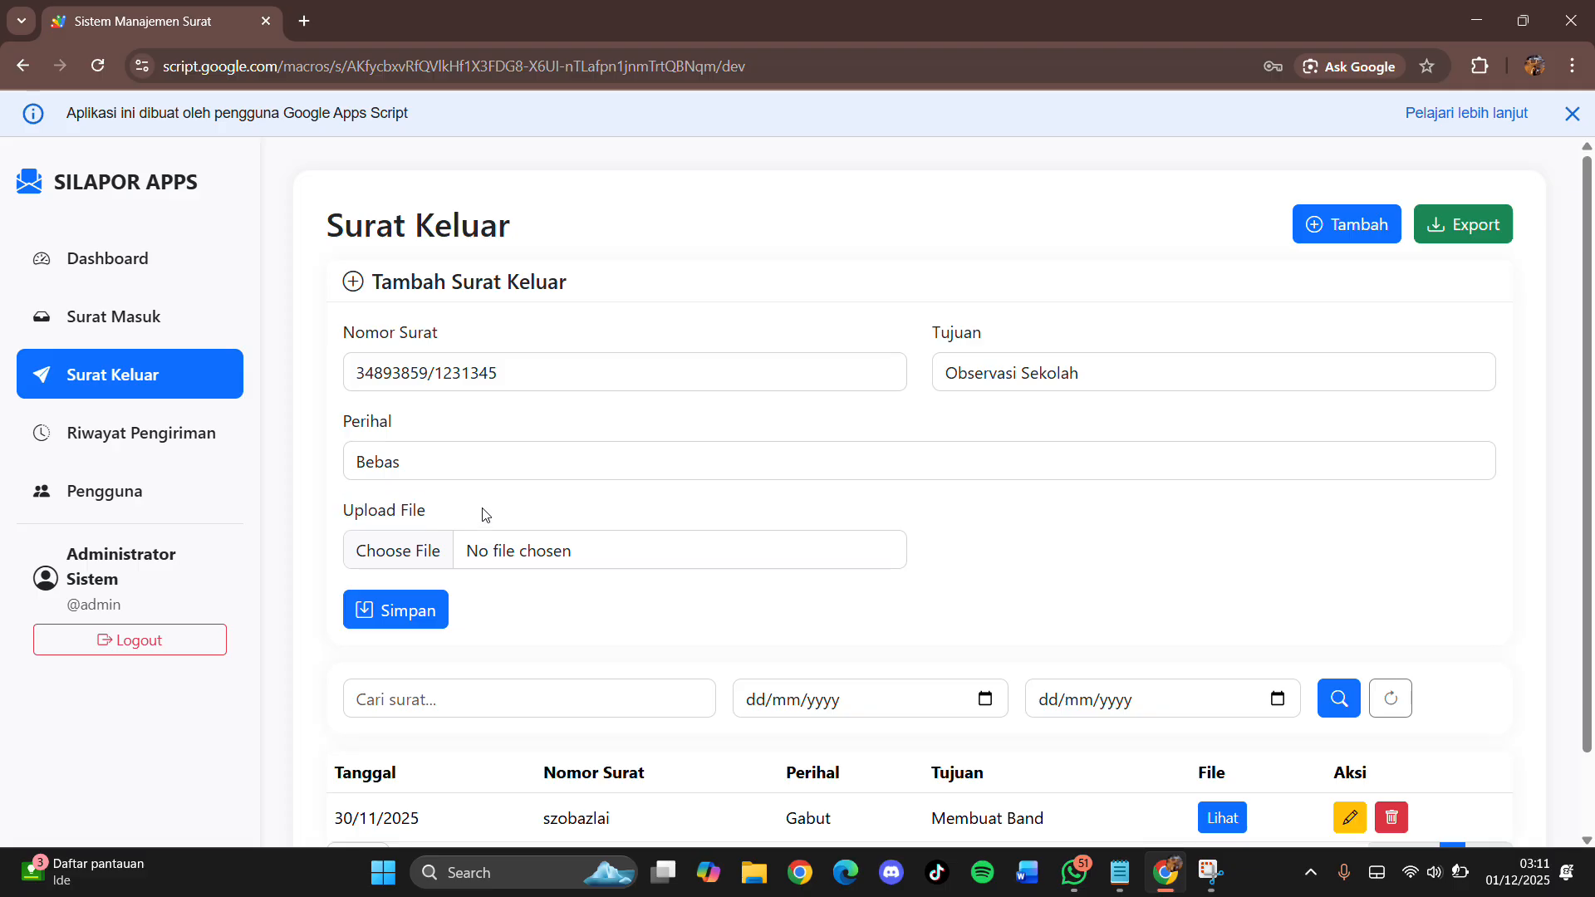
pyautogui.click(422, 556)
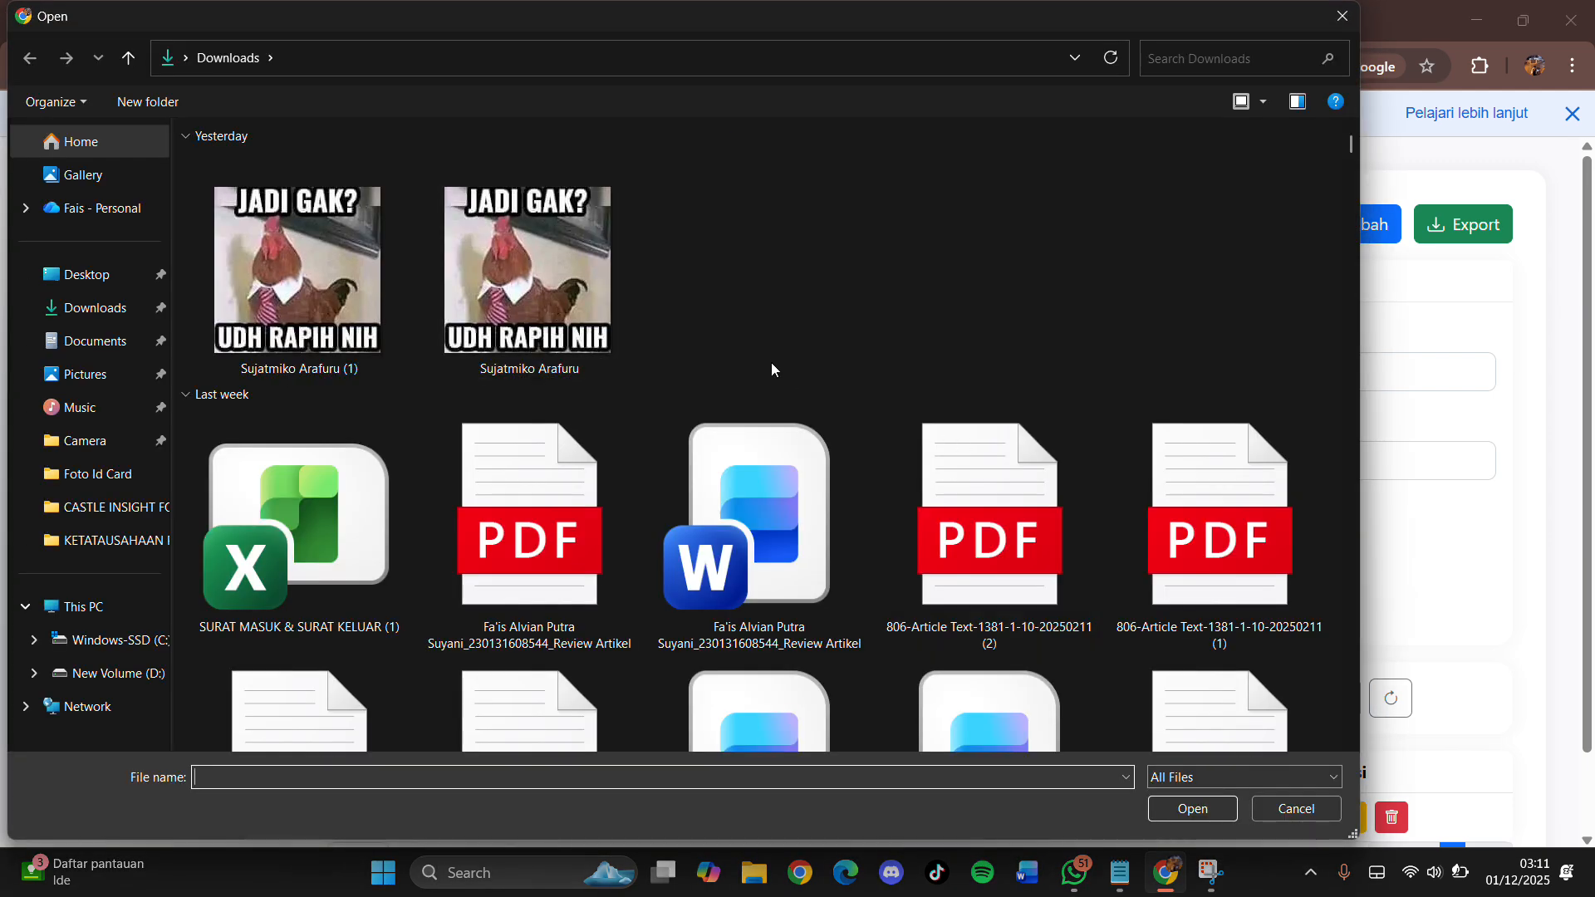
pyautogui.click(548, 276)
pyautogui.click(1193, 808)
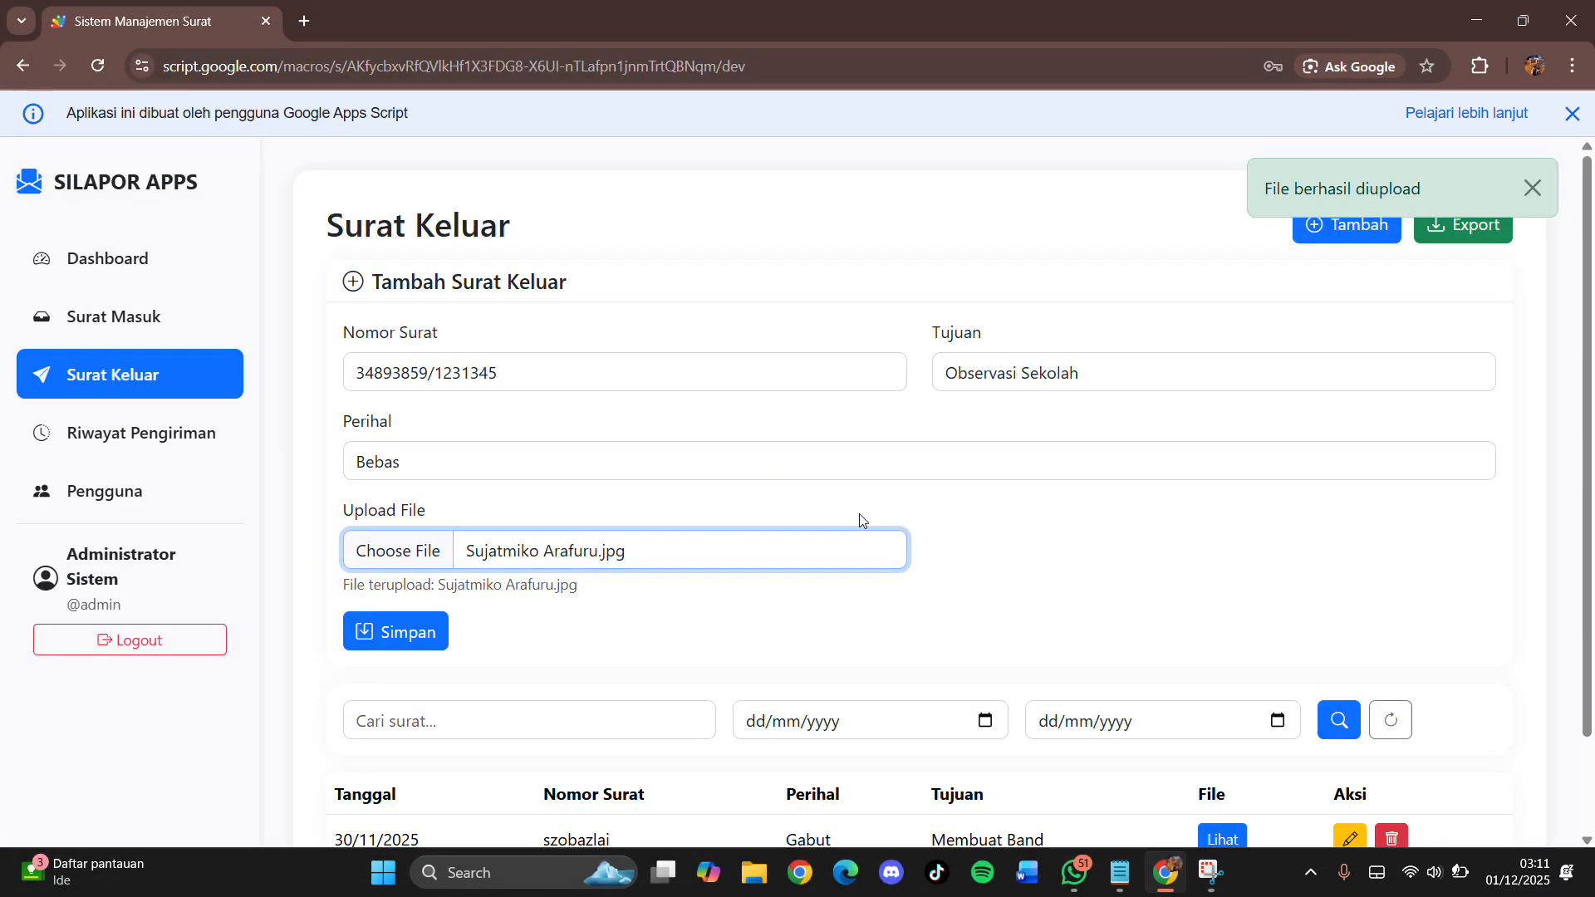
pyautogui.click(431, 637)
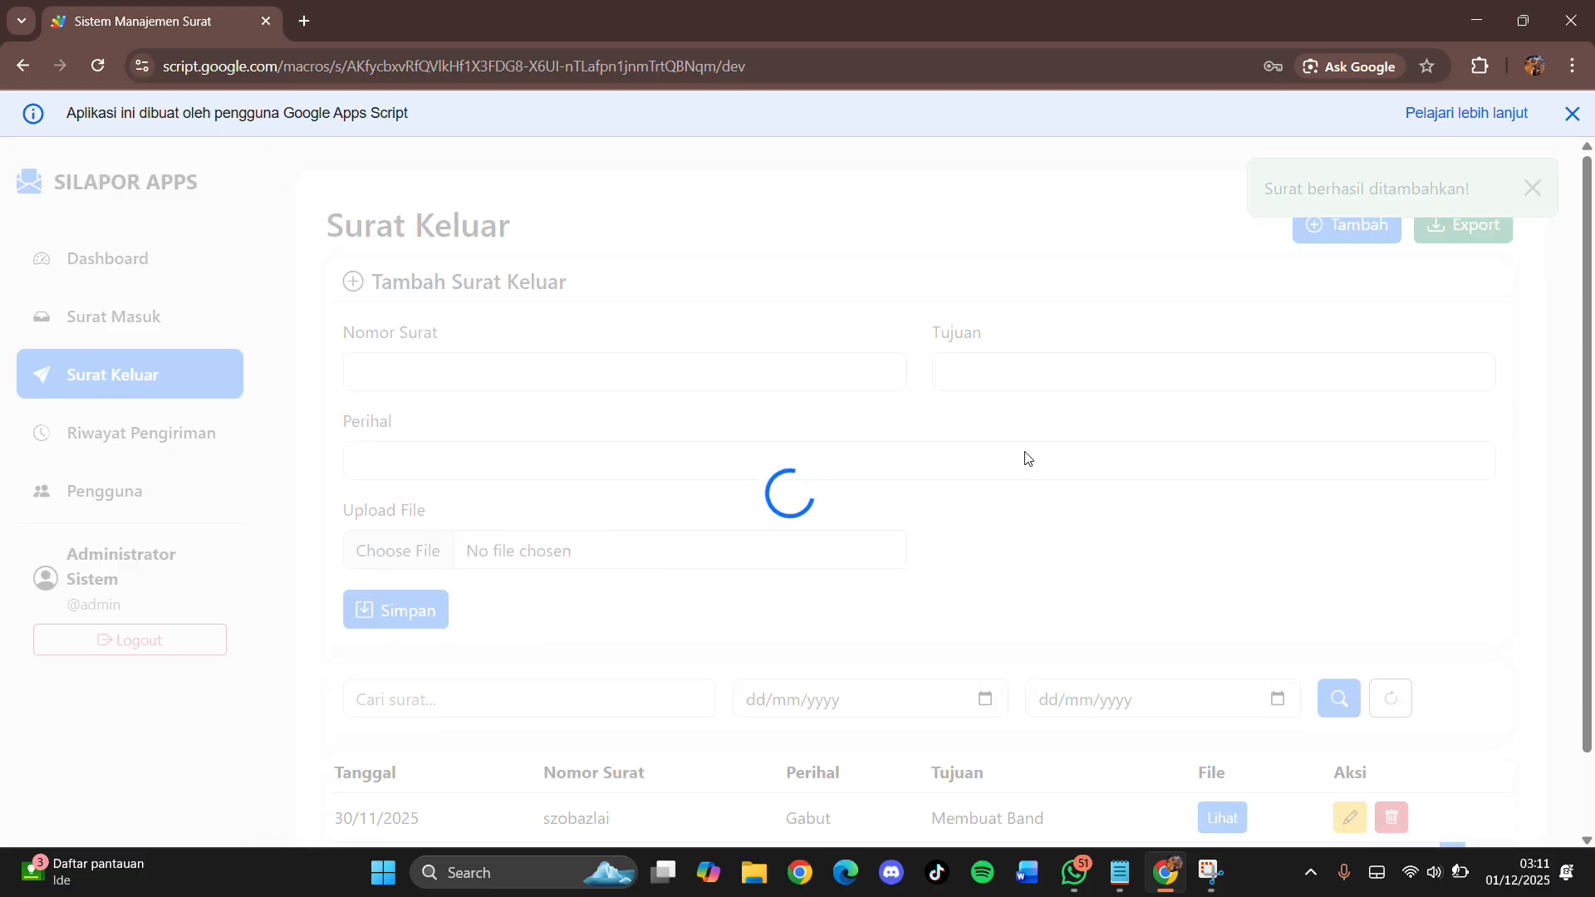
pyautogui.scroll(-2, 1023, 451)
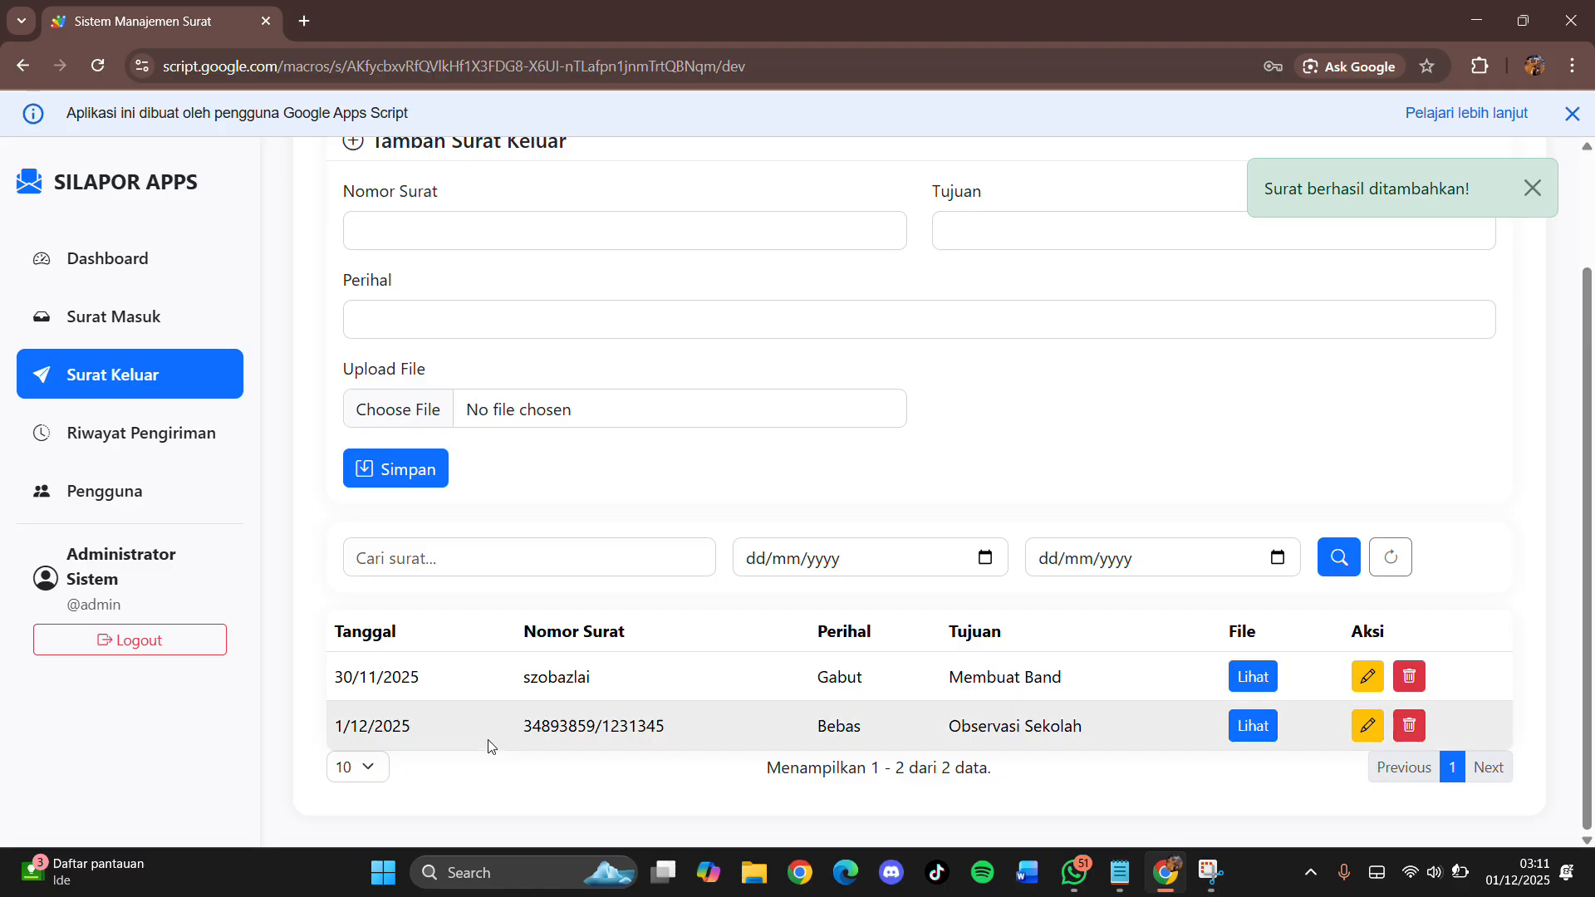
pyautogui.moveTo(332, 726); pyautogui.dragTo(415, 728)
pyautogui.moveTo(523, 727); pyautogui.dragTo(653, 730)
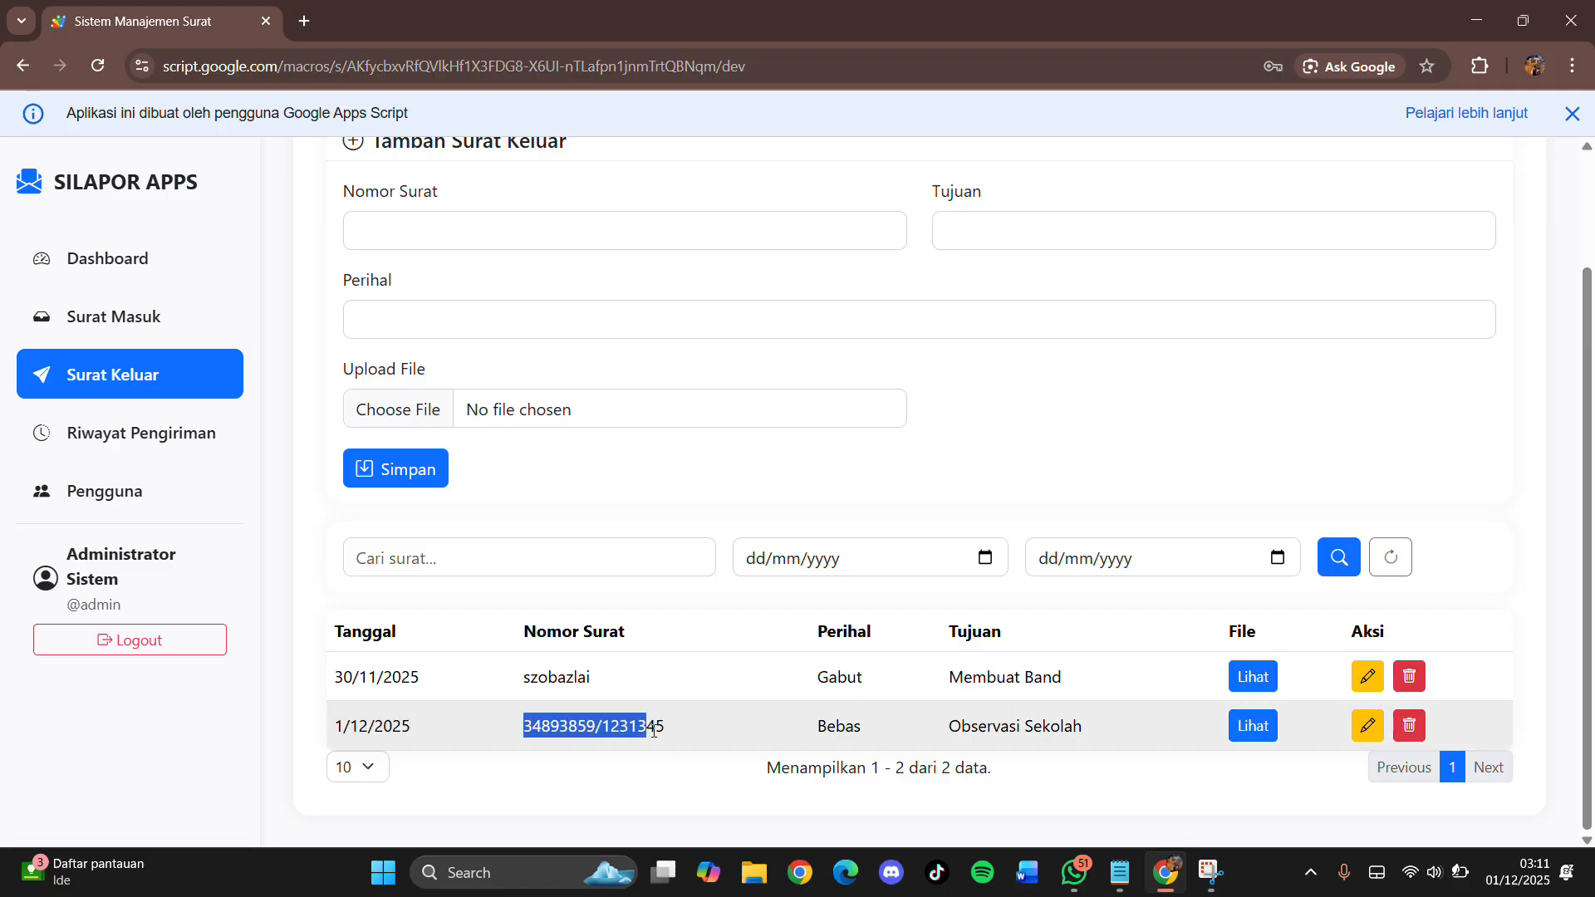
pyautogui.moveTo(802, 731); pyautogui.dragTo(1094, 744)
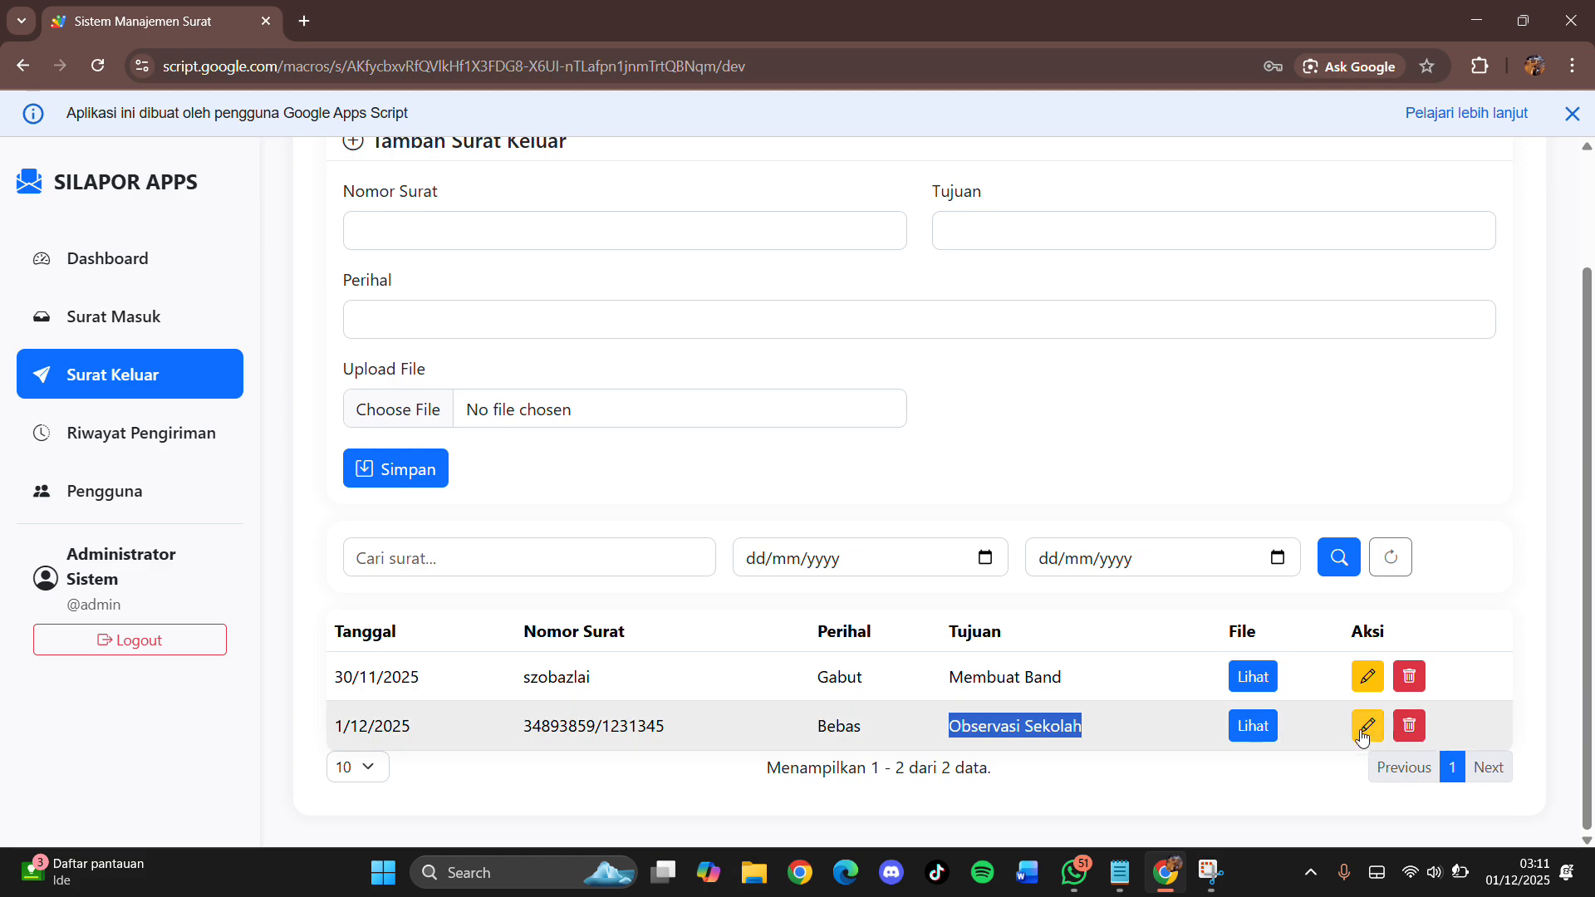
pyautogui.click(1050, 786)
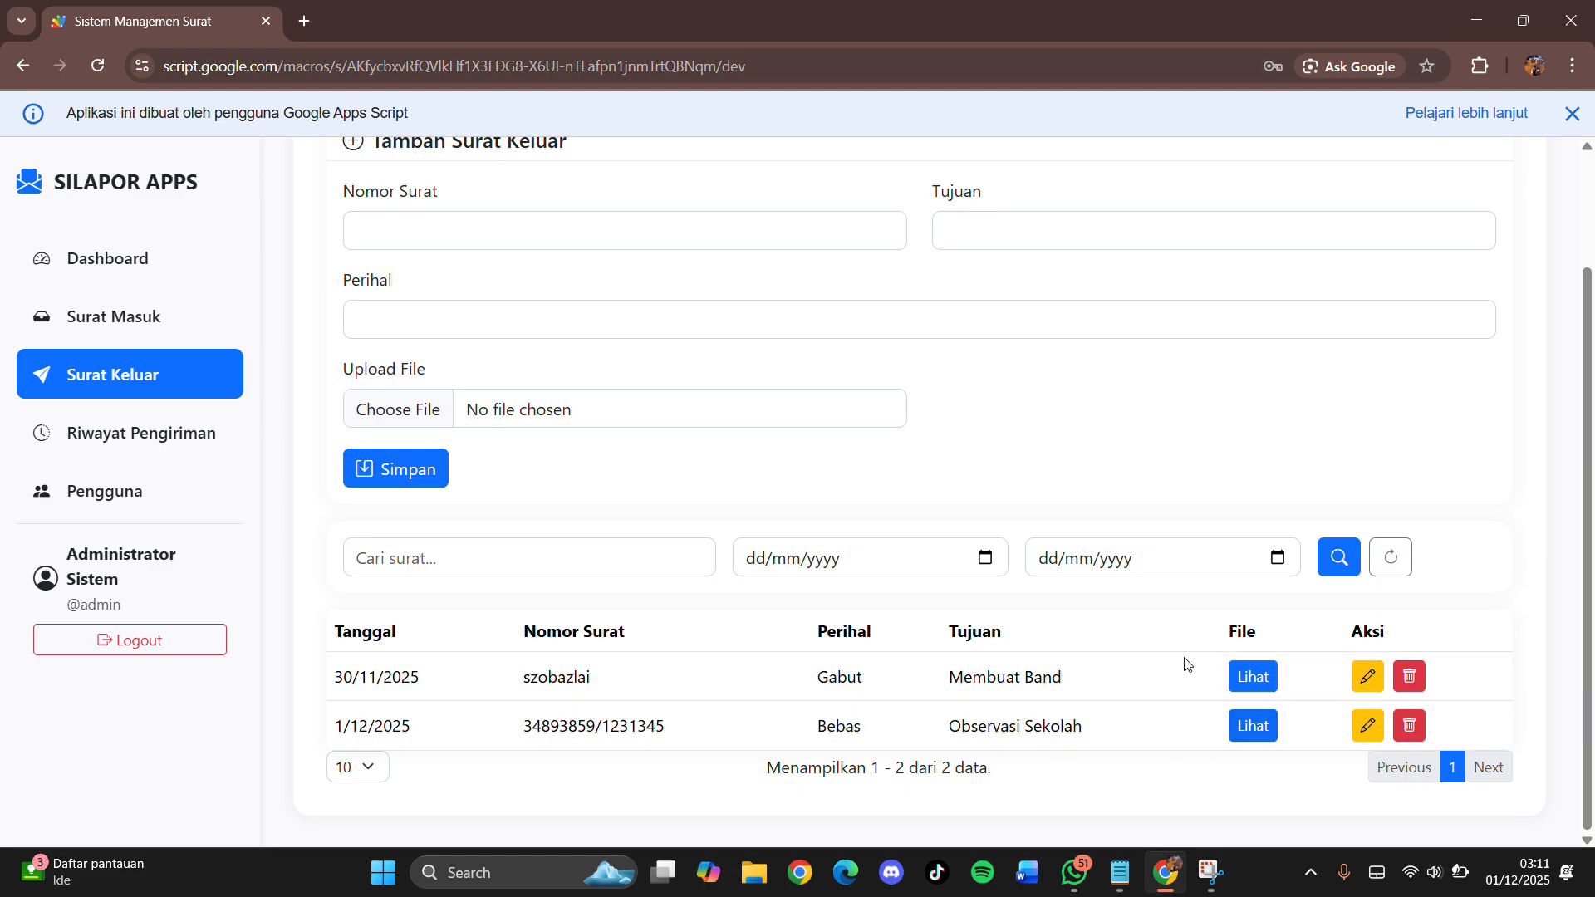
pyautogui.click(1257, 726)
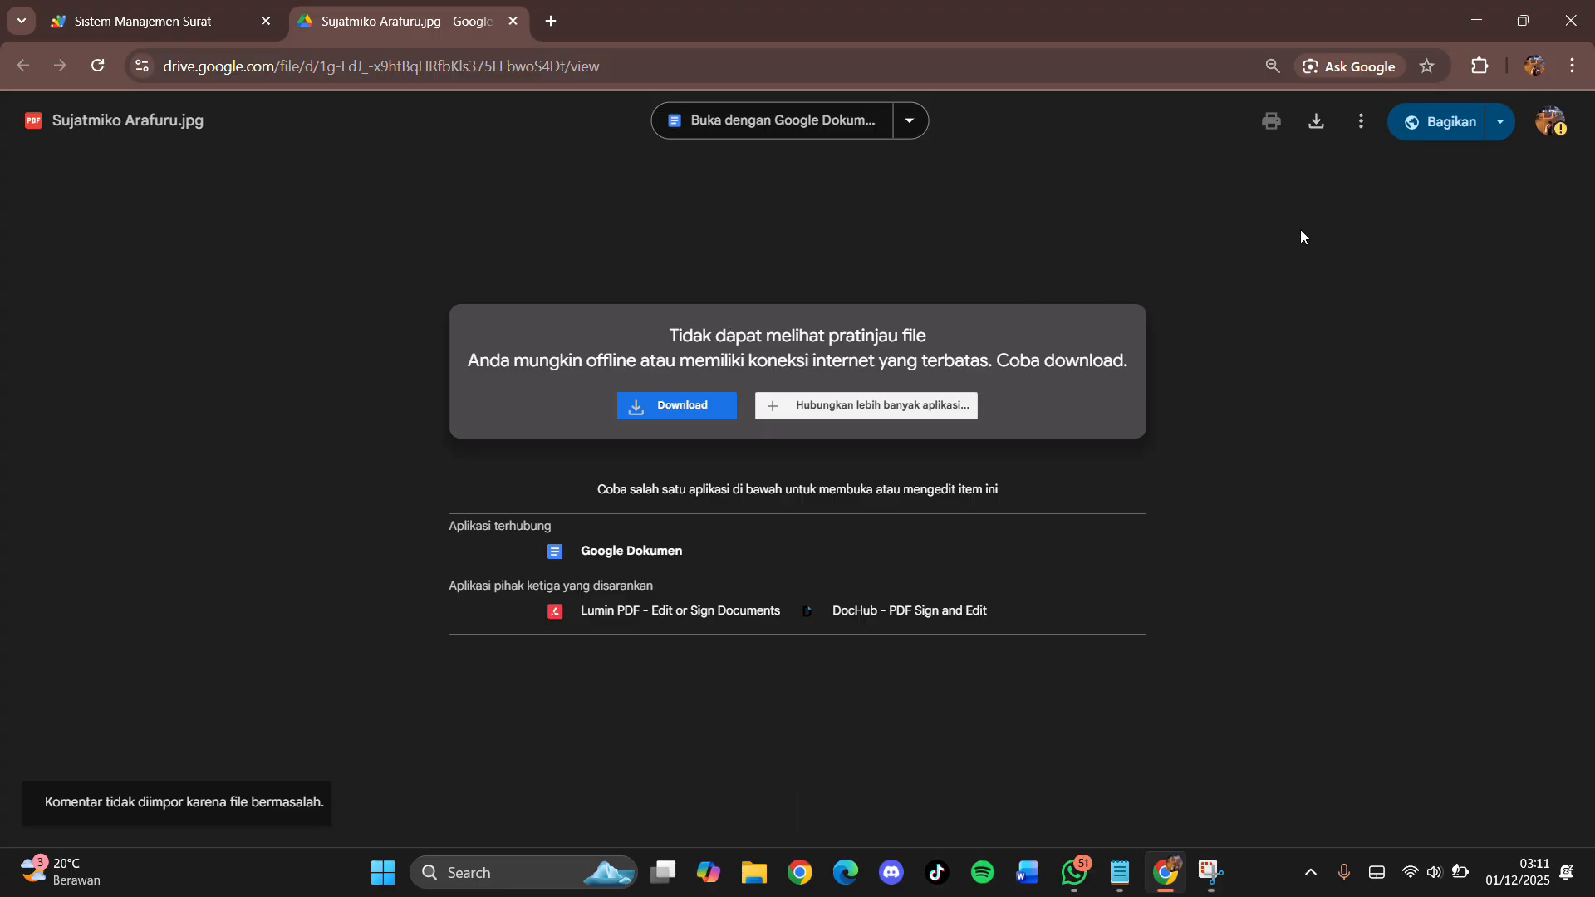
pyautogui.click(513, 21)
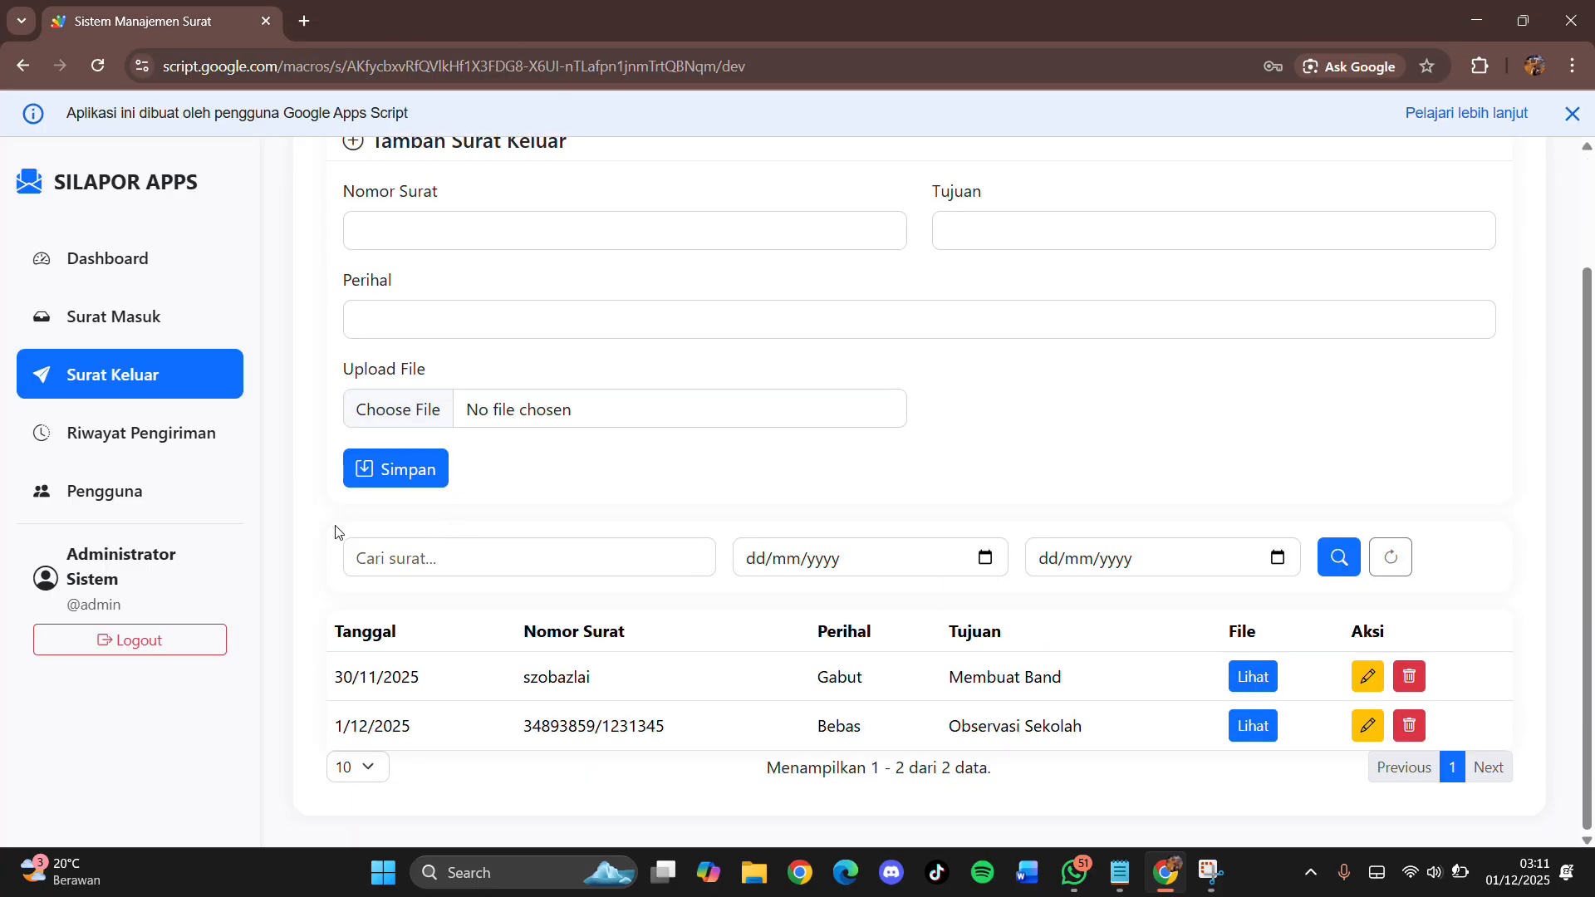
# Step: Check the Direktur destination in Surat Masuk, then show the Terkirim records in Riwayat Pengiriman
pyautogui.click(170, 446)
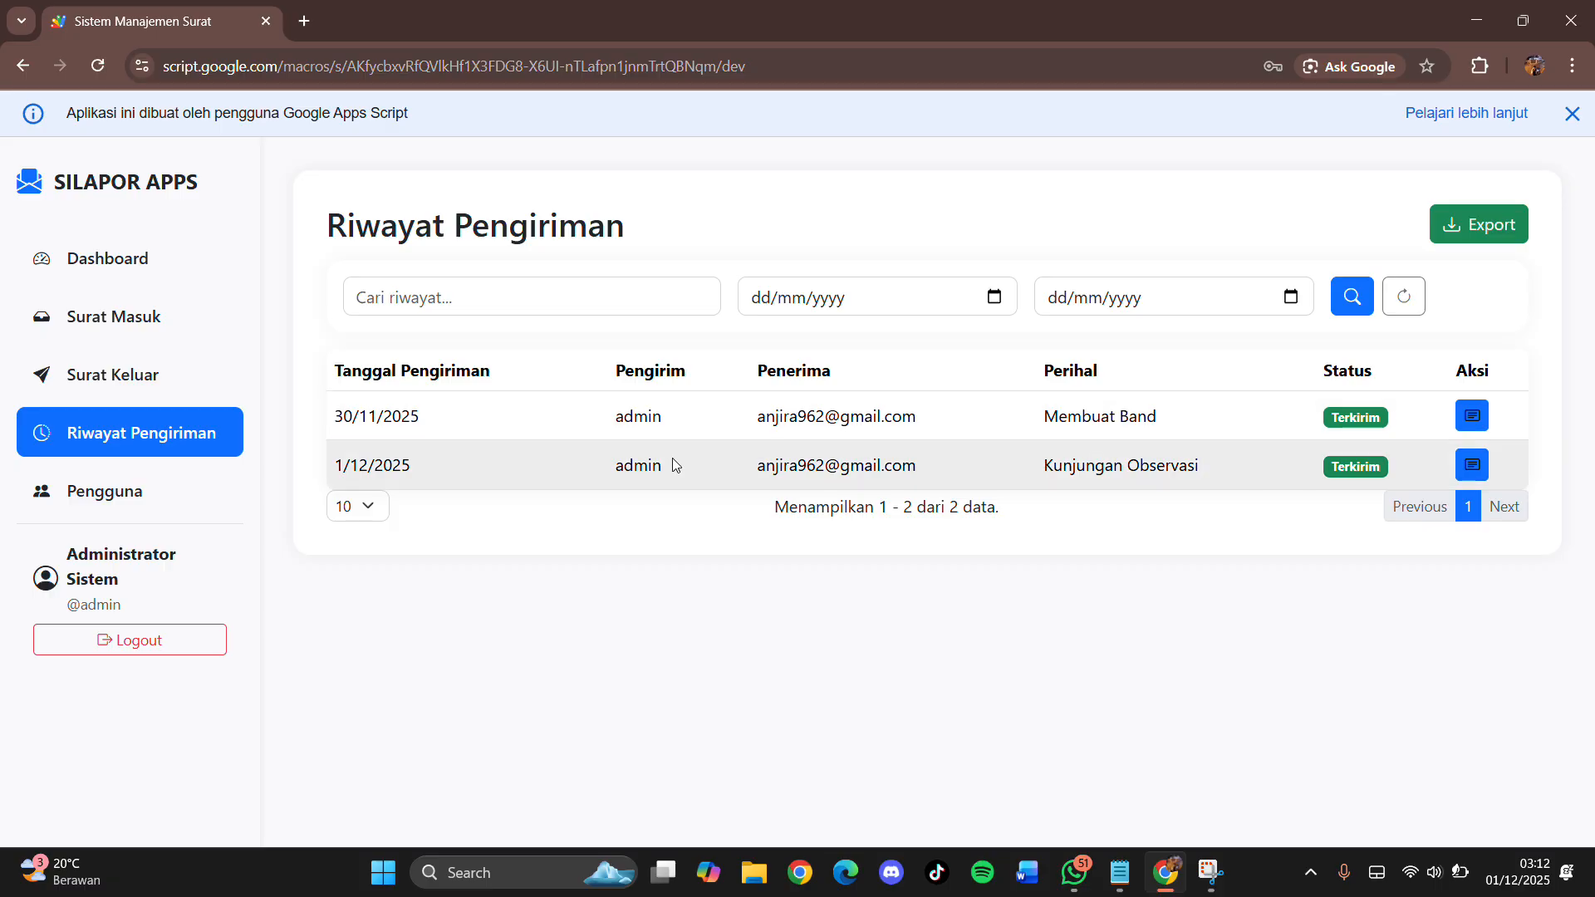
pyautogui.click(145, 338)
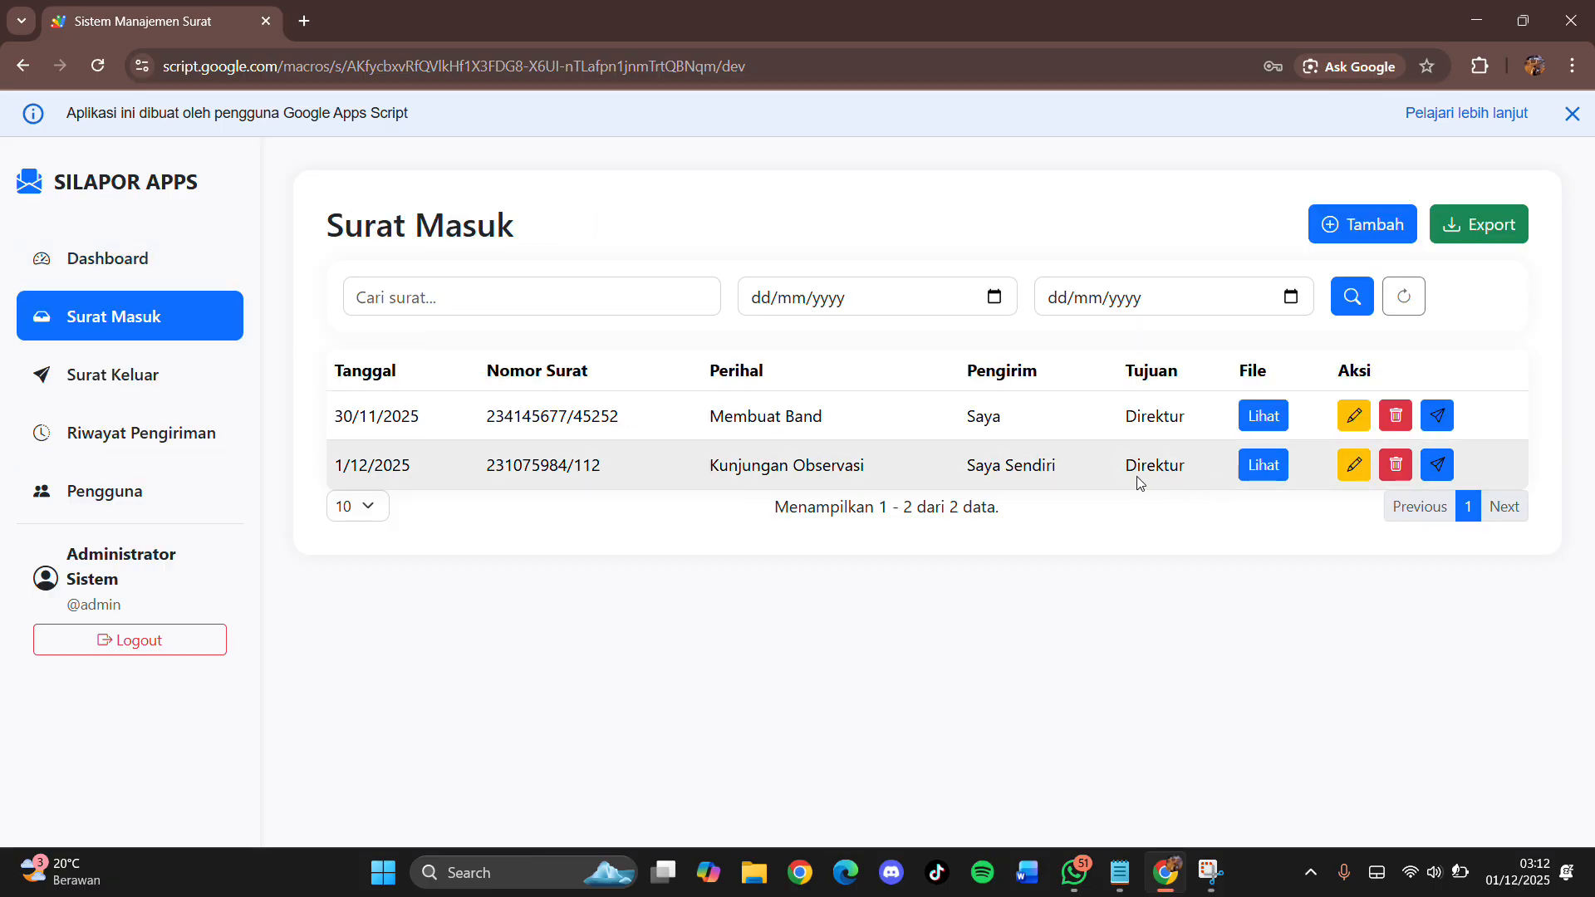
pyautogui.moveTo(1123, 470); pyautogui.dragTo(1194, 486)
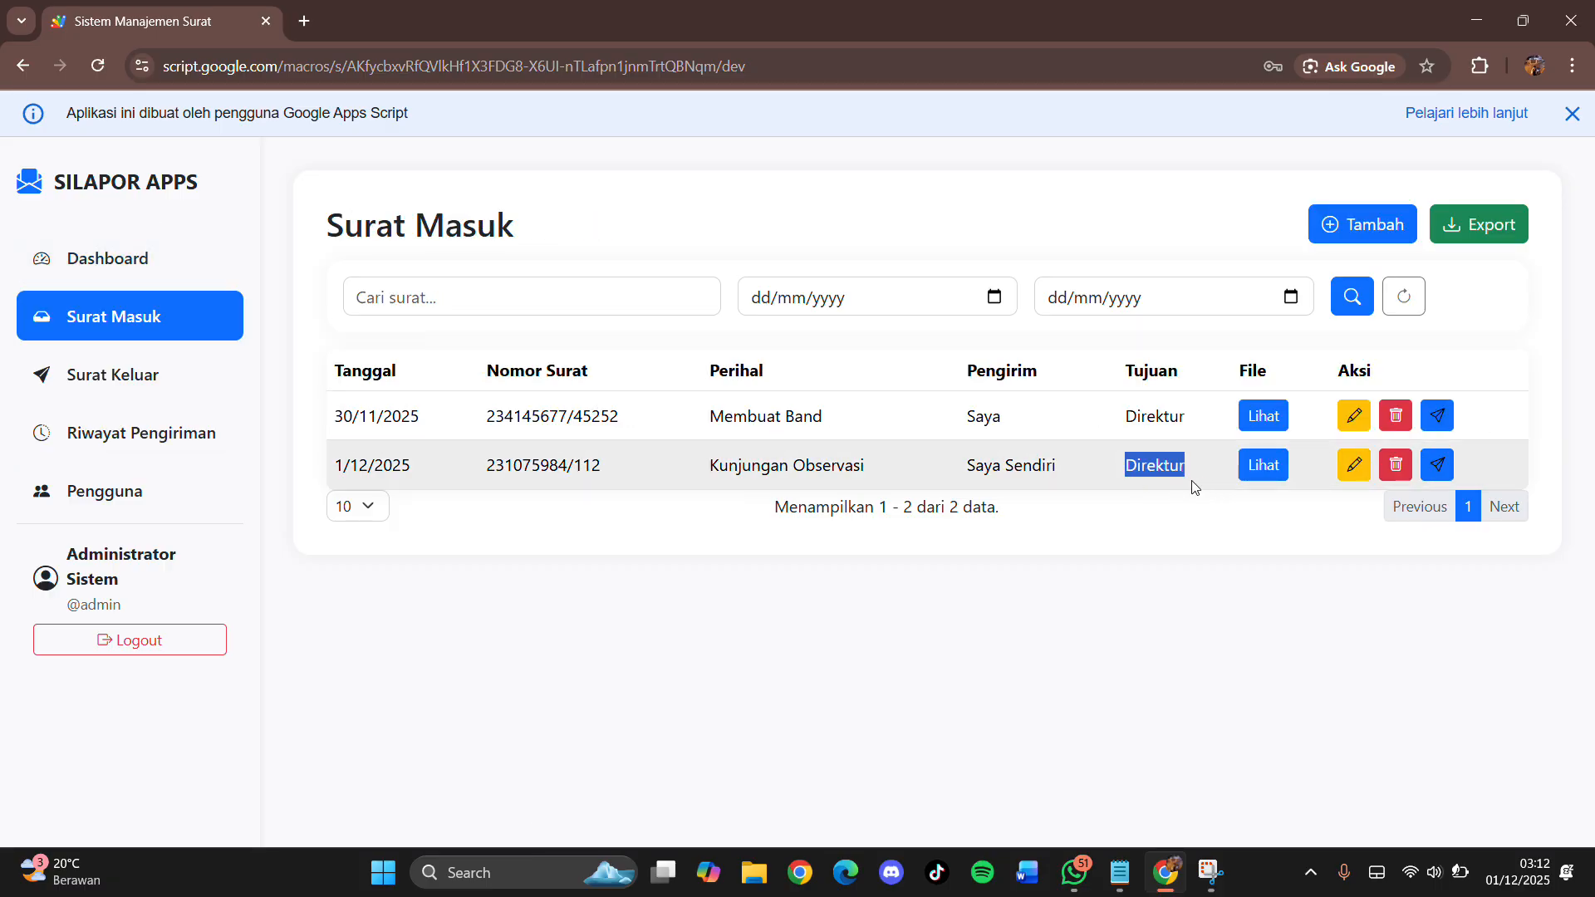
pyautogui.click(234, 434)
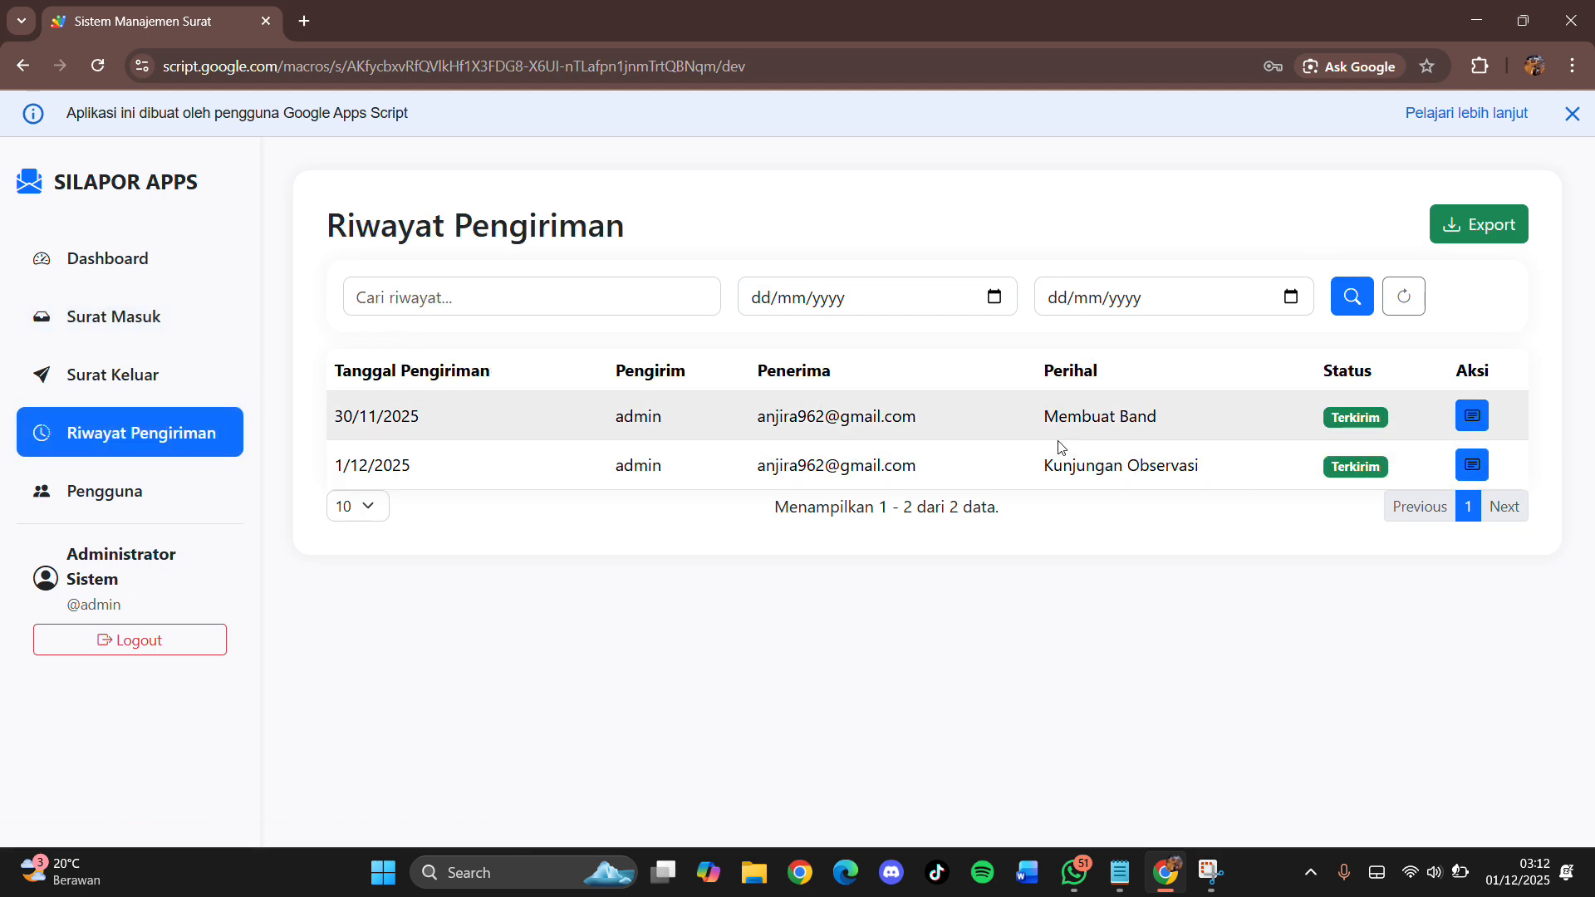
# Step: Inspect the details of the second forwarding record, original letter SM-002
pyautogui.click(1469, 471)
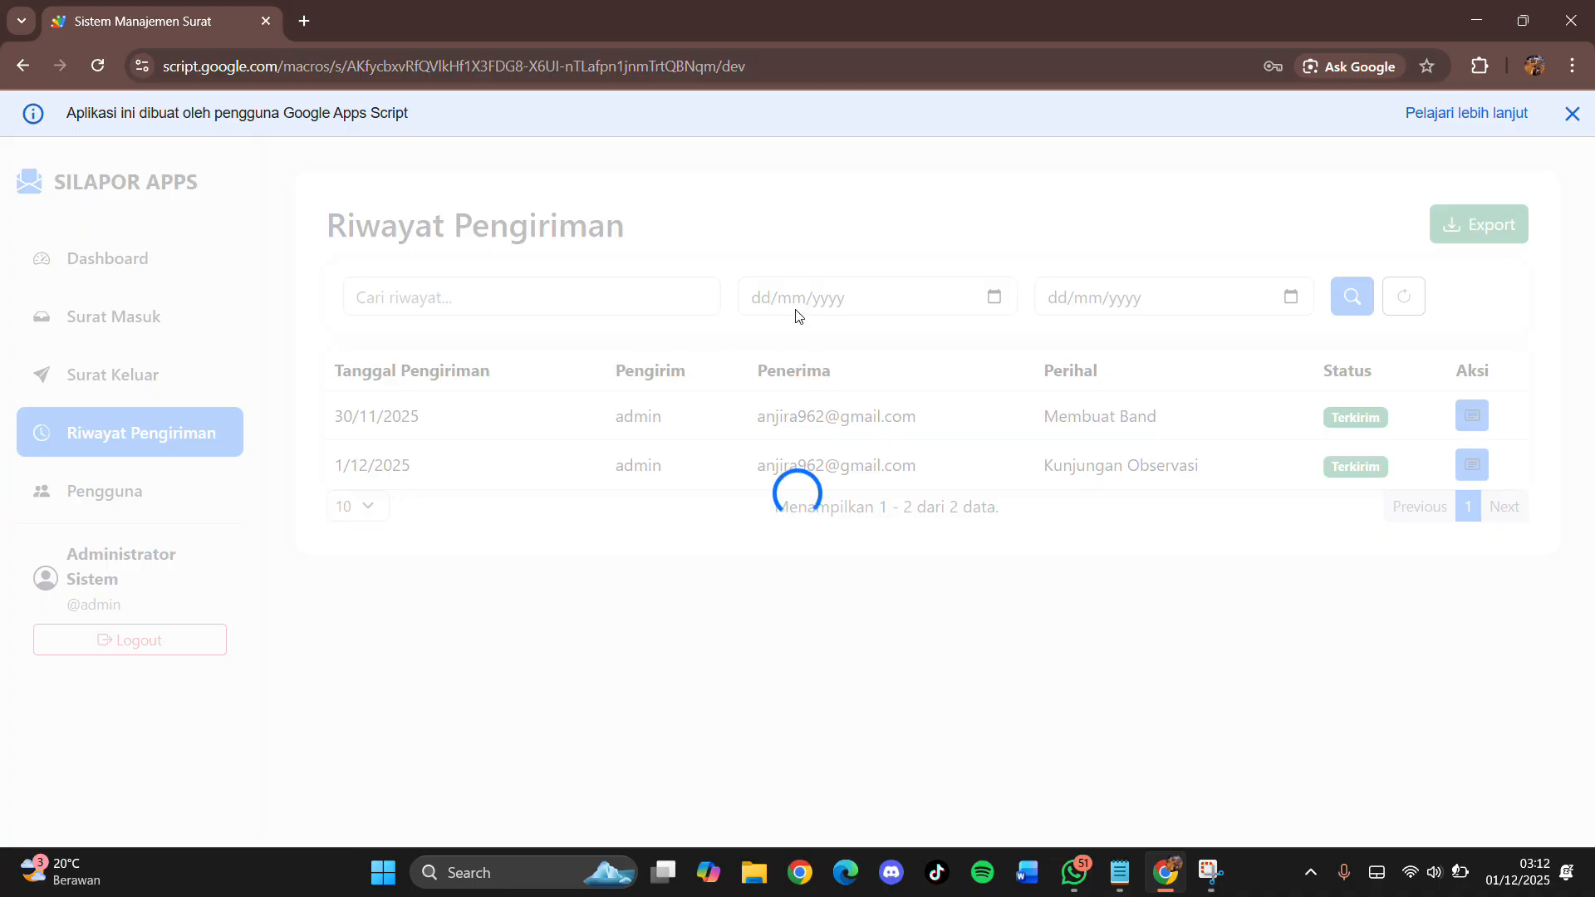
pyautogui.scroll(-2, 525, 472)
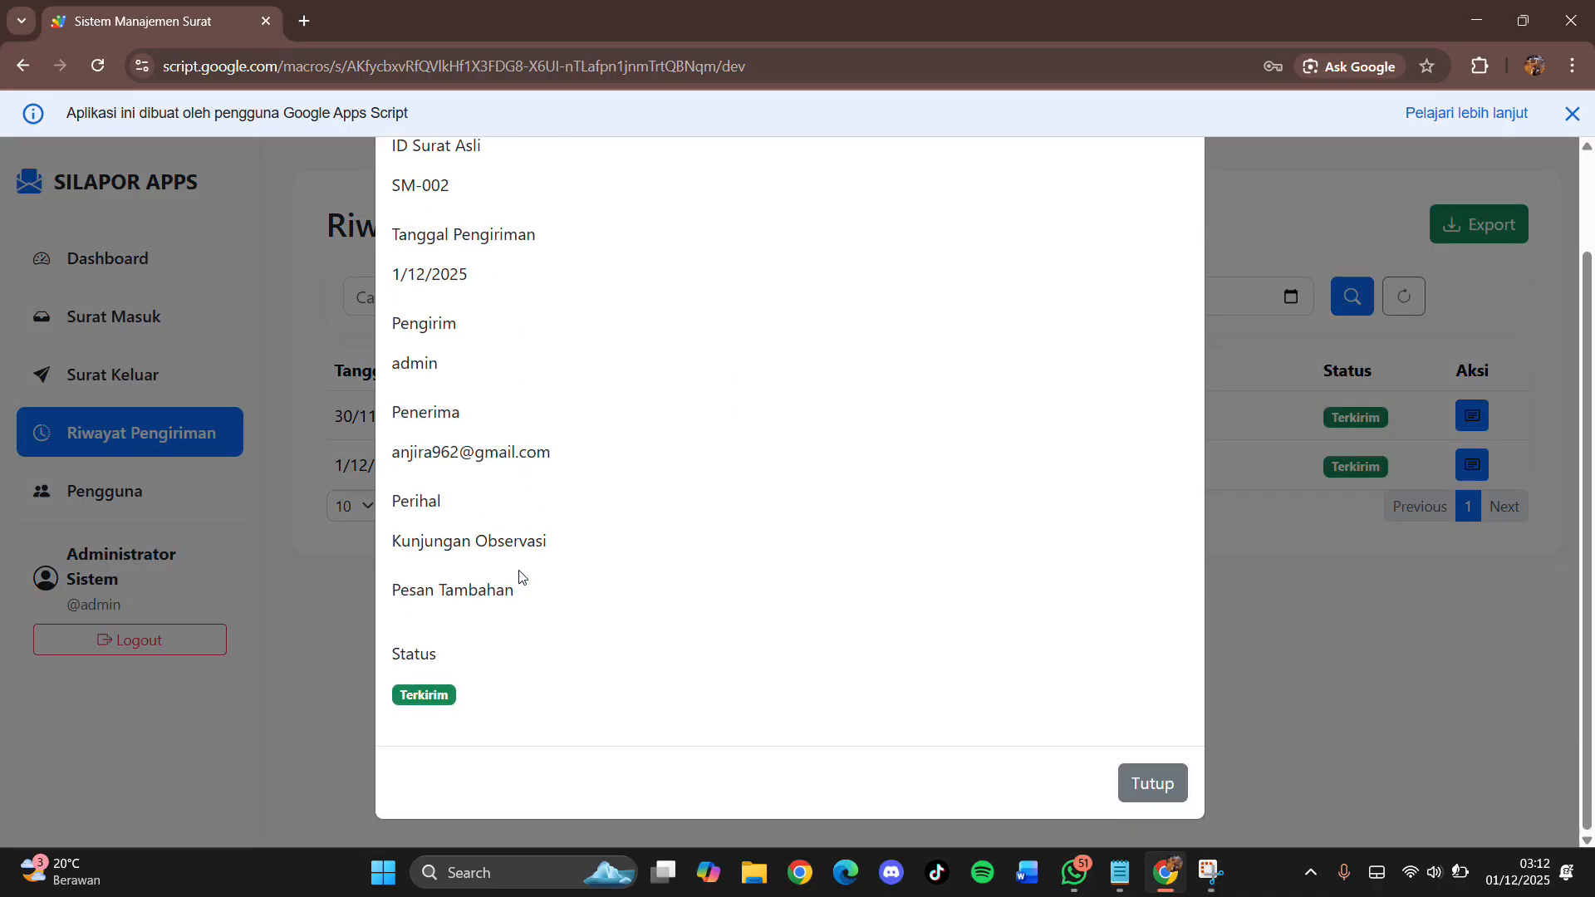
pyautogui.scroll(2, 484, 500)
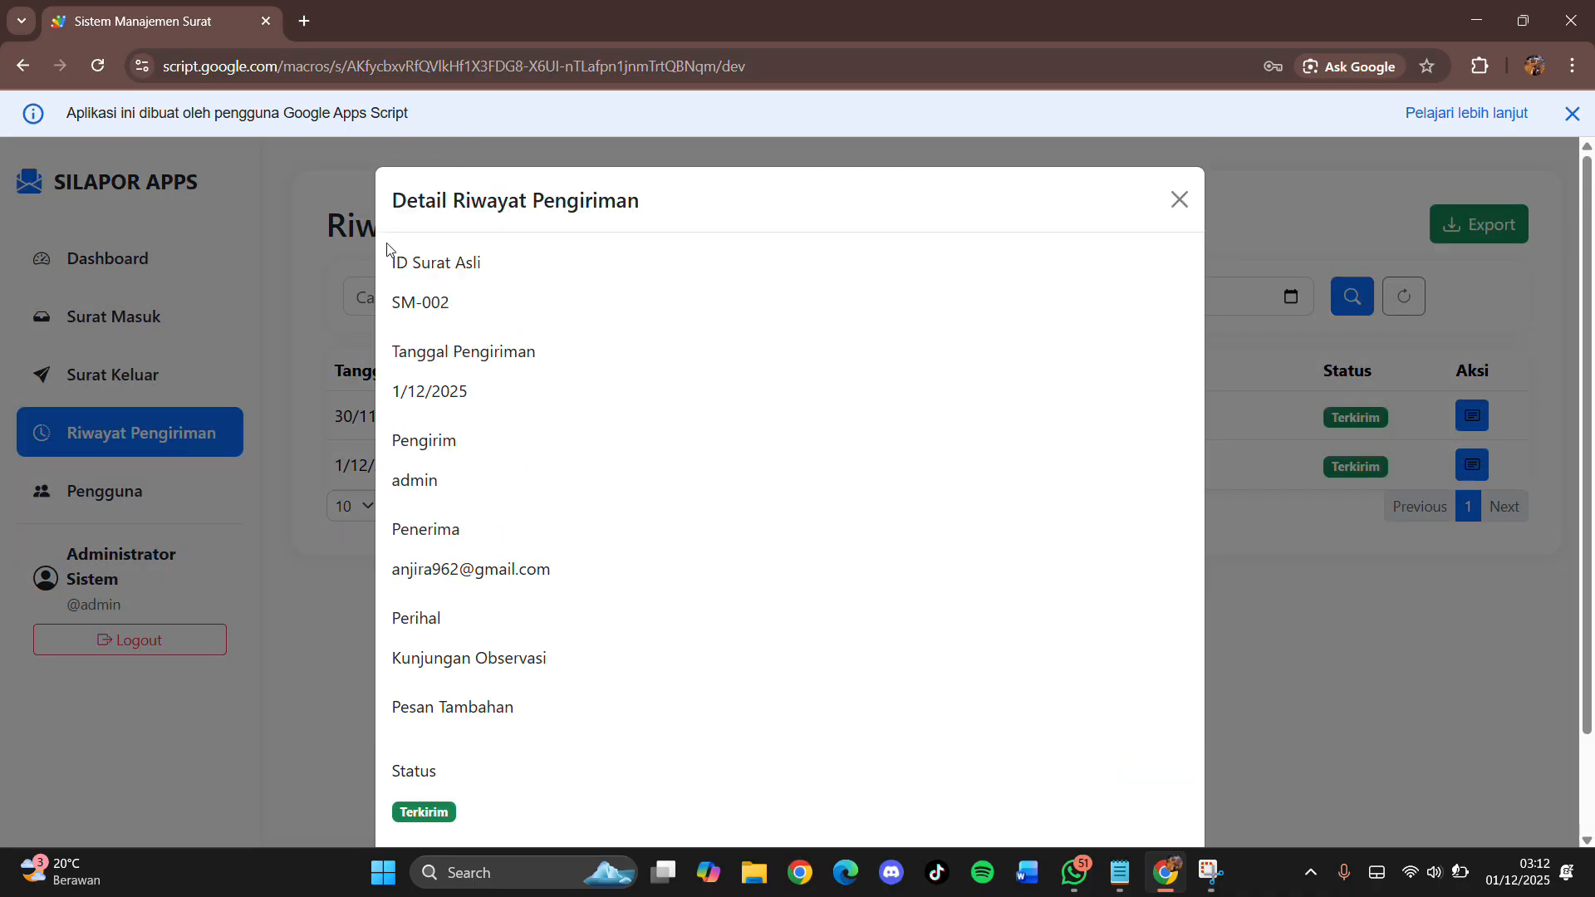
pyautogui.moveTo(388, 249); pyautogui.dragTo(501, 288)
pyautogui.click(410, 361)
pyautogui.scroll(-2, 444, 512)
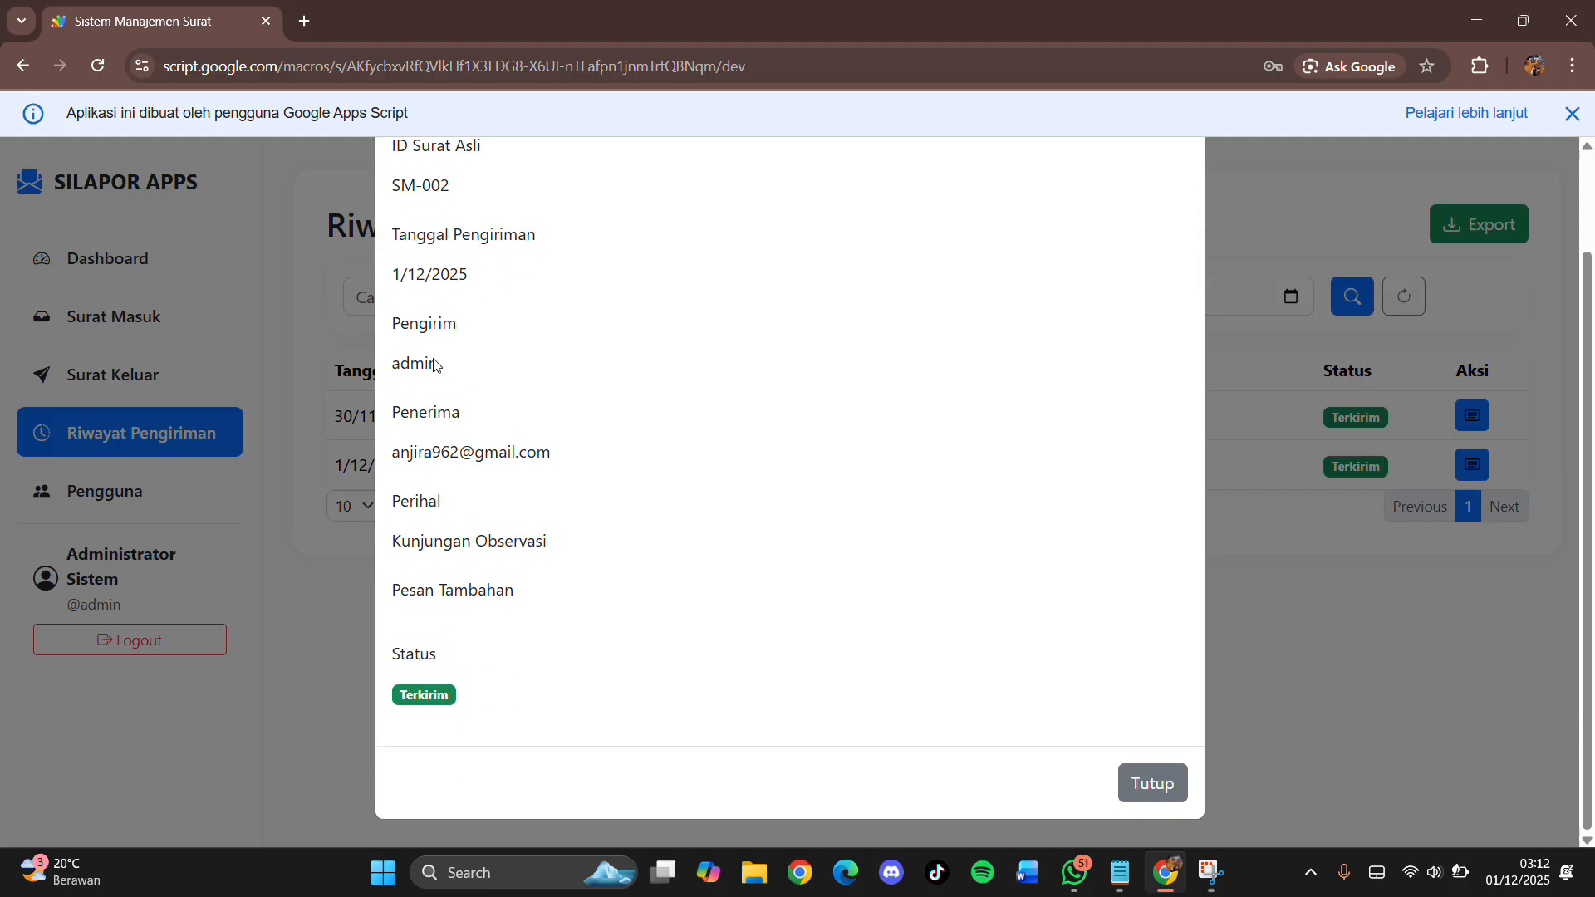
# Step: Close the record details and show Manajemen Pengguna with its single administrator account
pyautogui.moveTo(441, 364); pyautogui.dragTo(386, 368)
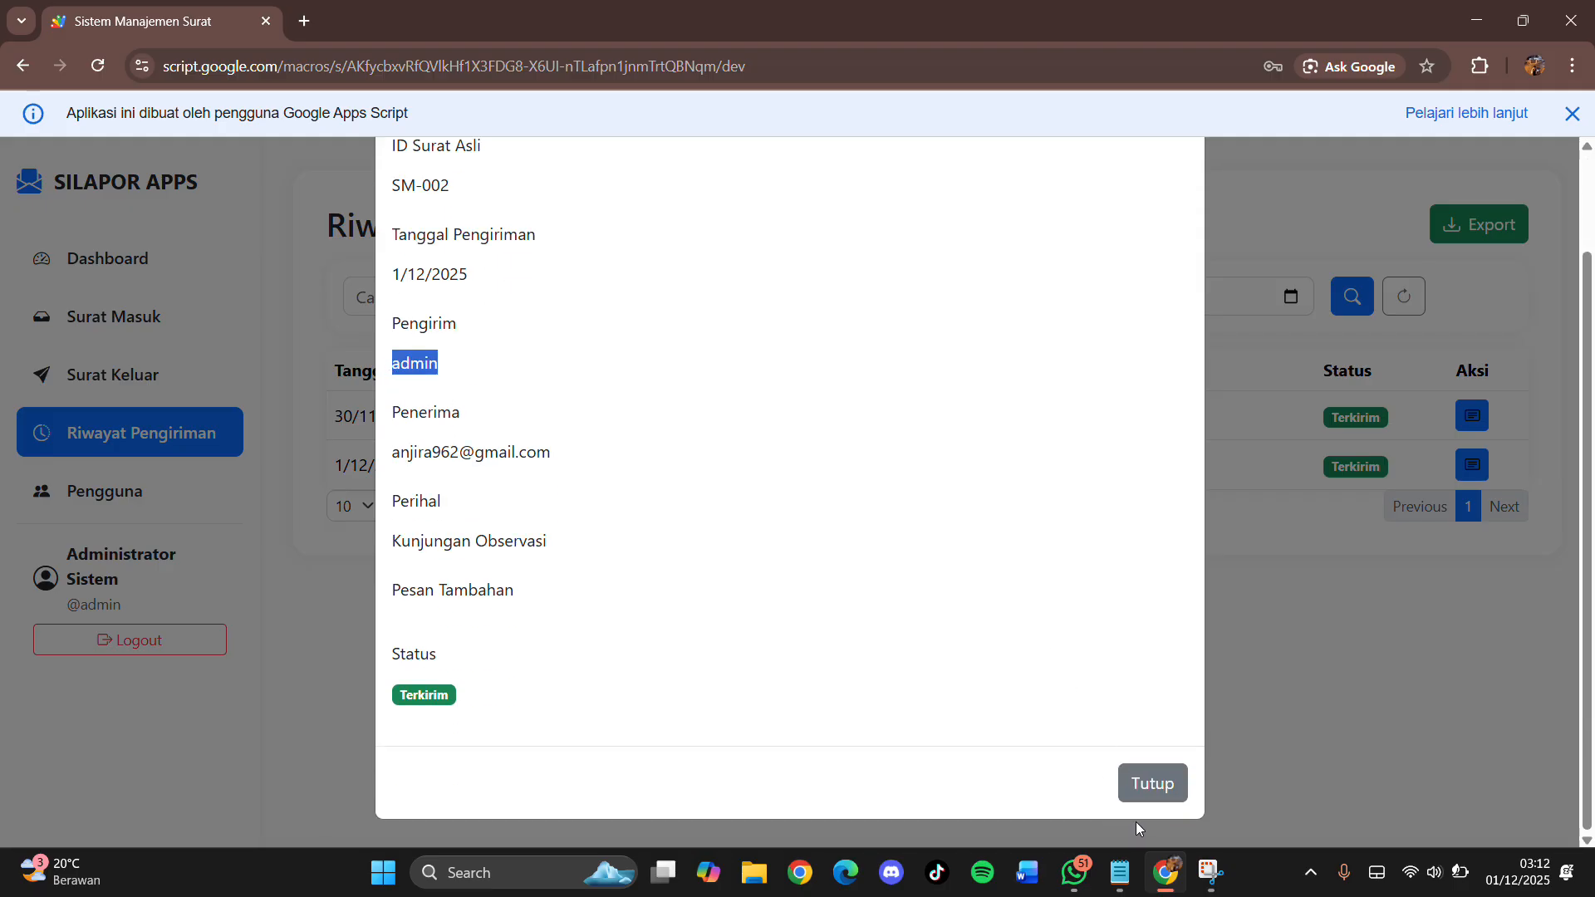
pyautogui.click(1146, 785)
pyautogui.click(179, 491)
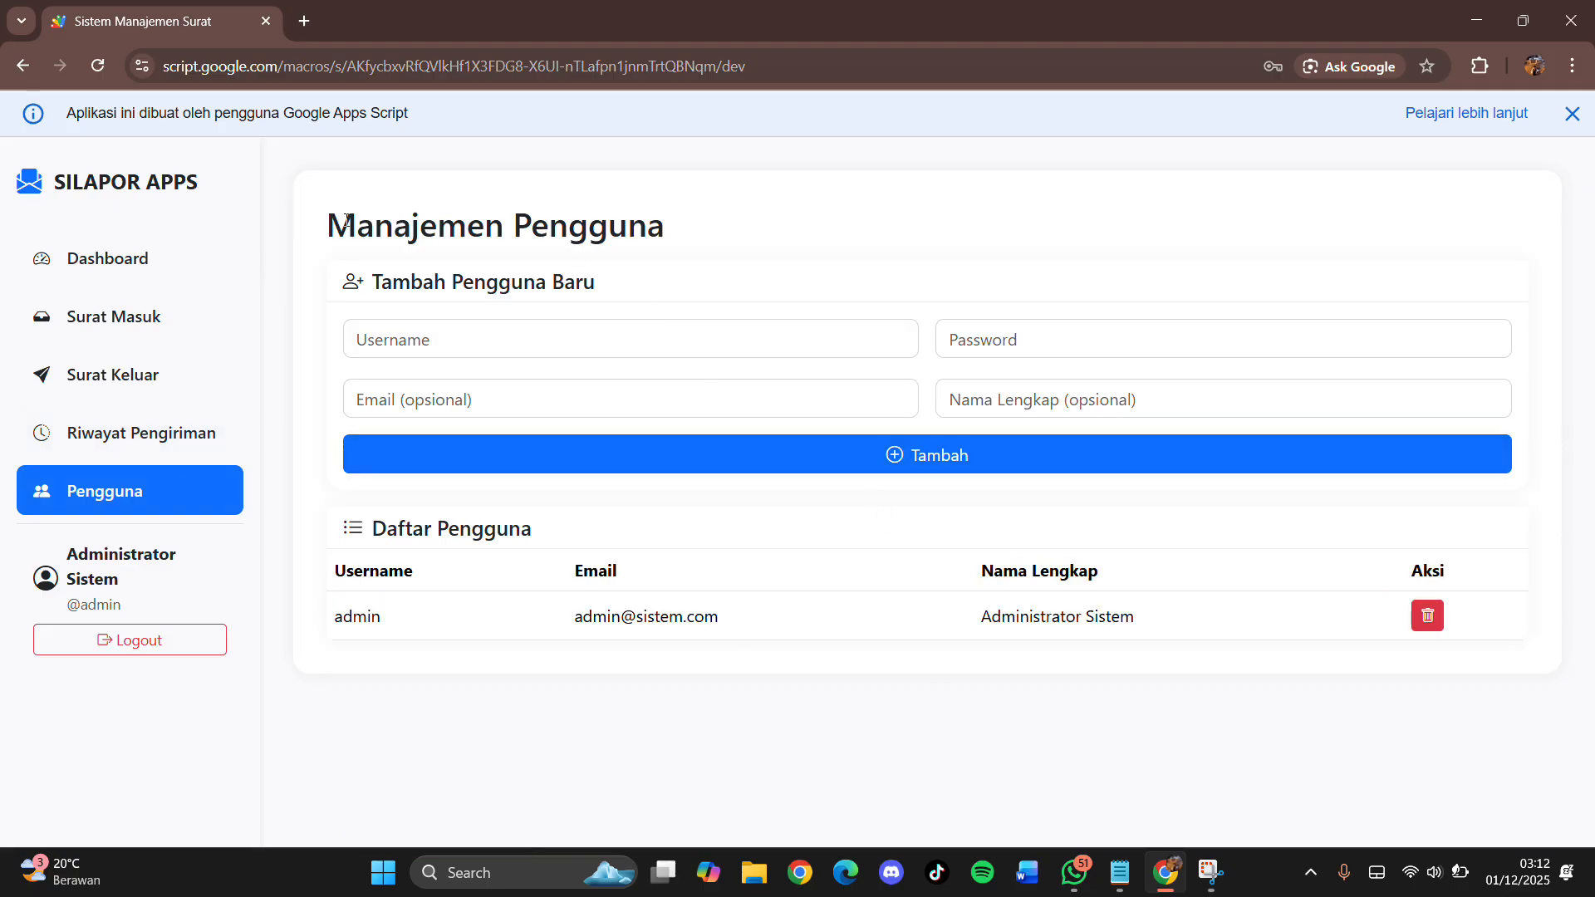
pyautogui.moveTo(346, 219); pyautogui.dragTo(719, 237)
pyautogui.click(518, 336)
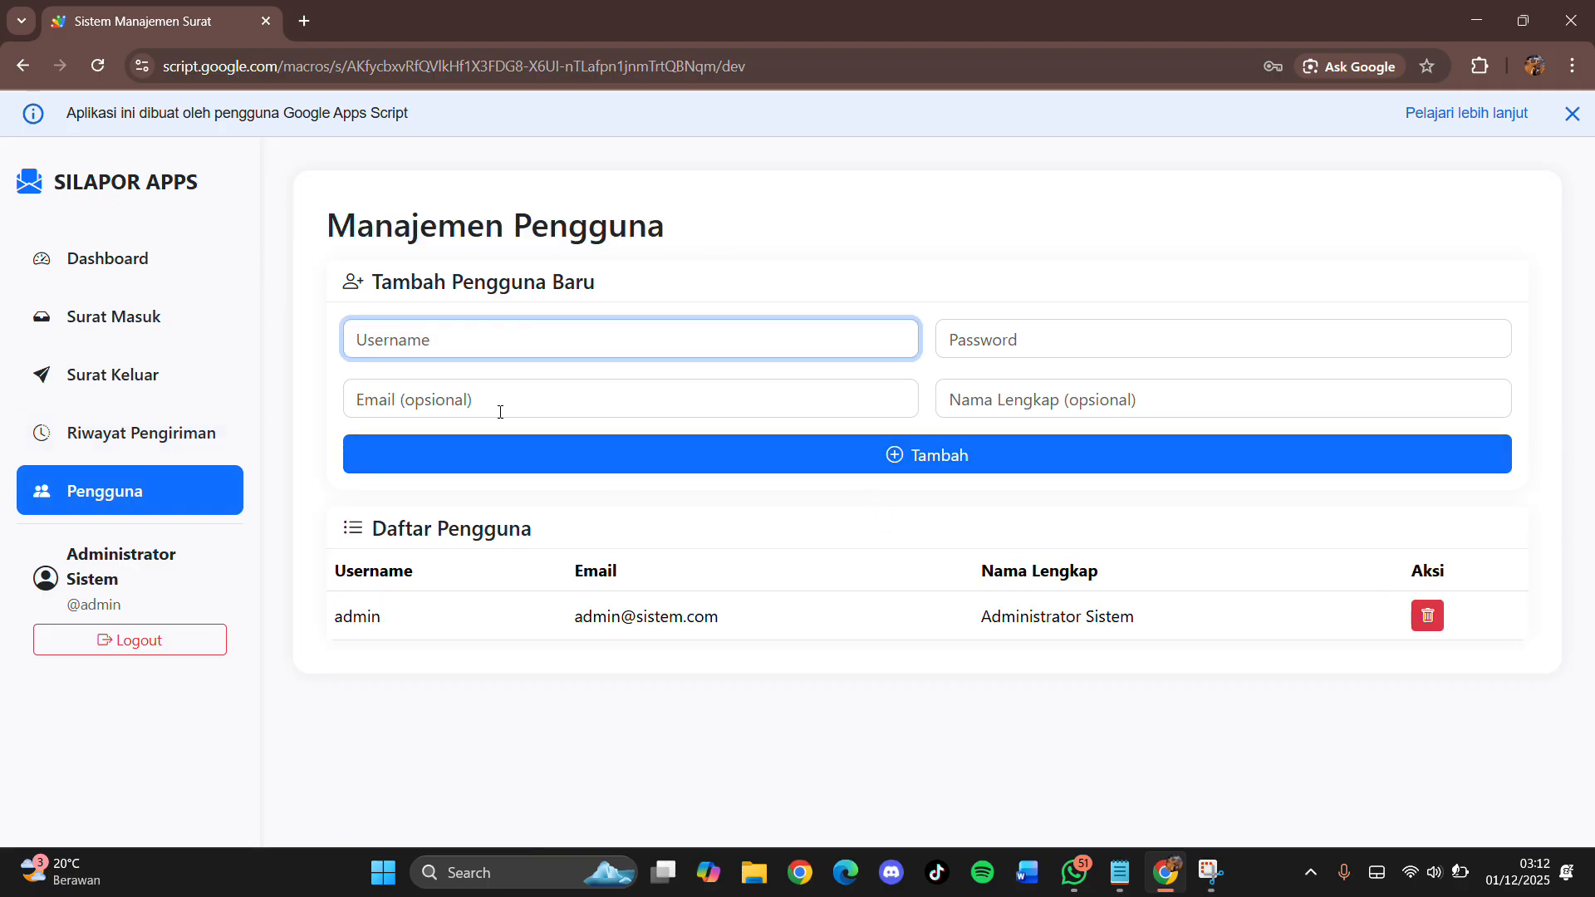
pyautogui.click(630, 383)
pyautogui.press('Tab')
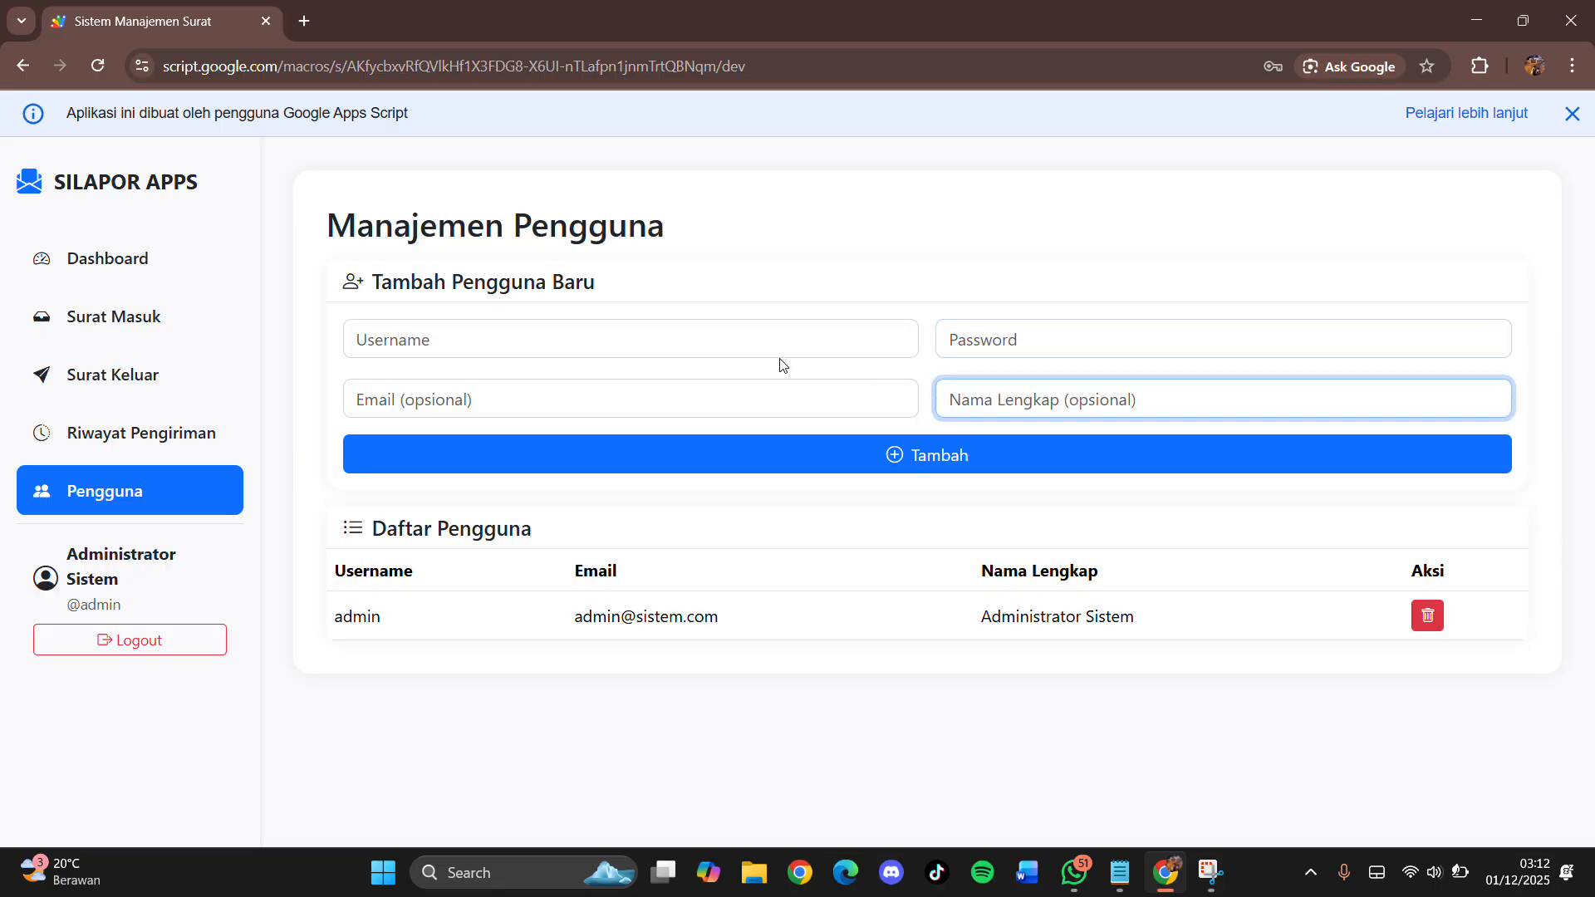
pyautogui.click(715, 341)
pyautogui.click(682, 390)
pyautogui.click(954, 344)
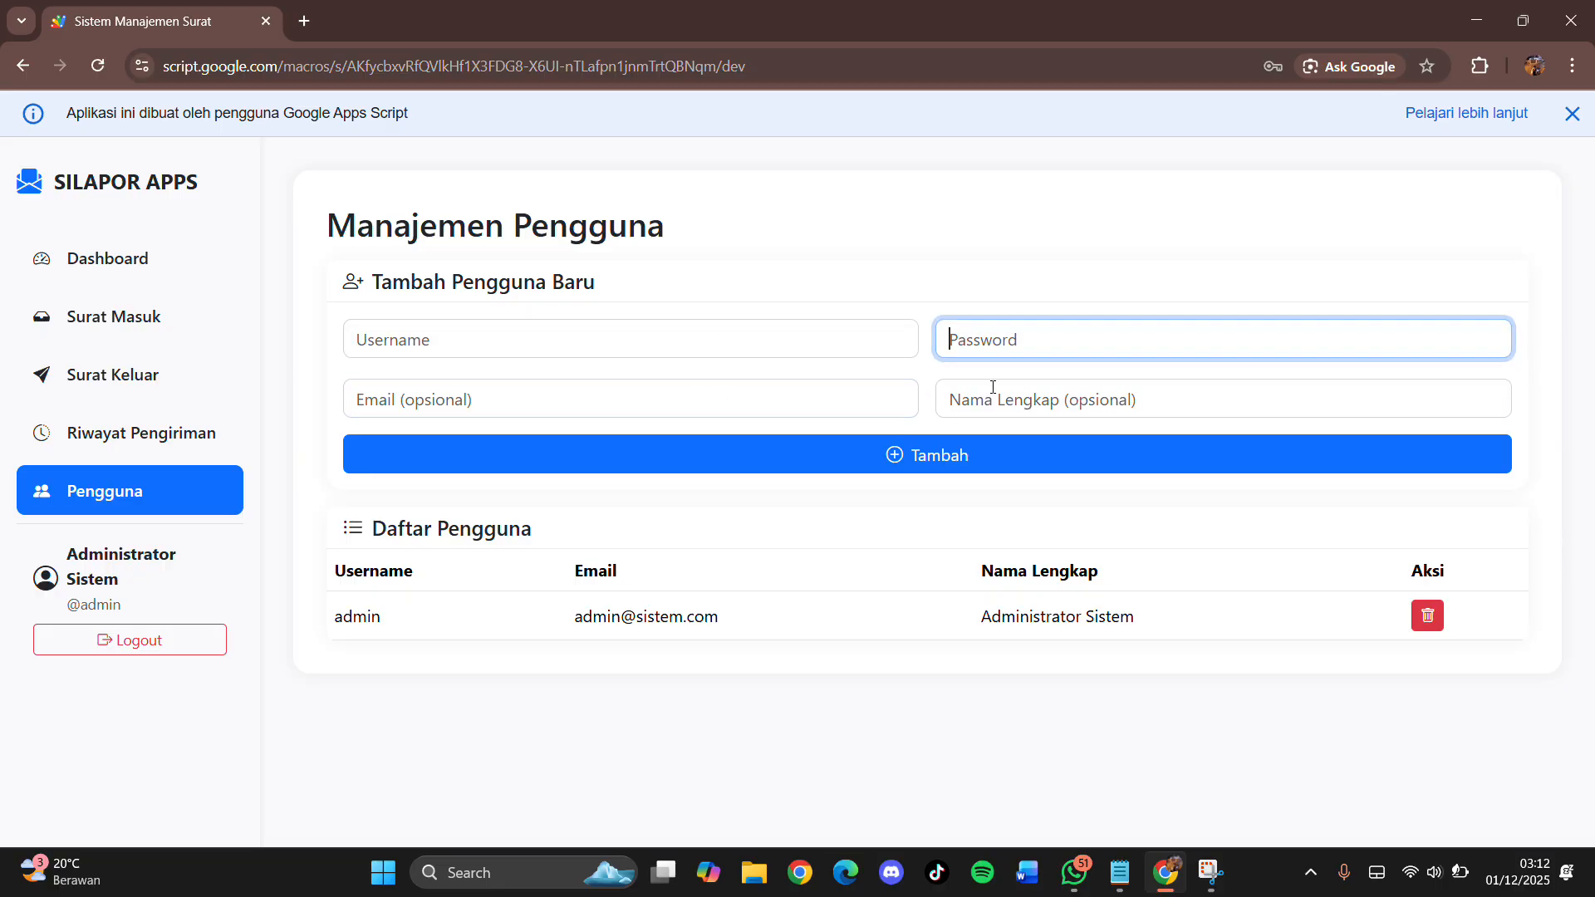
pyautogui.click(987, 387)
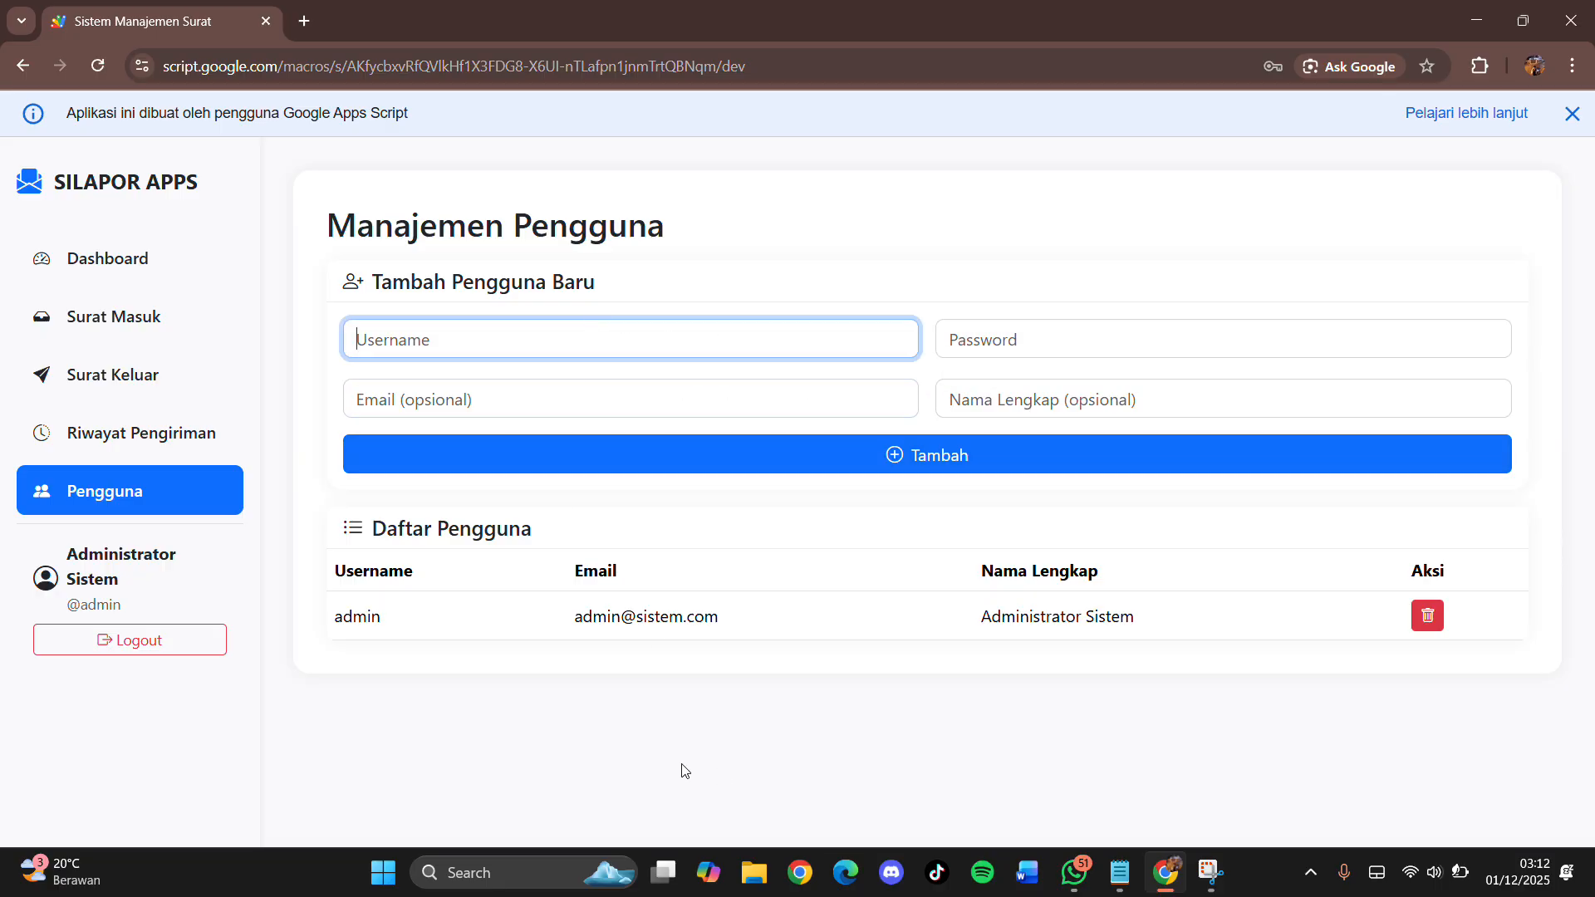
pyautogui.click(451, 400)
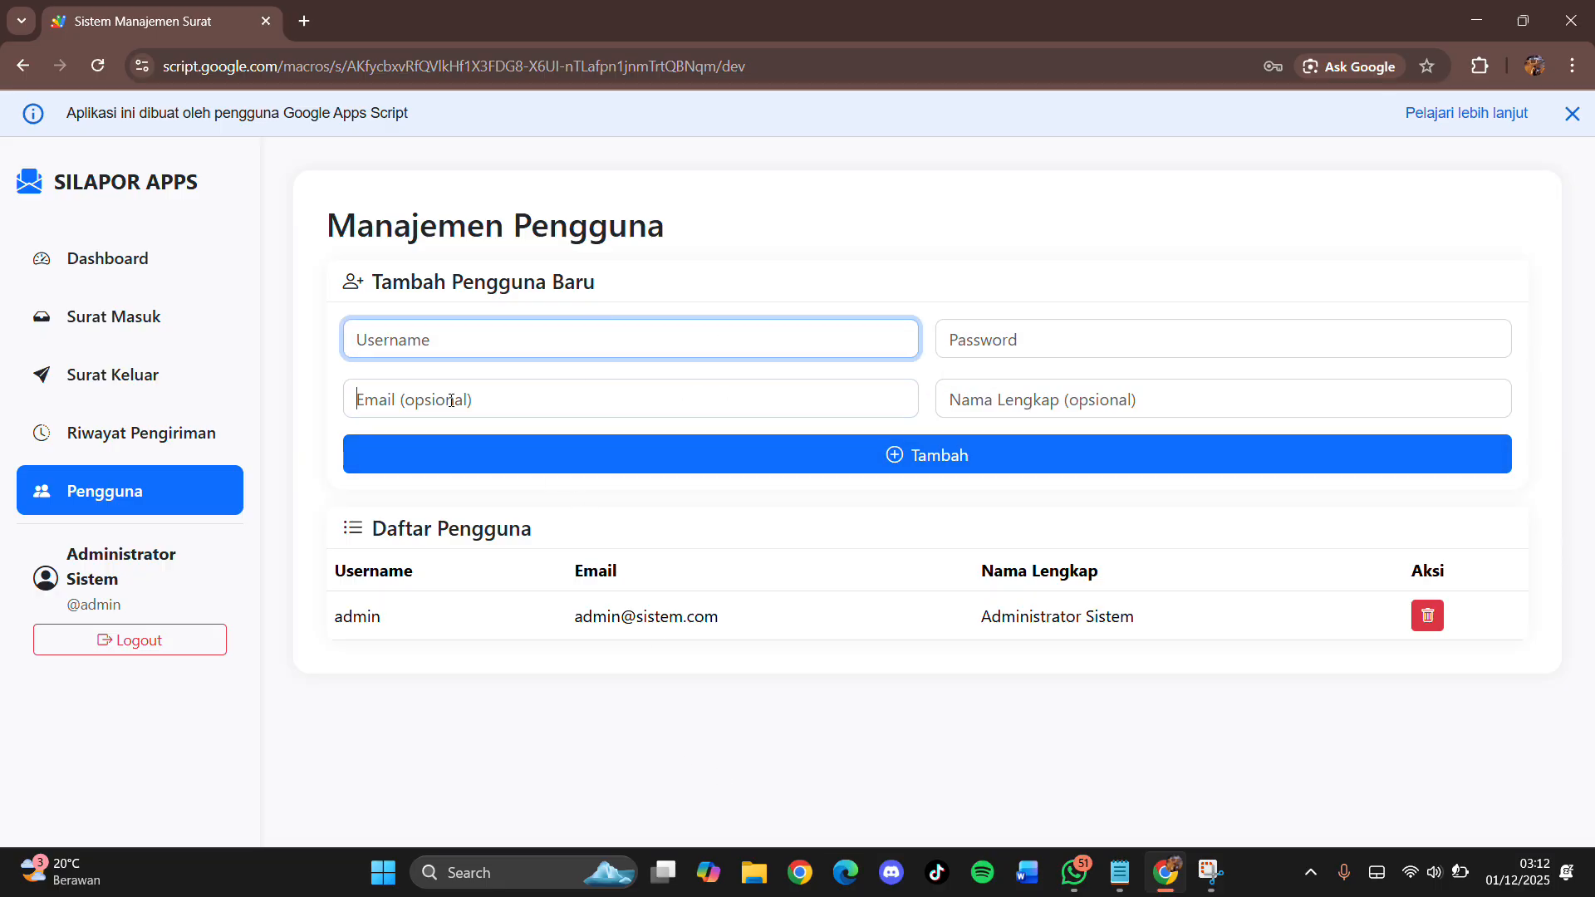
pyautogui.click(765, 339)
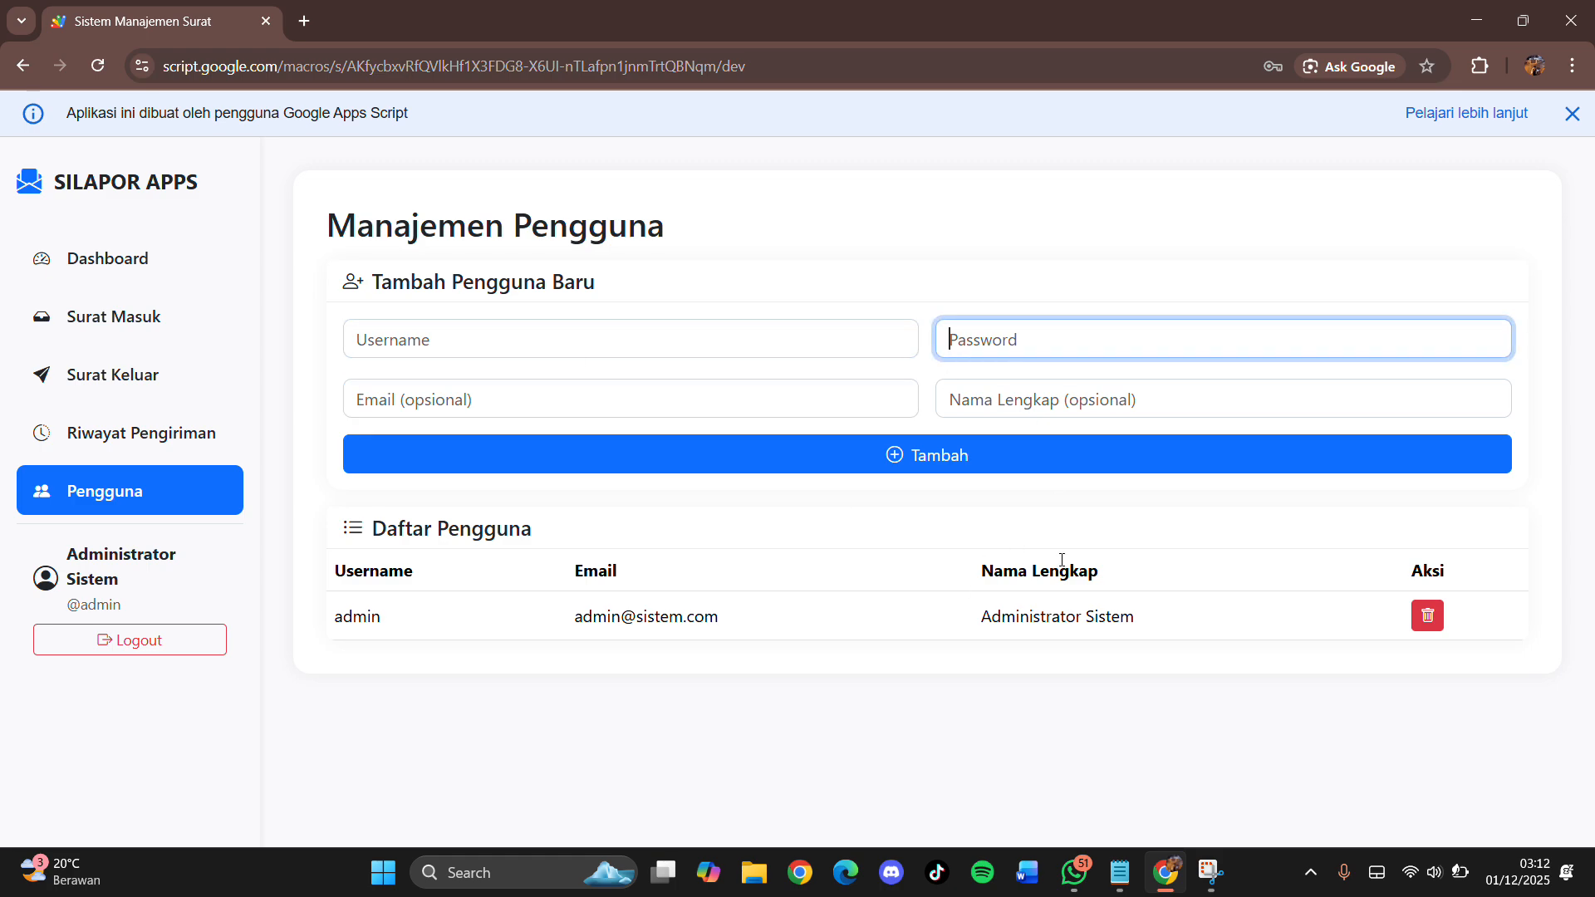
pyautogui.click(1013, 399)
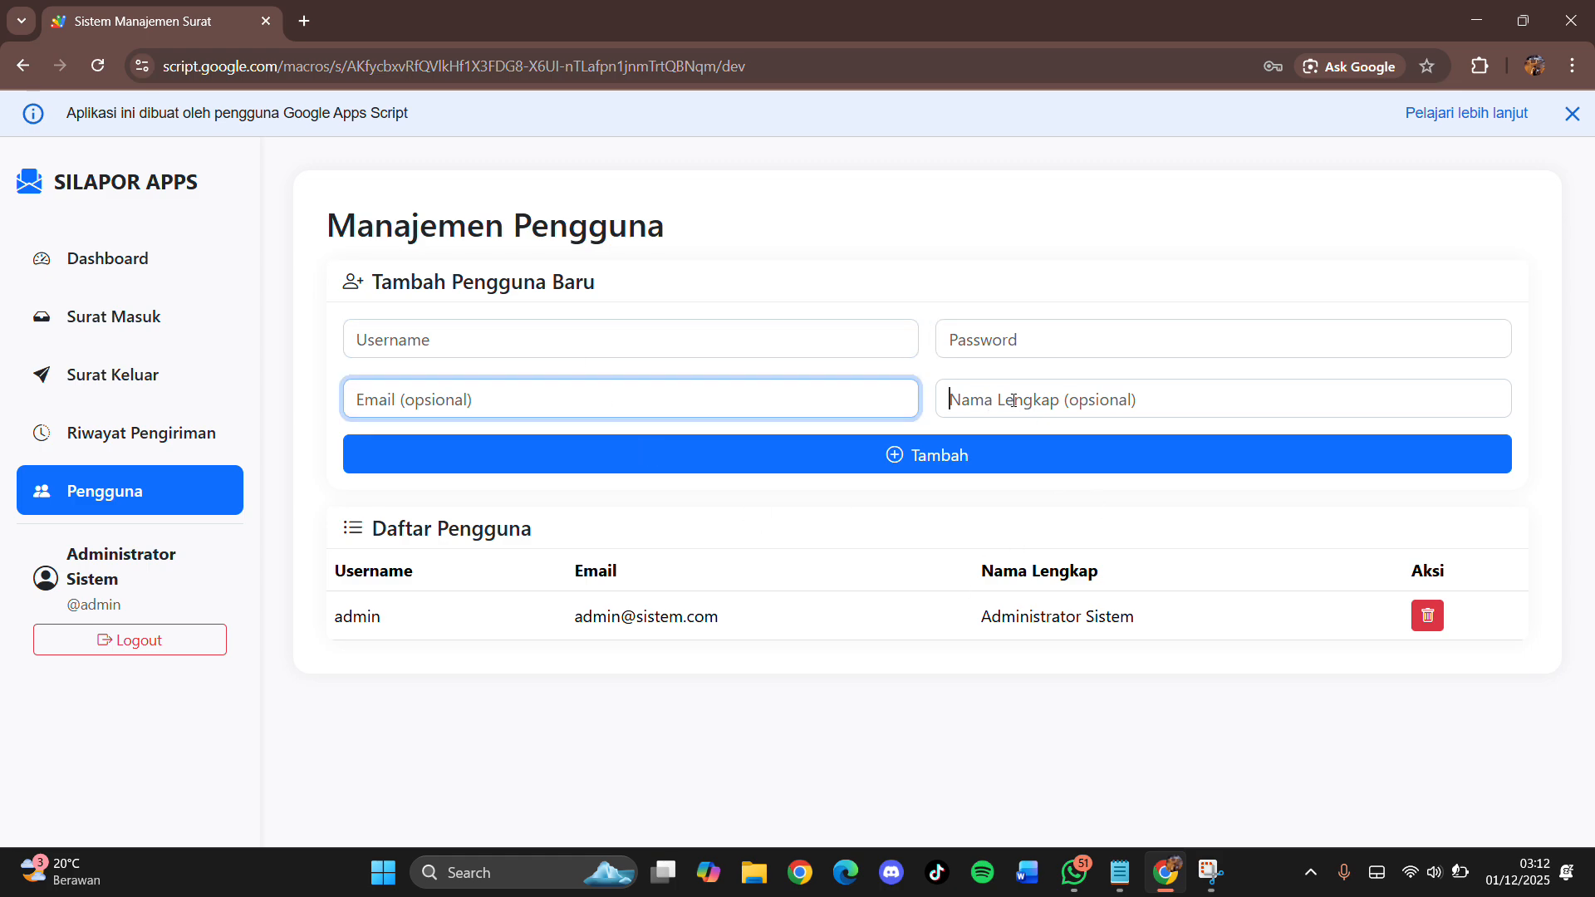
pyautogui.click(808, 395)
pyautogui.click(1027, 391)
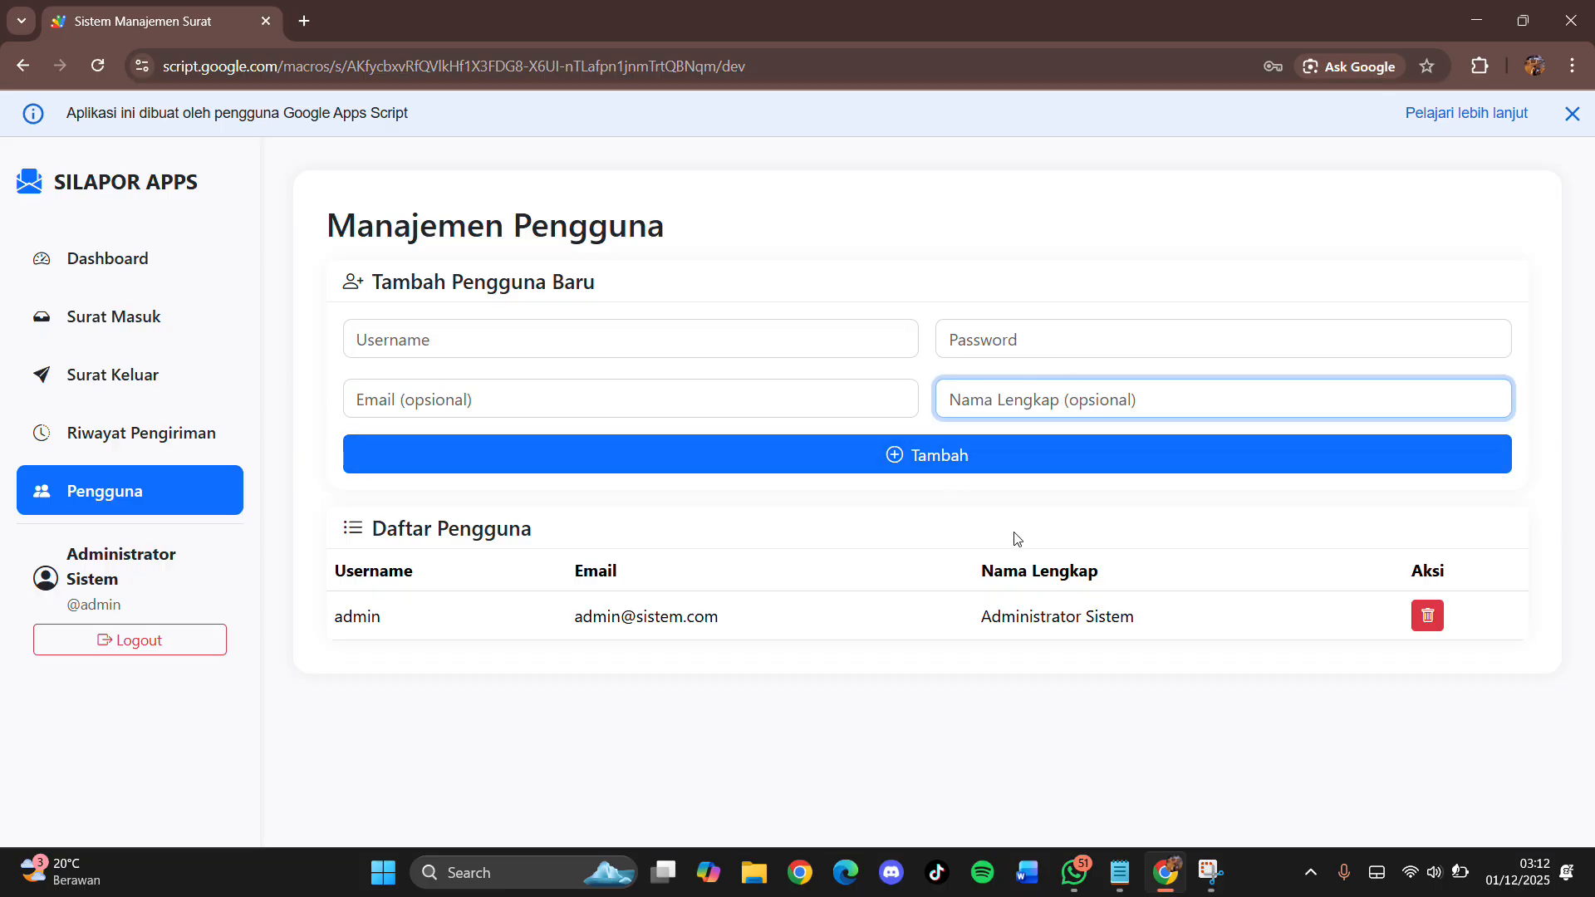
pyautogui.moveTo(977, 625); pyautogui.dragTo(1128, 646)
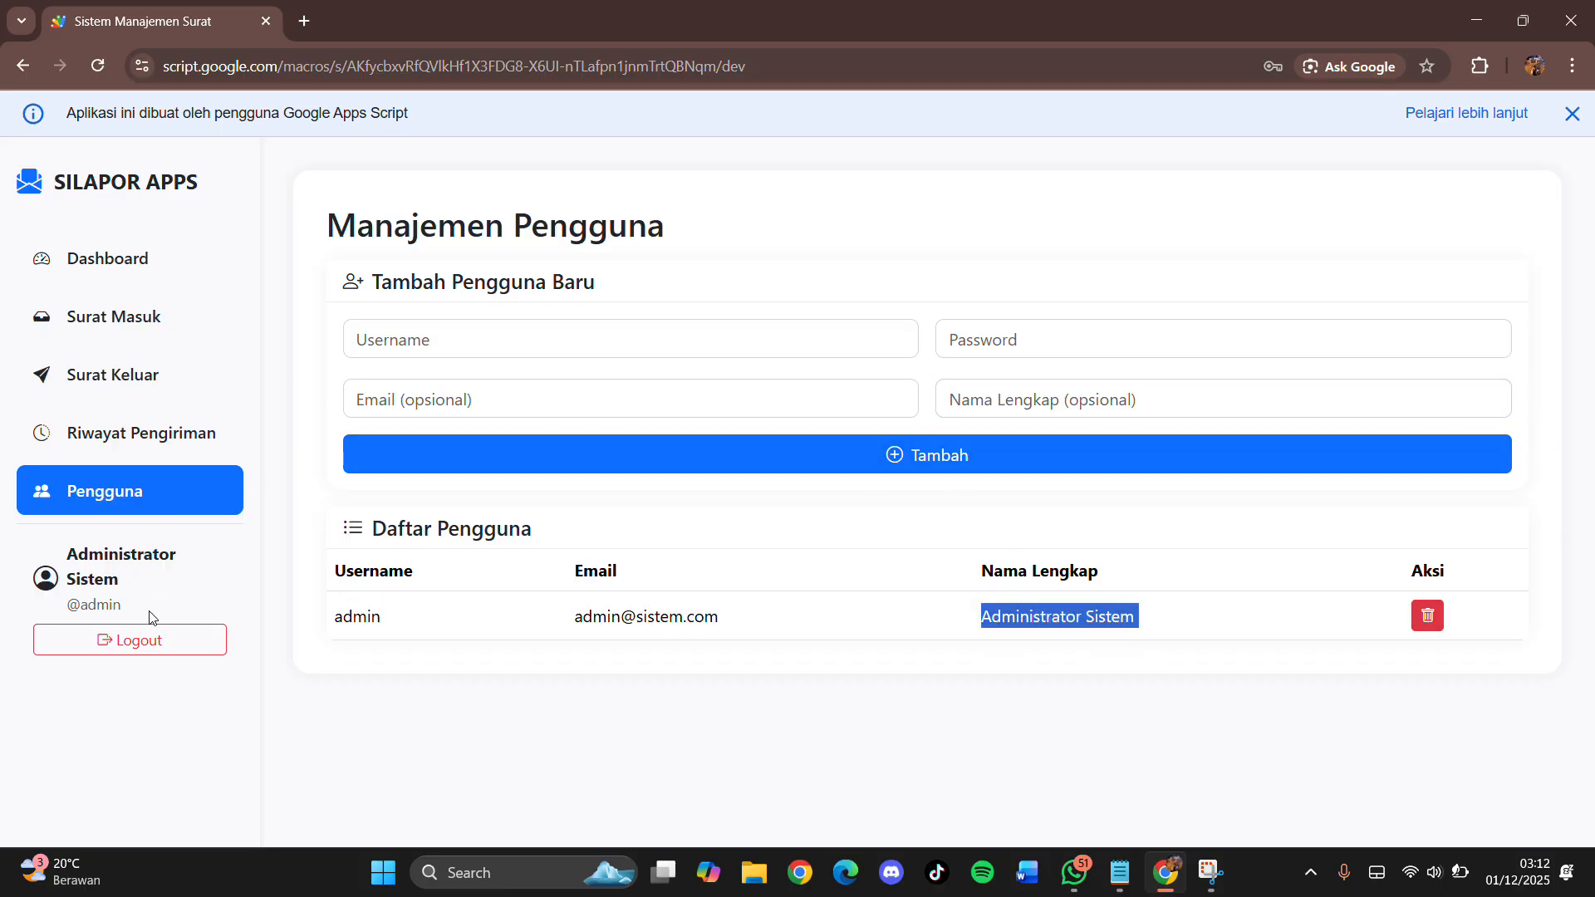
pyautogui.moveTo(150, 617); pyautogui.dragTo(71, 563)
pyautogui.click(563, 346)
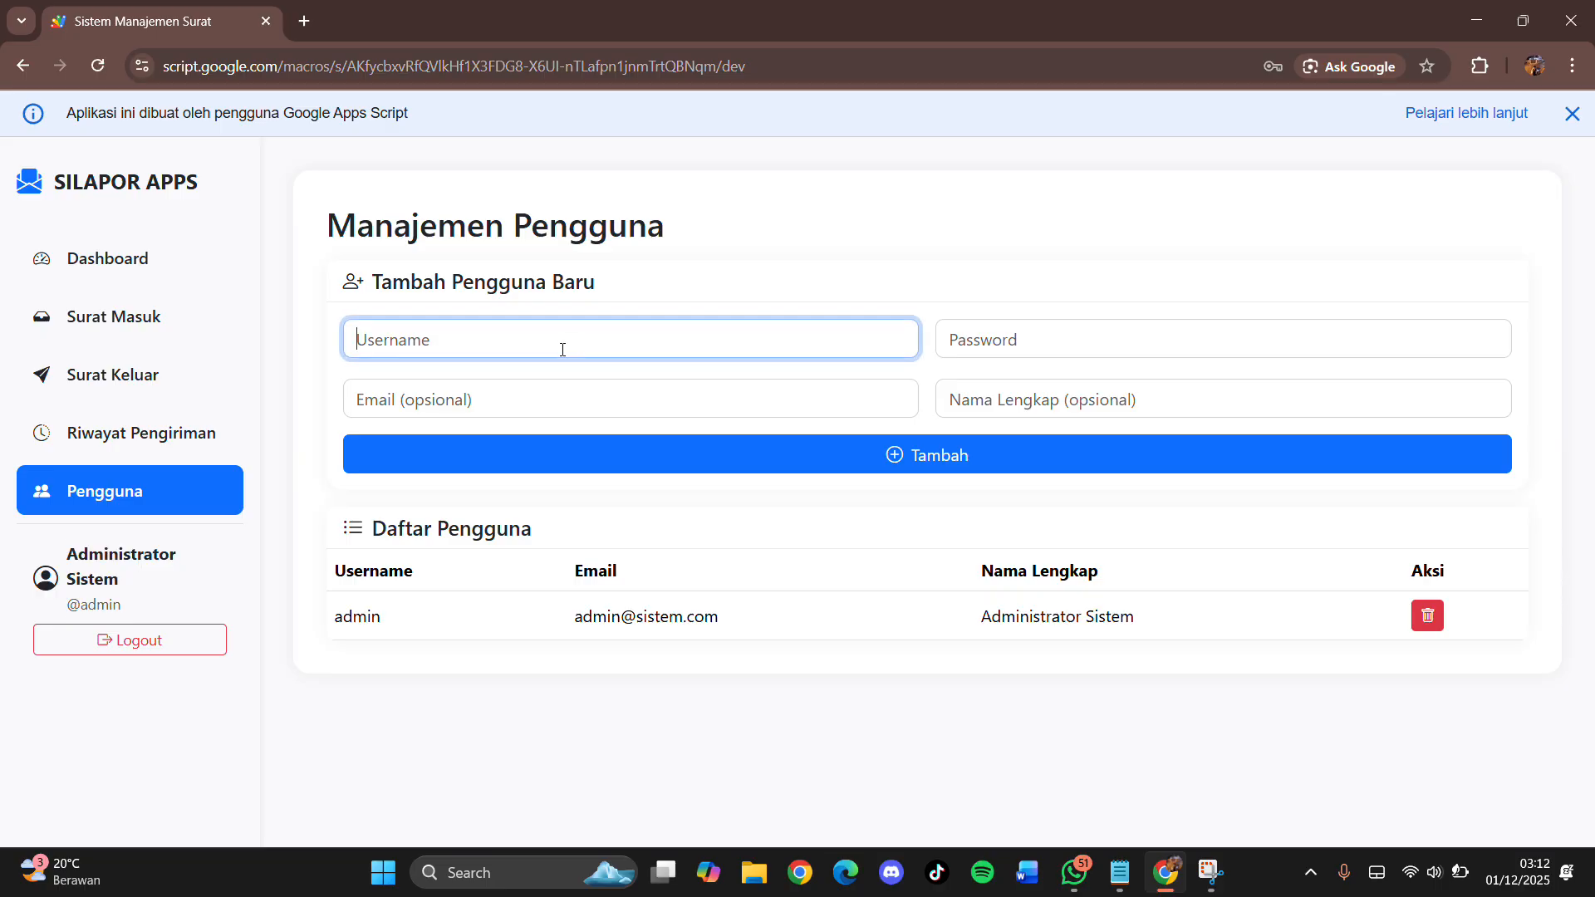
# Step: Review the Dashboard's 2 Surat Masuk, 2 Surat Keluar, 4 total, and November bars in Grafik Surat
pyautogui.click(131, 257)
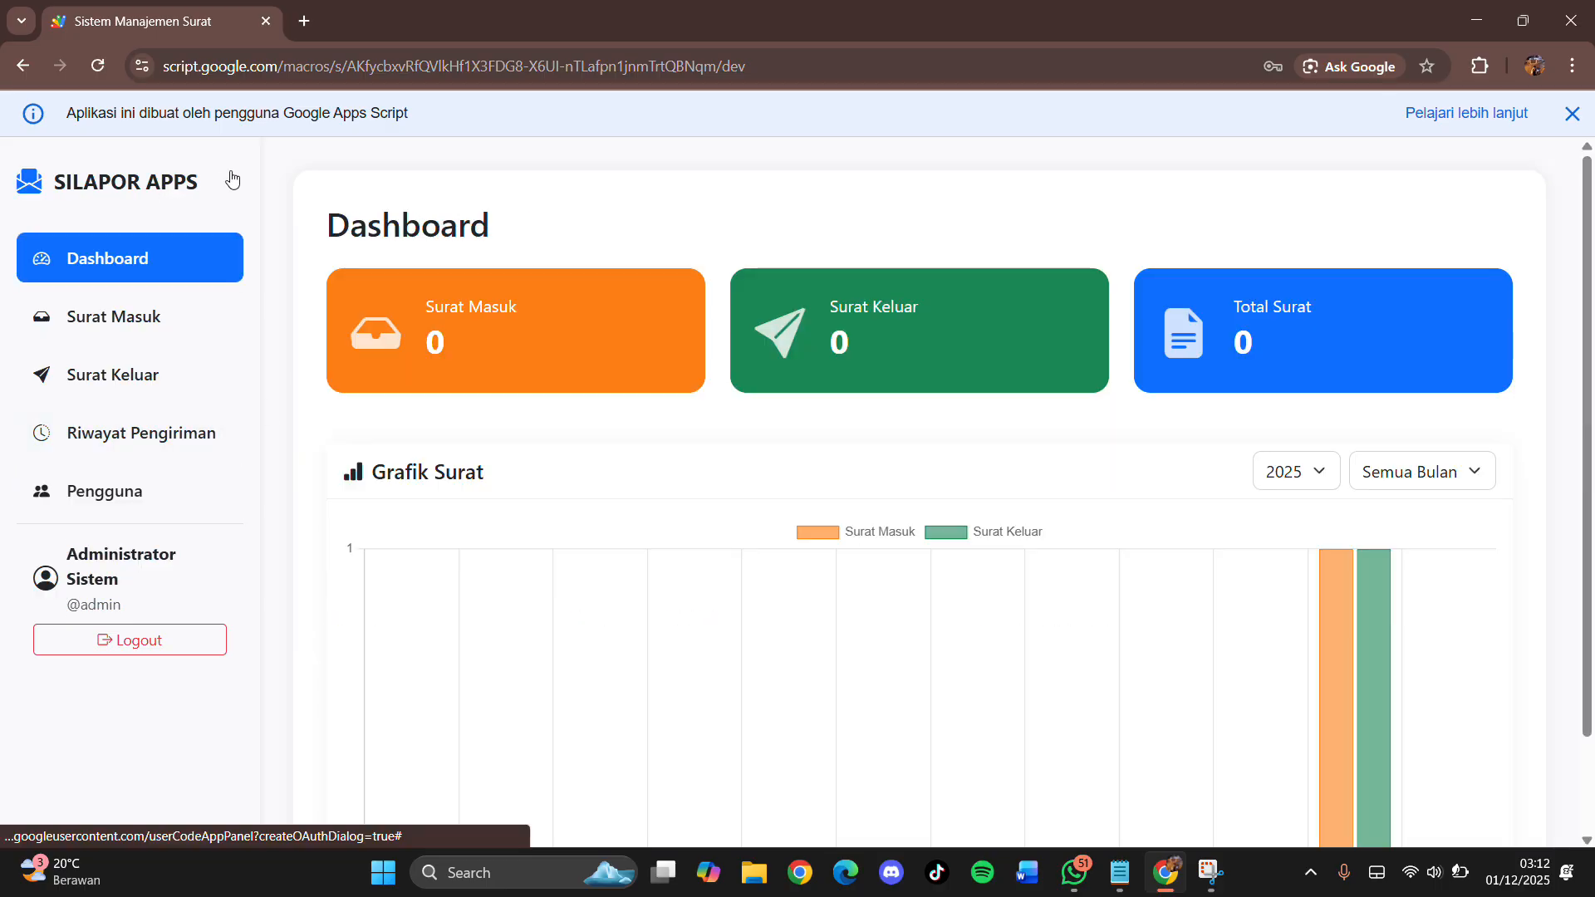
pyautogui.scroll(-2, 996, 490)
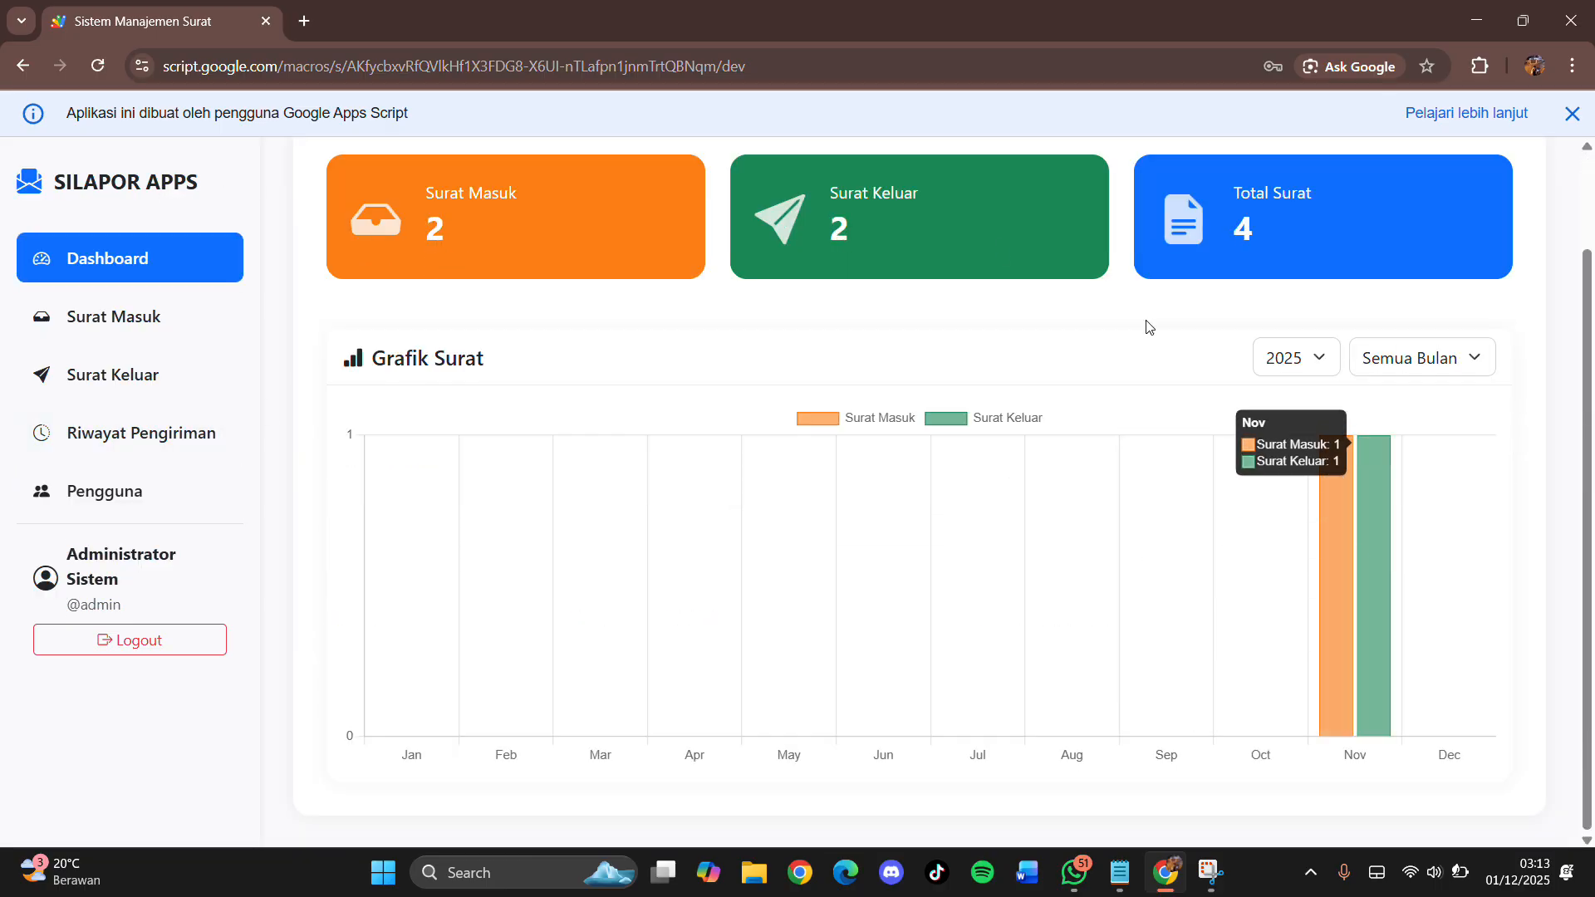
pyautogui.scroll(2, 833, 345)
pyautogui.doubleClick(502, 224)
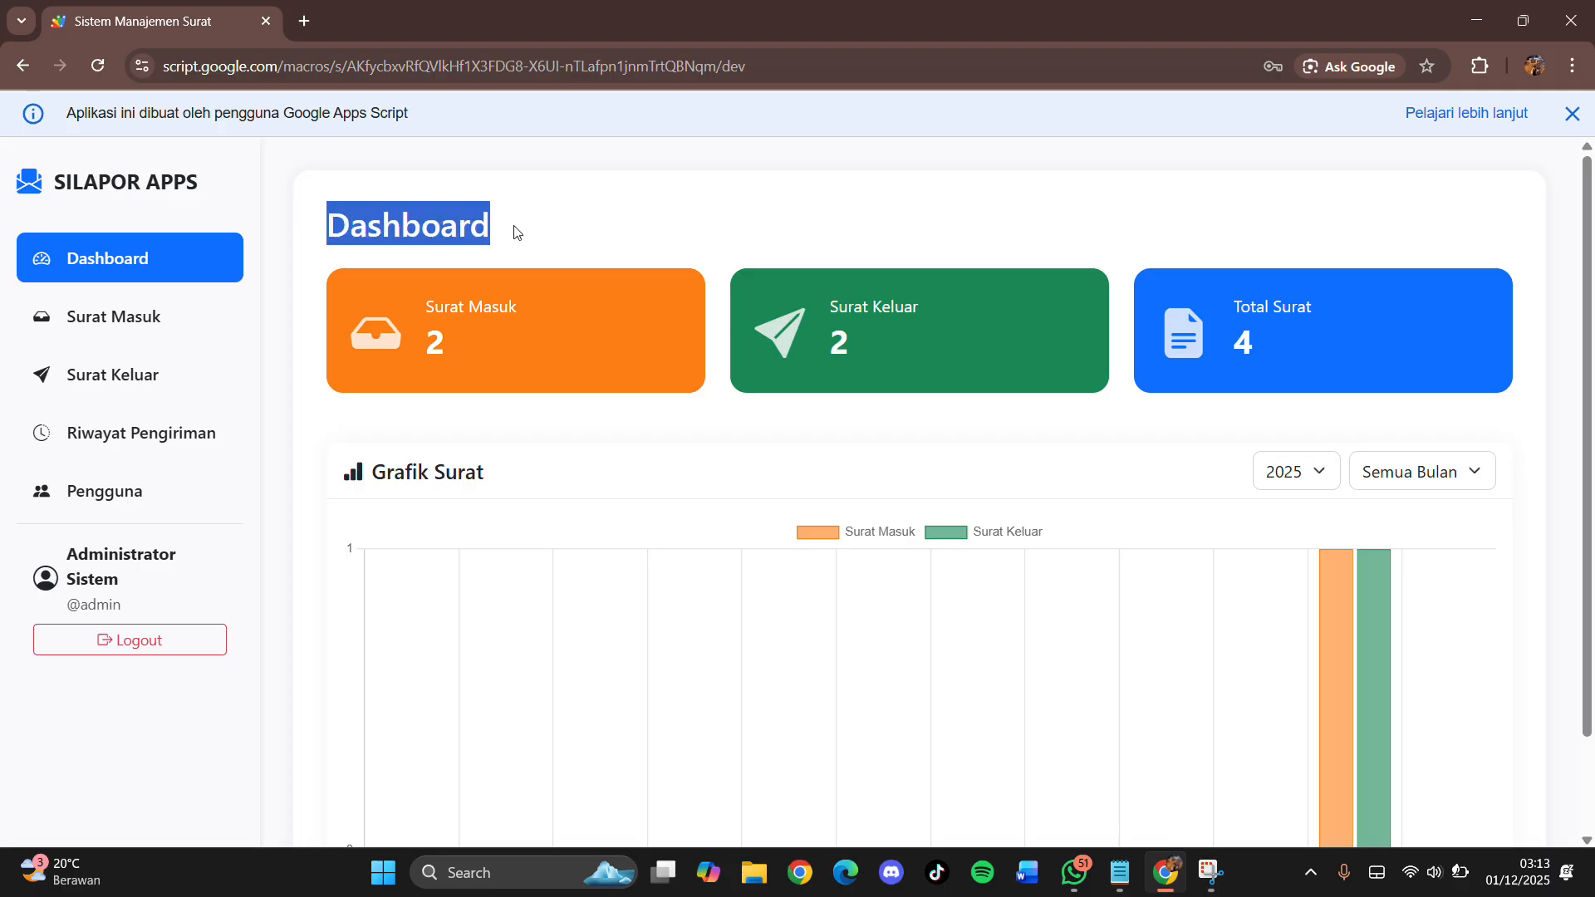
pyautogui.scroll(-2, 781, 287)
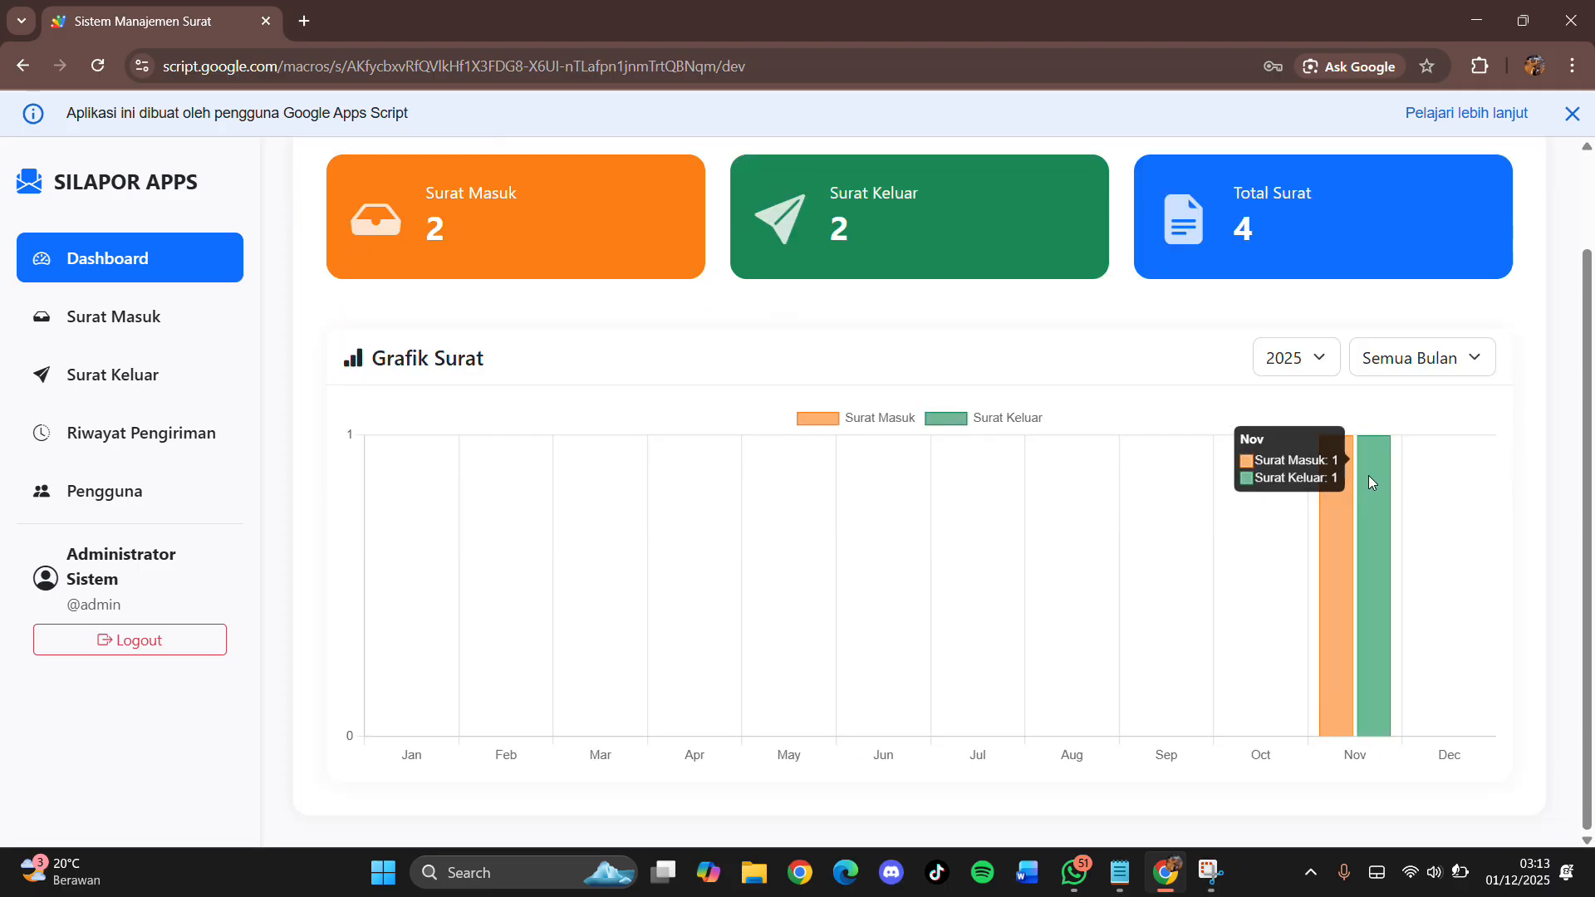
pyautogui.scroll(2, 1364, 610)
pyautogui.scroll(-2, 1361, 631)
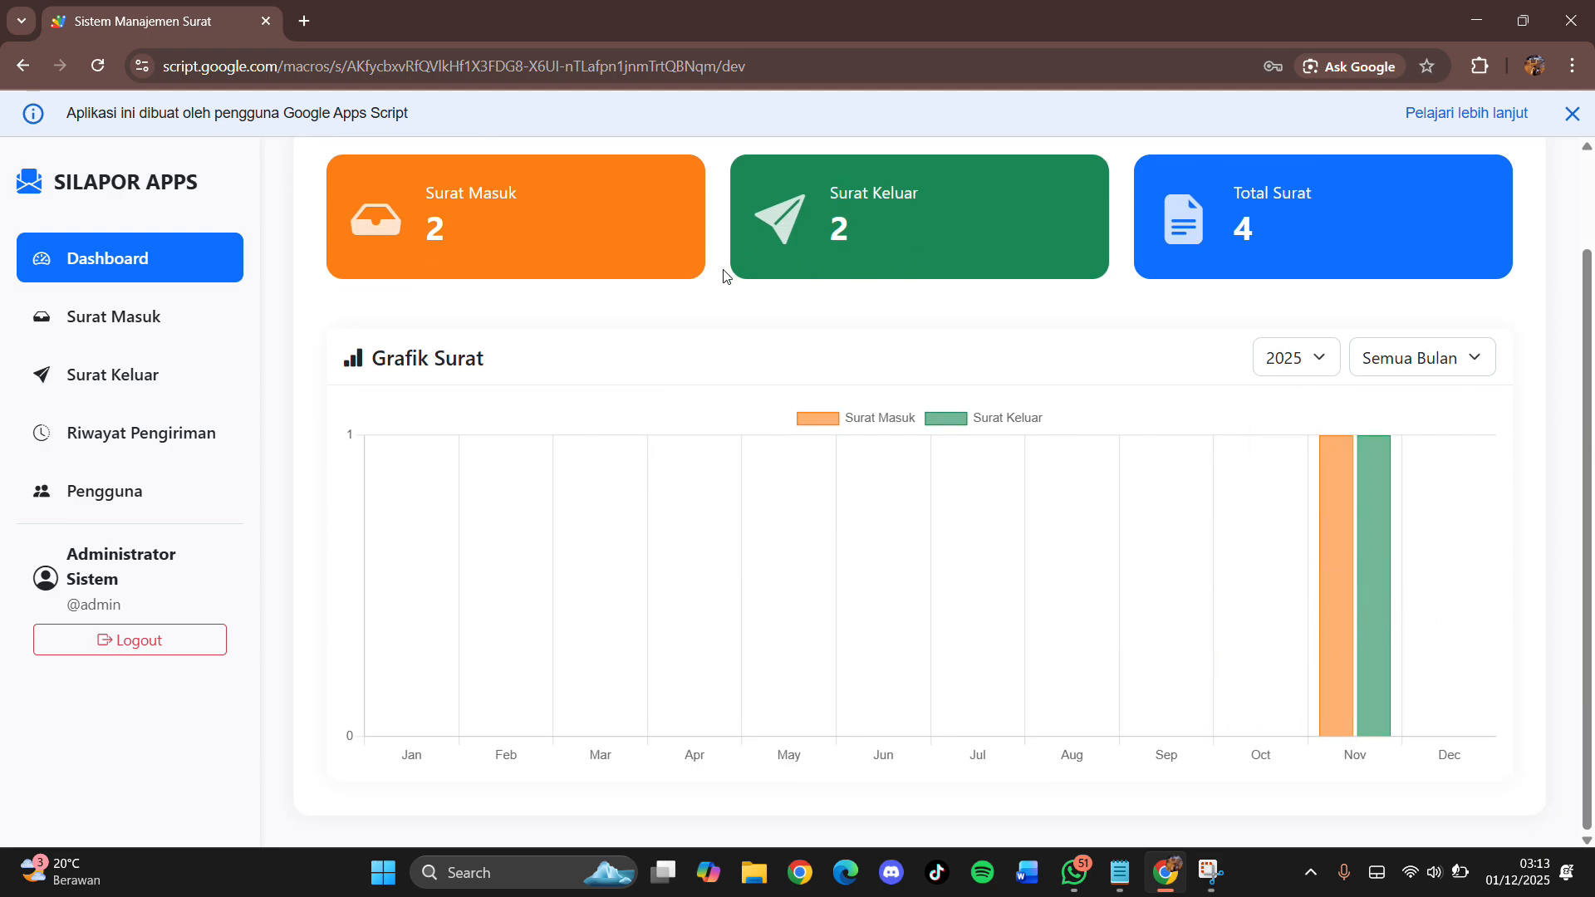
pyautogui.scroll(2, 1359, 369)
pyautogui.click(526, 218)
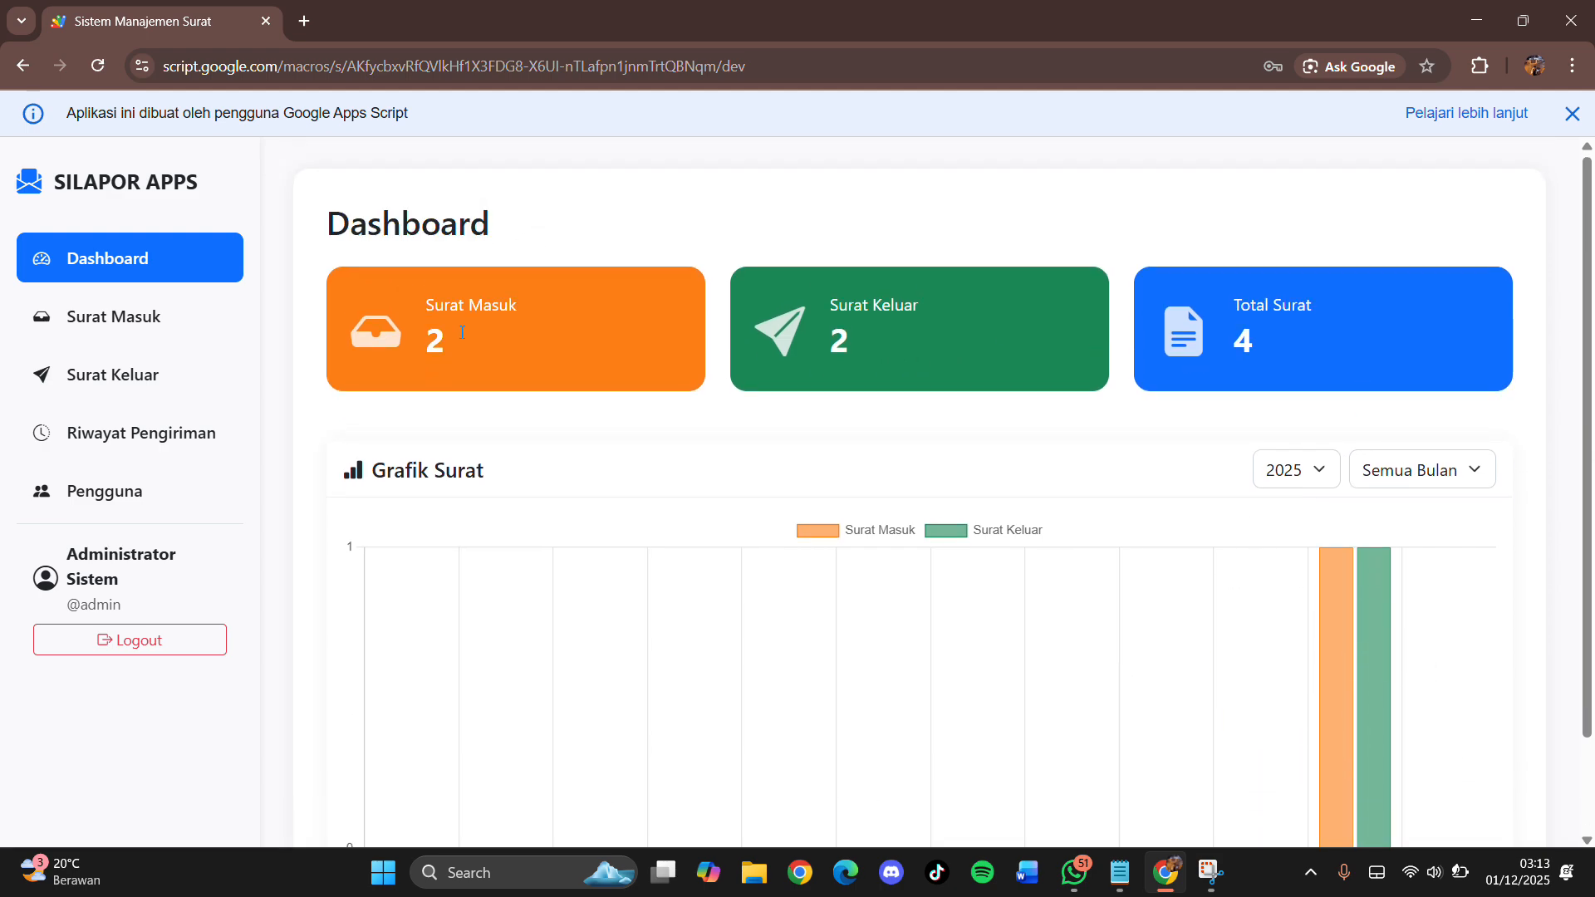
pyautogui.scroll(-2, 502, 389)
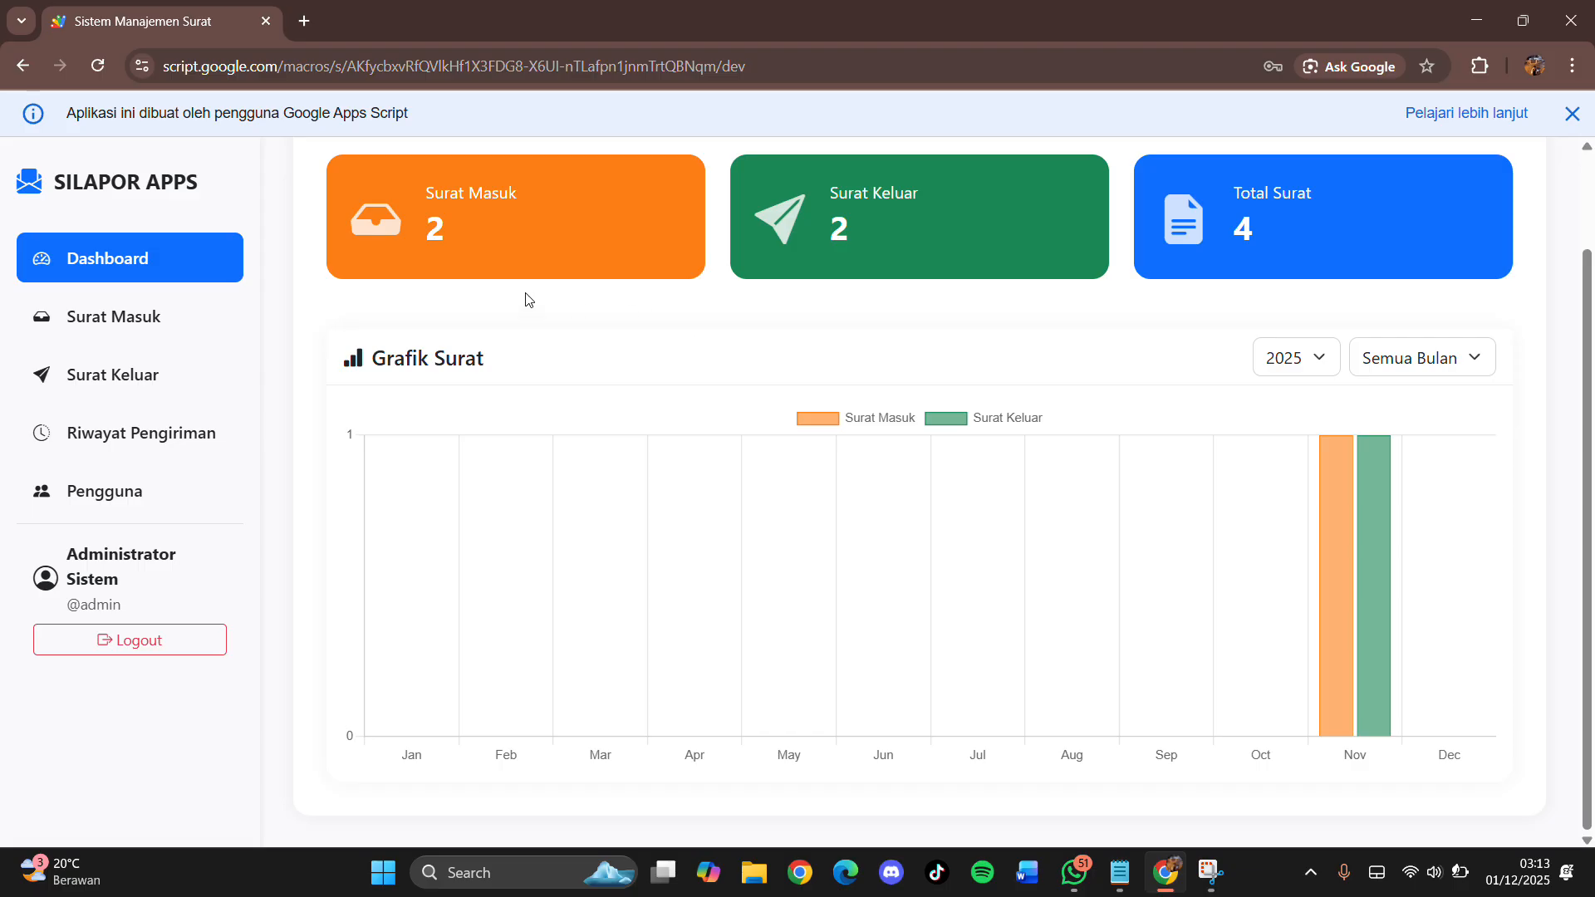